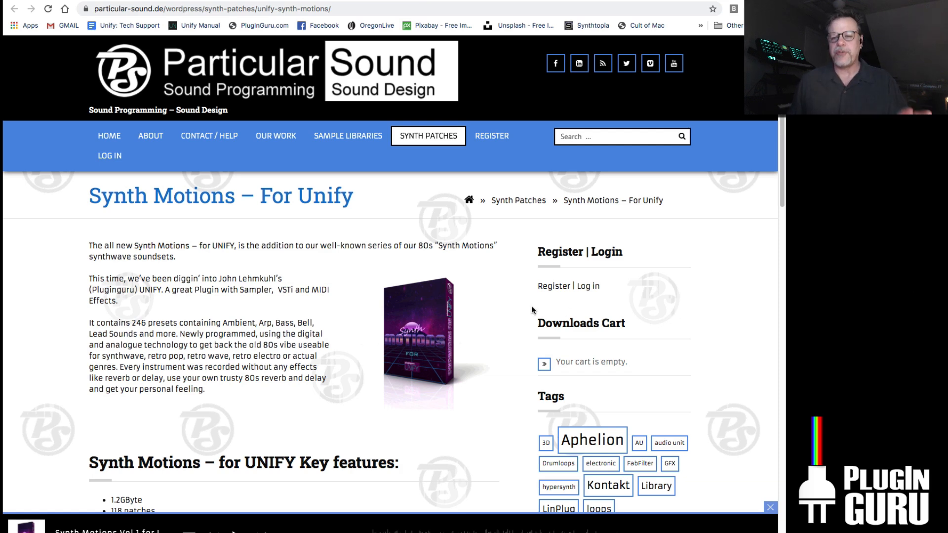
# - Look through the Synth Motions – For Unify product page, including its key features, demos, requirements and price
pyautogui.scroll(-15, 501, 349)
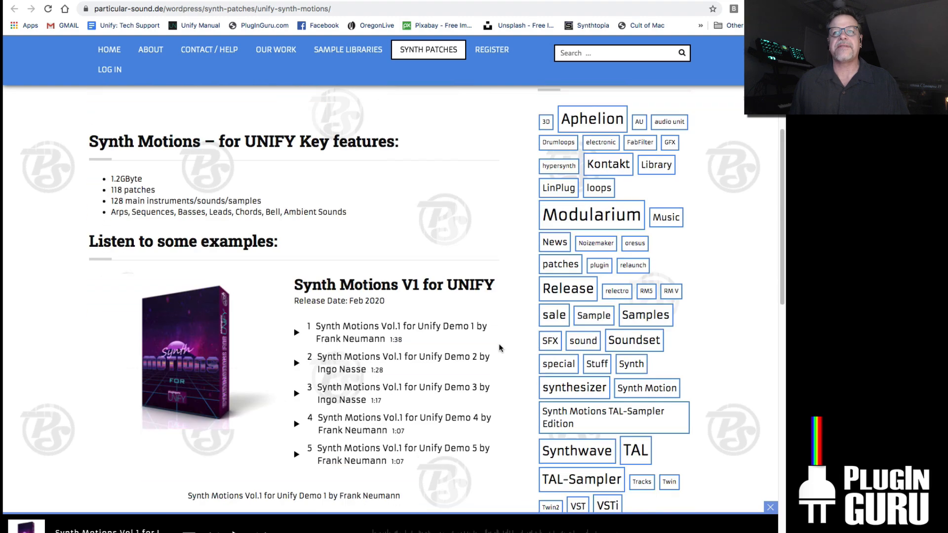
pyautogui.scroll(-4, 499, 345)
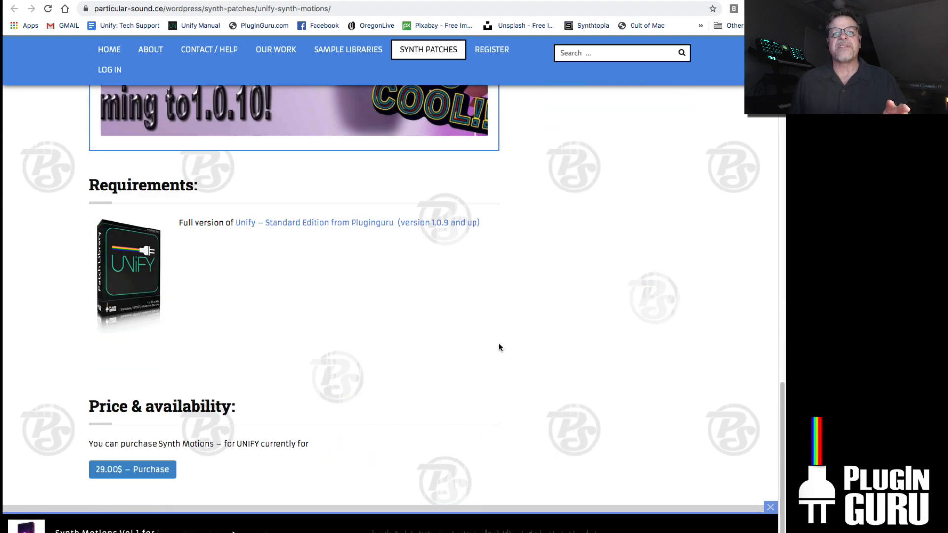
pyautogui.scroll(20, 498, 347)
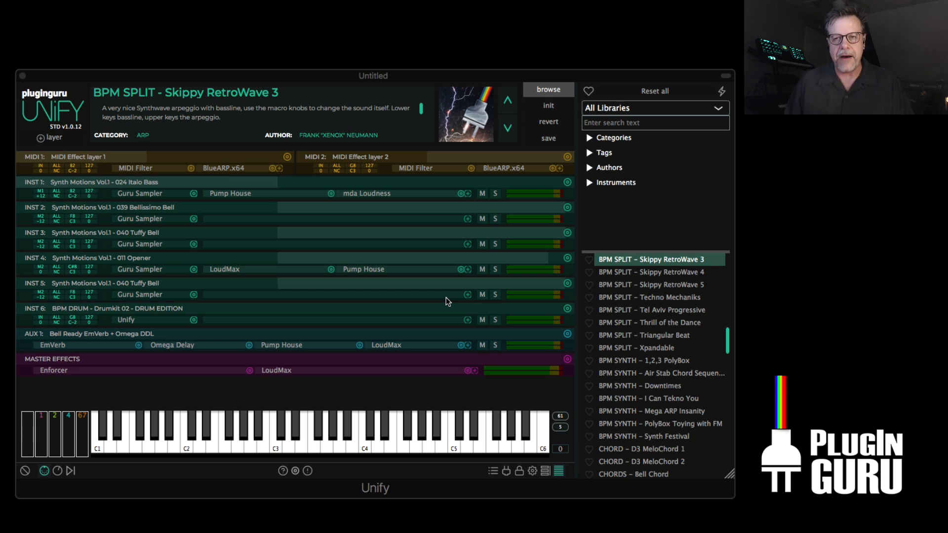
# - Limit the patch list to the Synth Motions Vol.1 library and audition xBasic - 022 Korgianer Bass and xBasic - 019 Long Driver
pyautogui.click(652, 107)
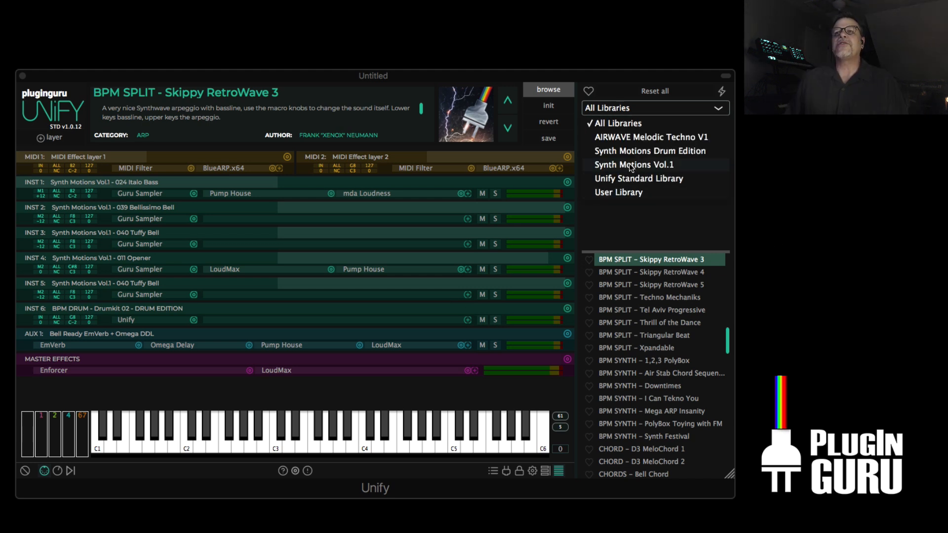
pyautogui.click(630, 166)
pyautogui.moveTo(727, 468); pyautogui.dragTo(728, 382)
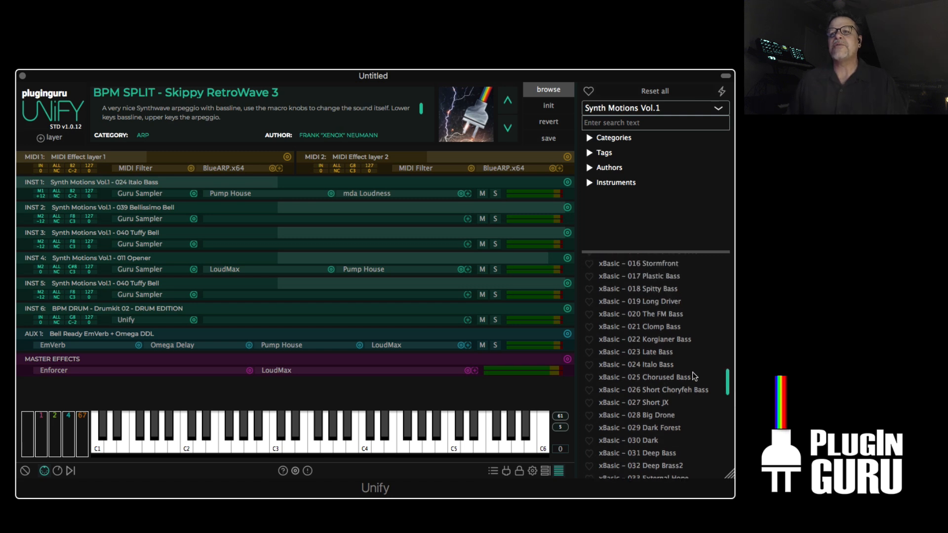
pyautogui.click(659, 340)
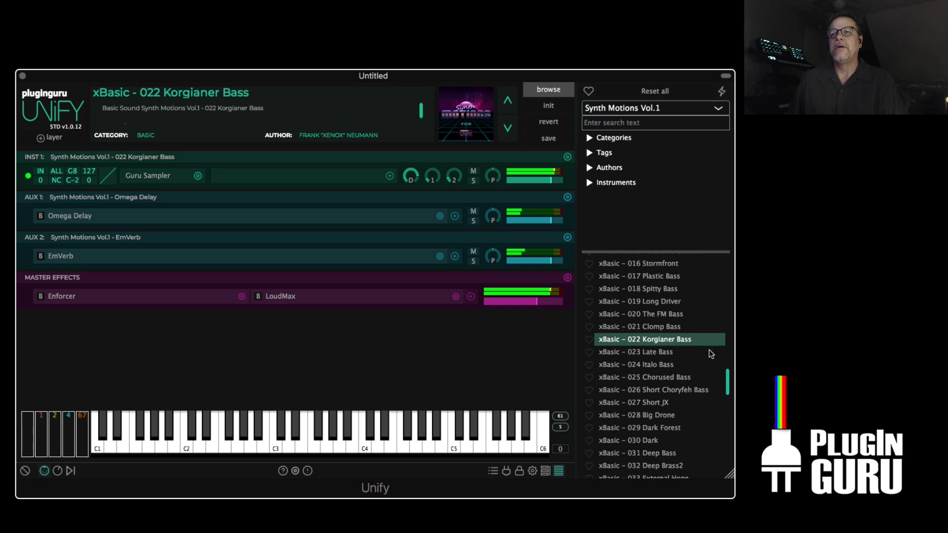
pyautogui.click(665, 299)
# - Examine the Long Driver layer's Guru Sampler, checking its individual samples and the library's available instruments, and close the sampler
pyautogui.scroll(1, 664, 314)
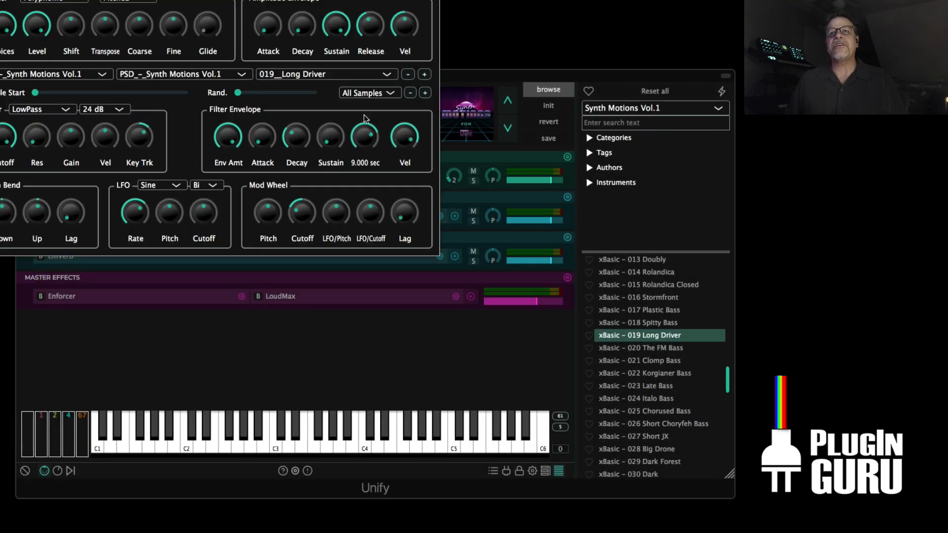
pyautogui.click(369, 92)
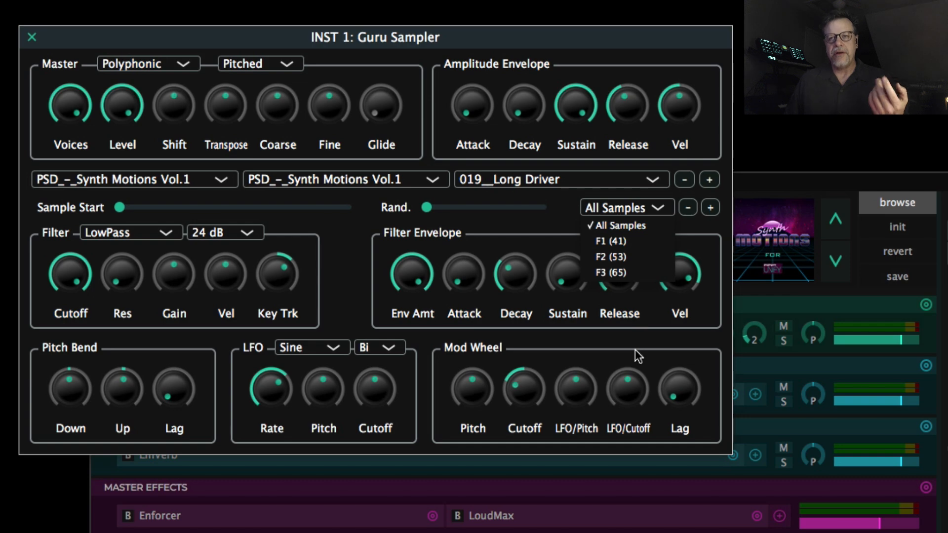
pyautogui.click(277, 217)
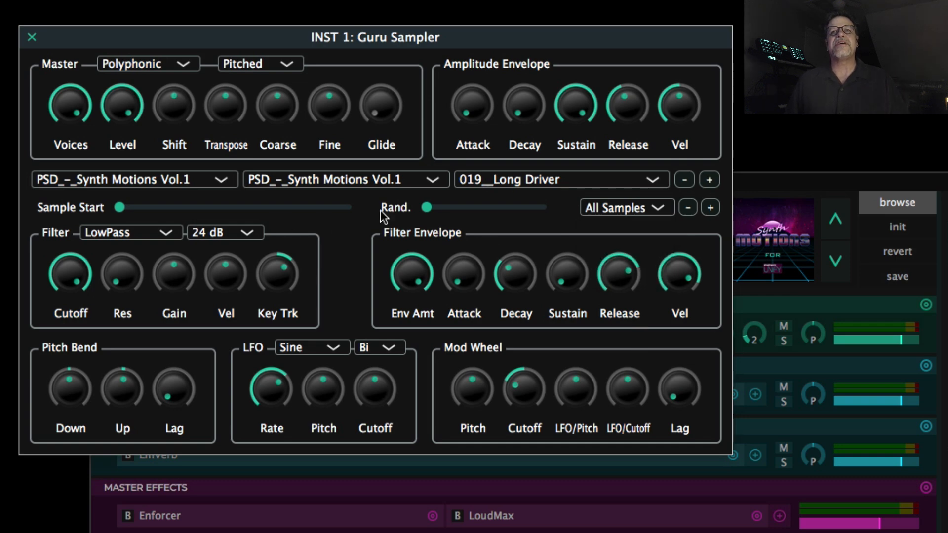
pyautogui.click(548, 180)
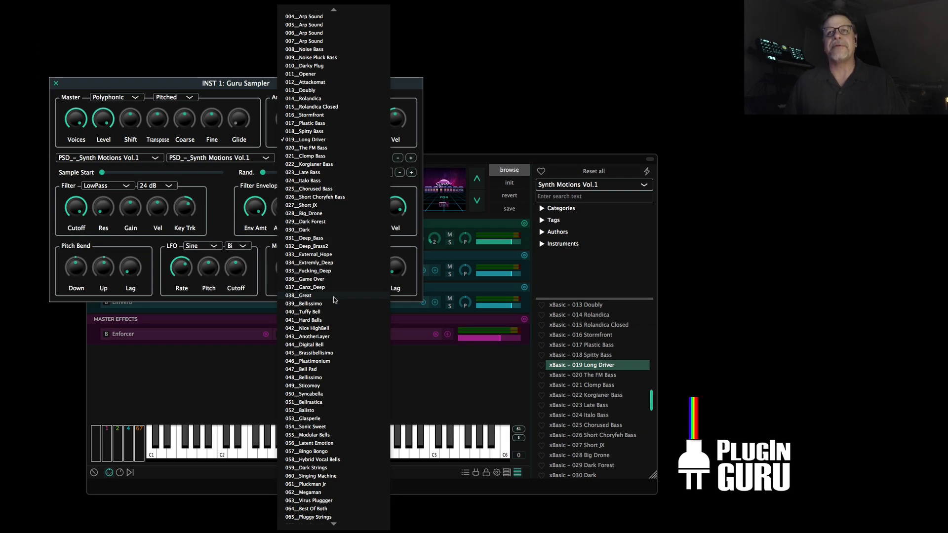
pyautogui.click(407, 296)
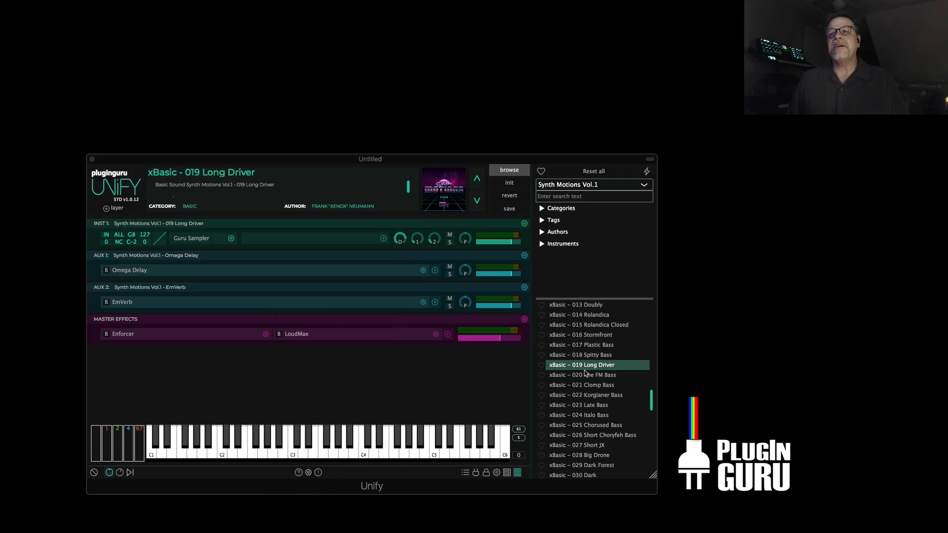
# - Audition the patches PAD - Beautiful Emotions BP, KEYS - Vocal Hybrid Piano, BPM PAD - Chordian and BPM BASS - Octavia Sequence
pyautogui.scroll(20, 594, 374)
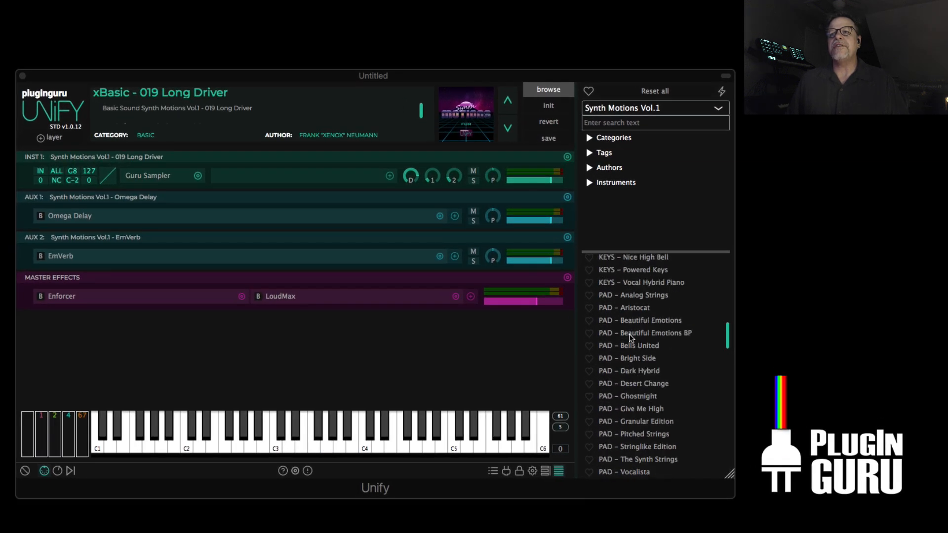
pyautogui.click(629, 333)
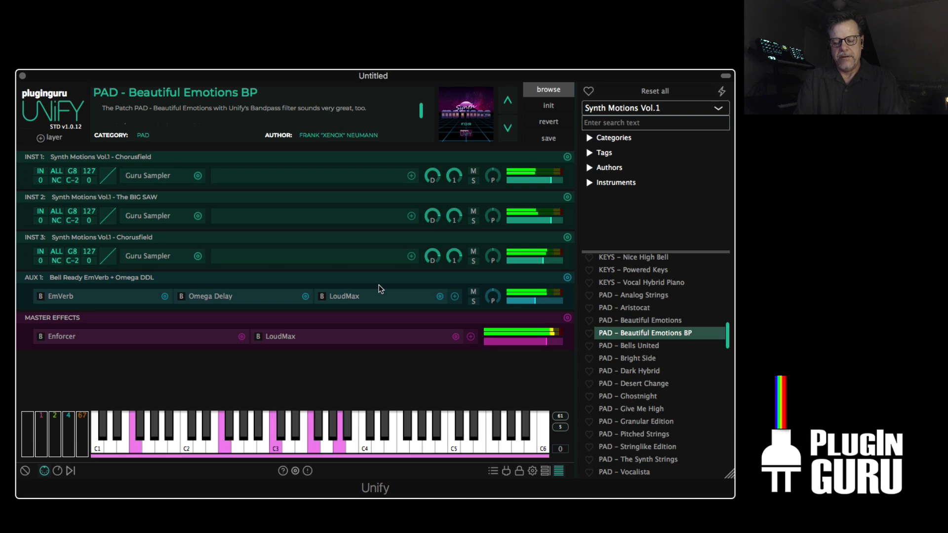
pyautogui.click(646, 282)
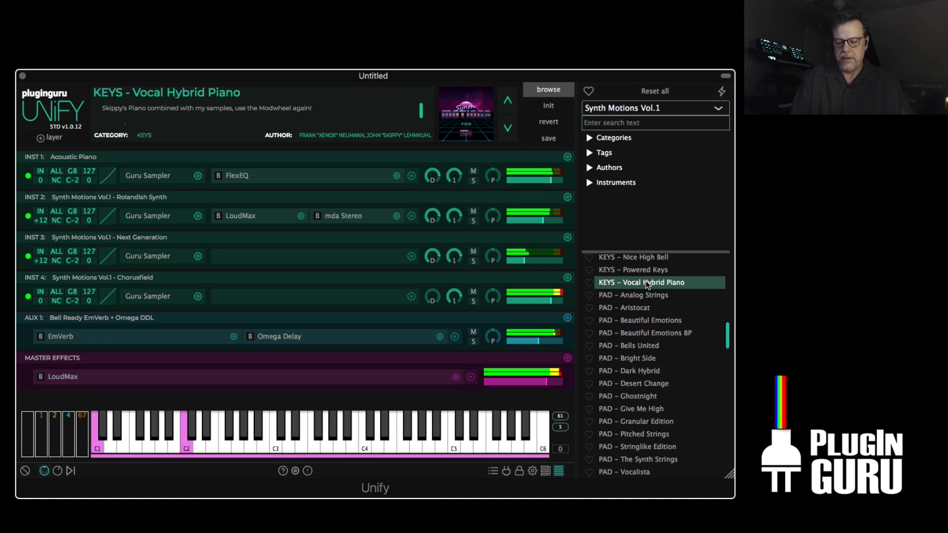
pyautogui.scroll(5, 645, 296)
pyautogui.click(643, 330)
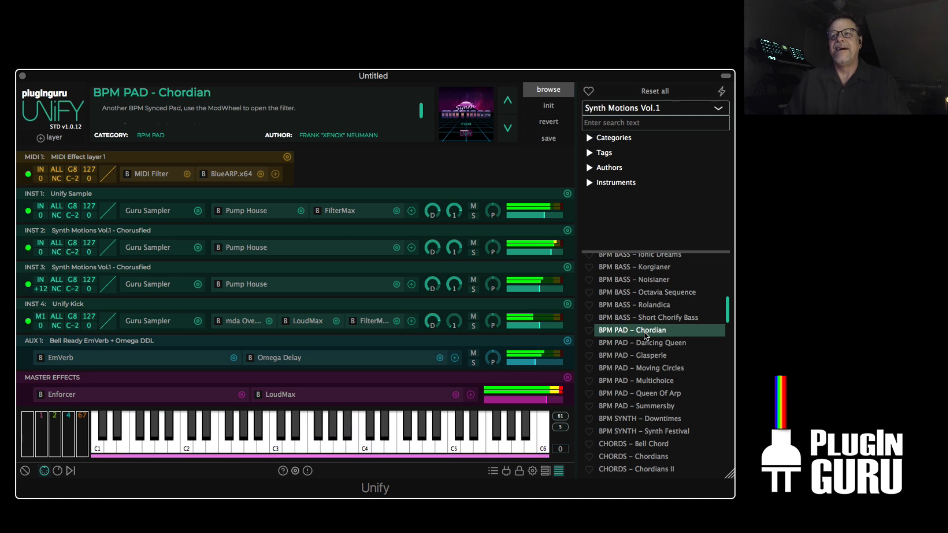
pyautogui.click(647, 291)
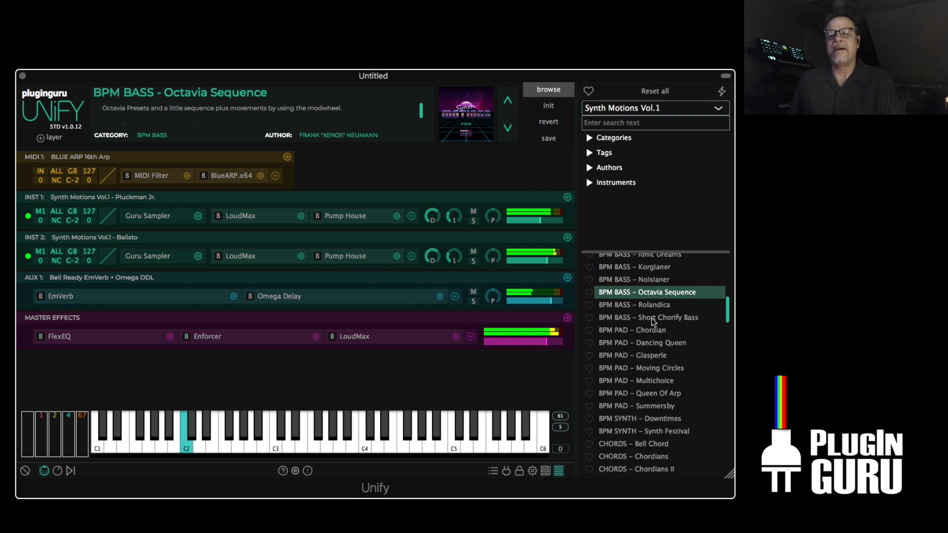
# - Load the BPM BASS - Breathless patch and display the scale step pattern of its BlueARP arpeggiator
pyautogui.scroll(5, 651, 320)
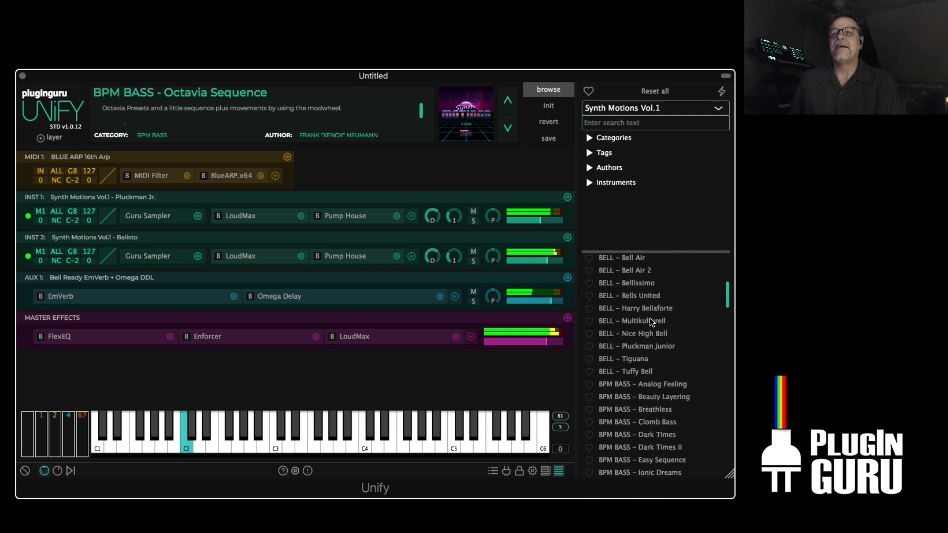
pyautogui.click(647, 411)
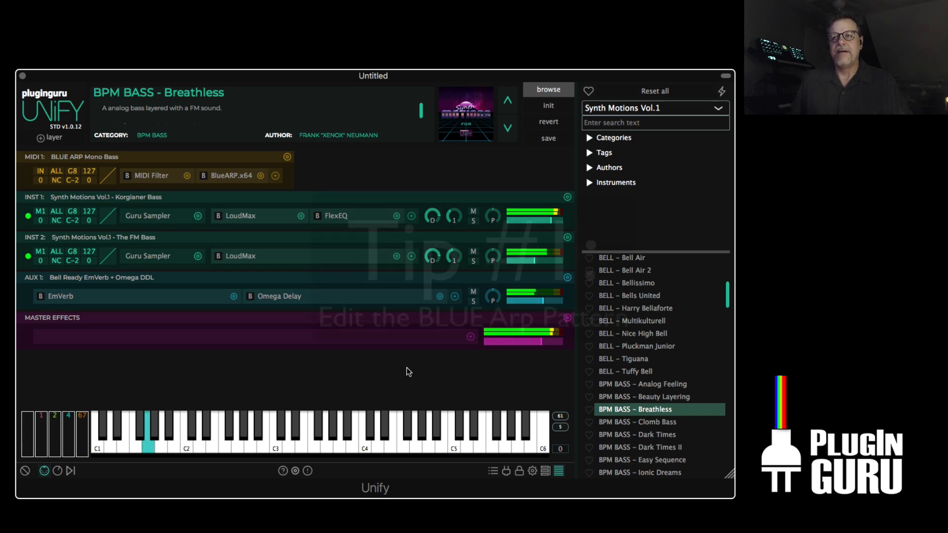
pyautogui.click(223, 174)
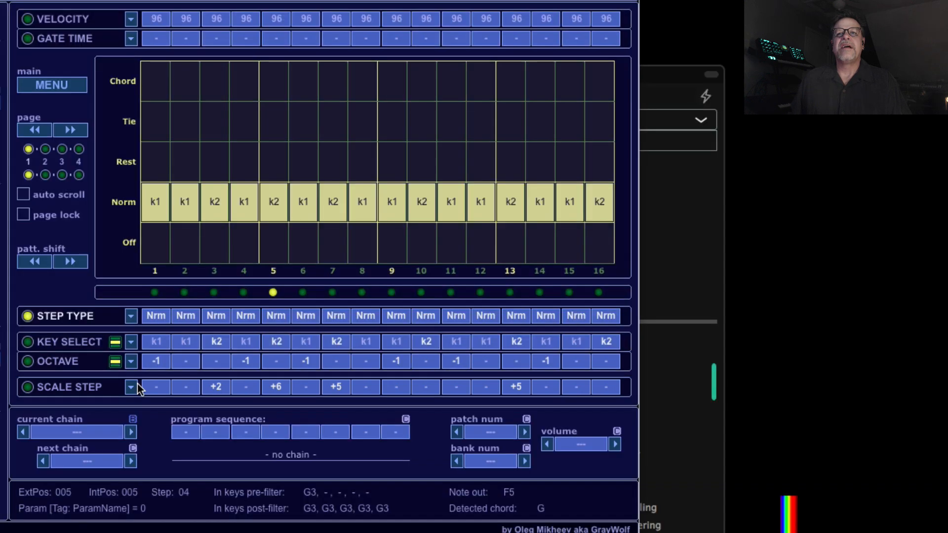
pyautogui.click(67, 389)
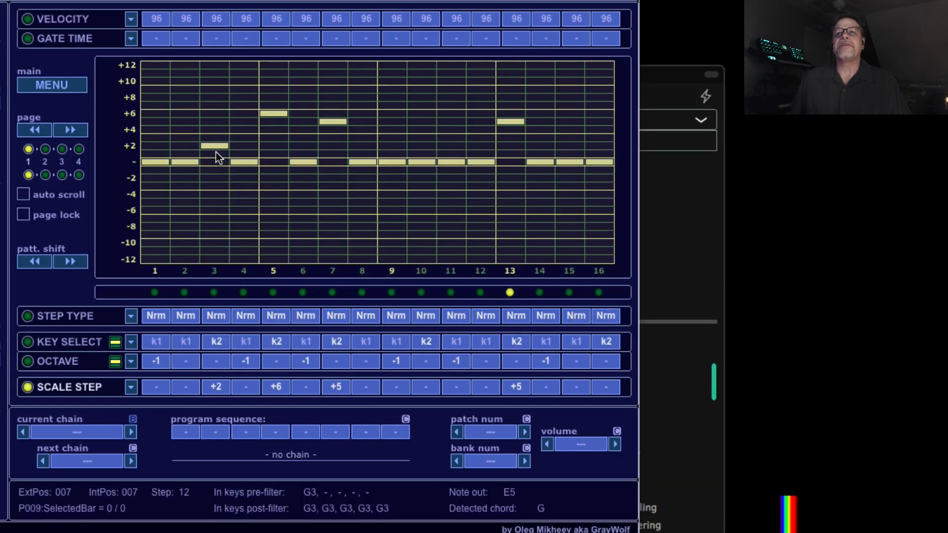
# - Set BlueARP scale steps: step 1 to +8, 5 and 13 to +9, 7 to +10, 9 and 15 to +6, and 10 to +4
pyautogui.click(280, 89)
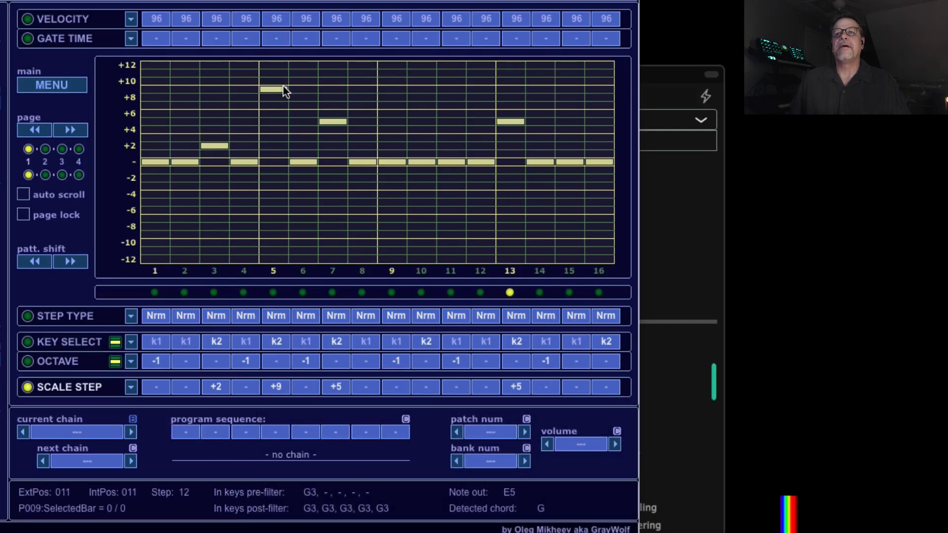
pyautogui.click(340, 82)
pyautogui.click(511, 91)
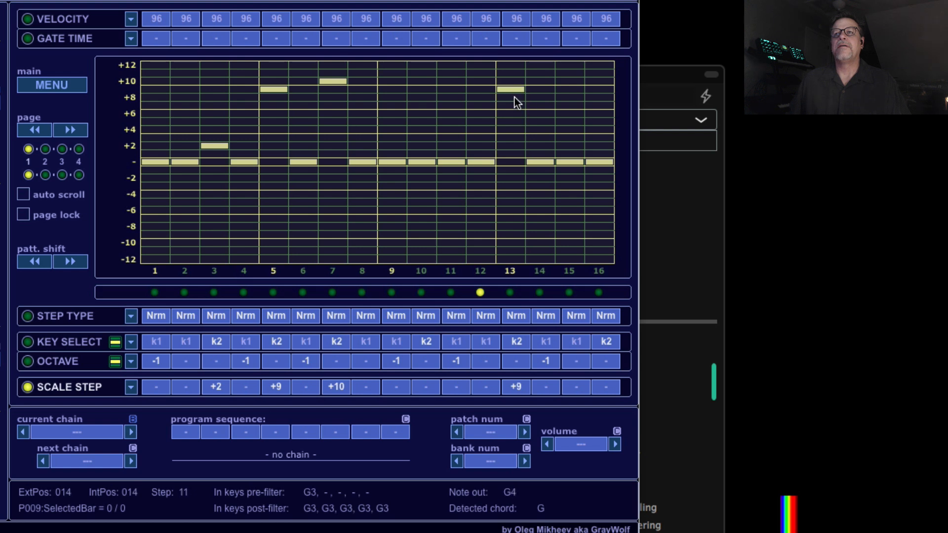
pyautogui.click(569, 114)
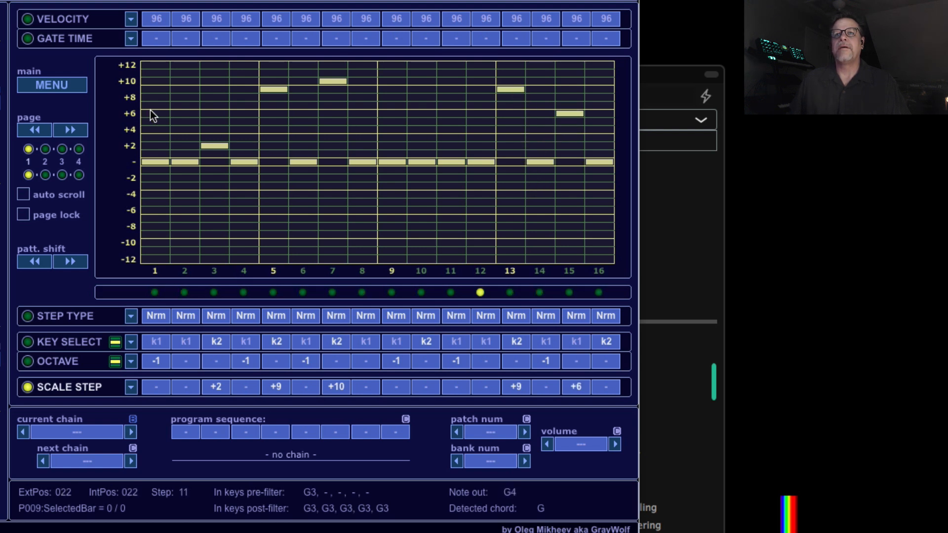
pyautogui.click(153, 97)
pyautogui.click(392, 114)
pyautogui.click(422, 130)
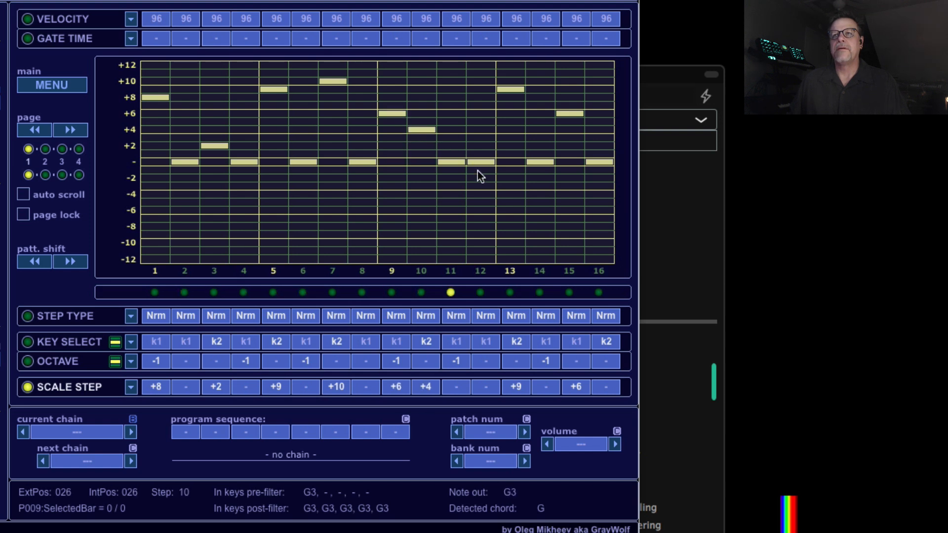
pyautogui.press('space')
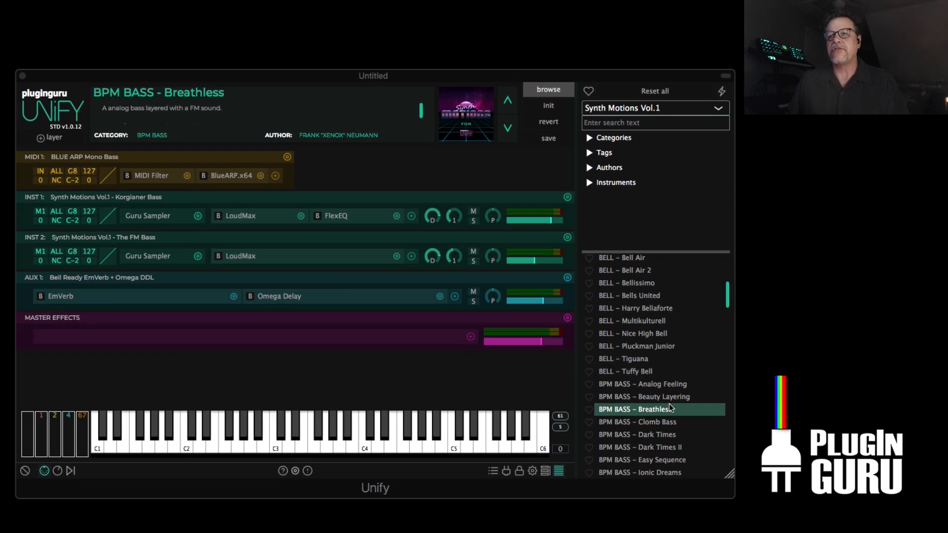
# - Switch the patch list to the Synth Motions Drum Edition library and audition BPM DRUM - Drumkit 04, 05 and 06
pyautogui.scroll(12, 669, 404)
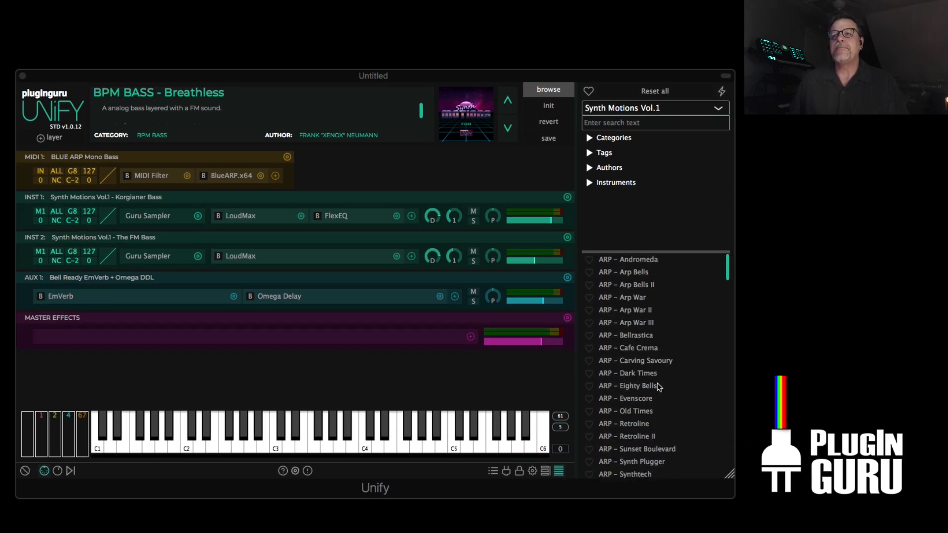
pyautogui.click(650, 110)
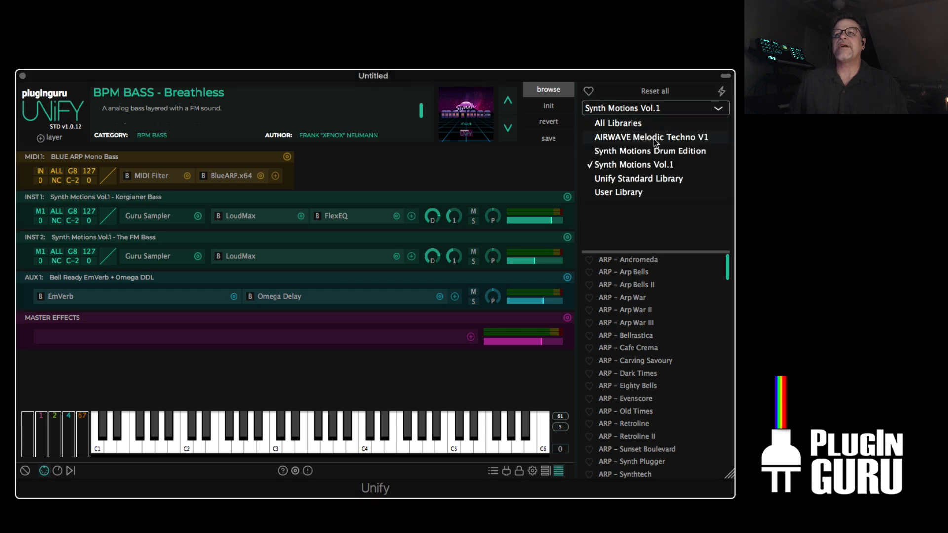
pyautogui.click(649, 151)
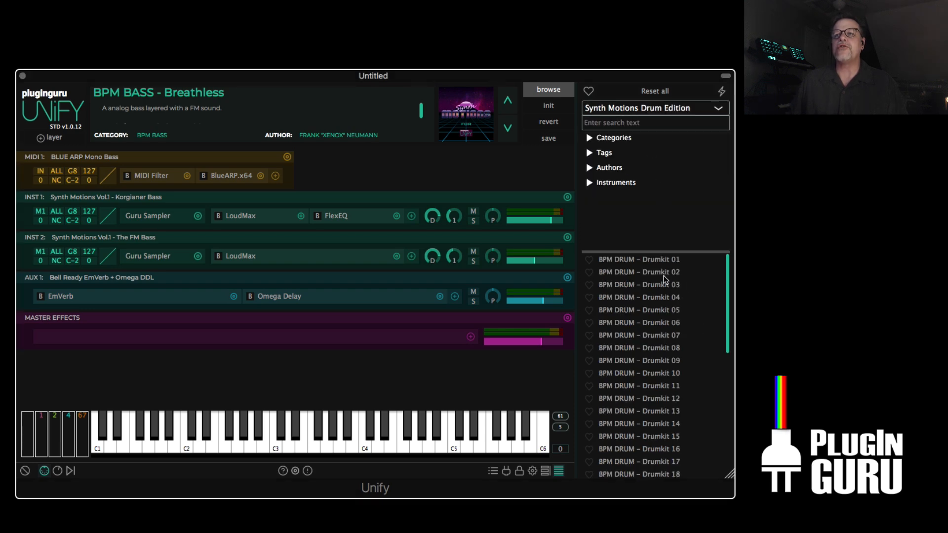
pyautogui.click(638, 297)
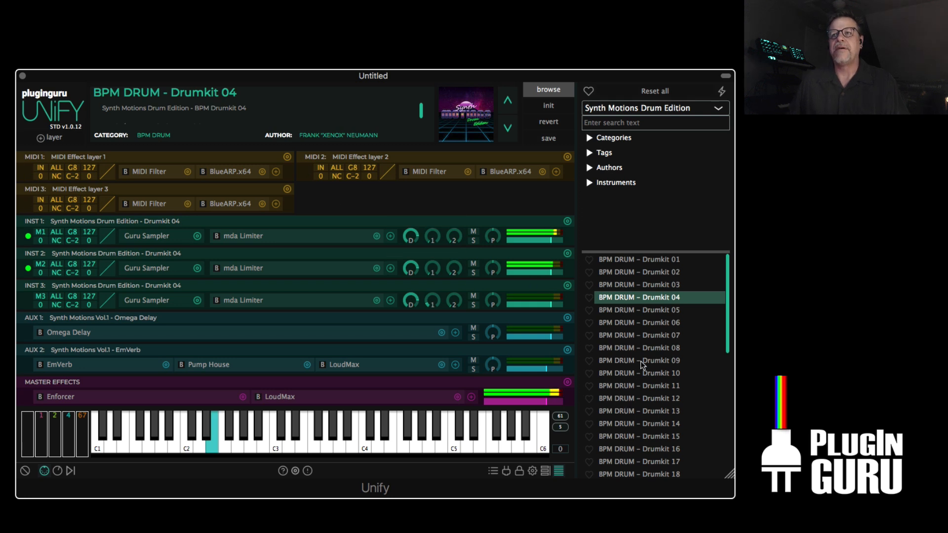
pyautogui.click(648, 311)
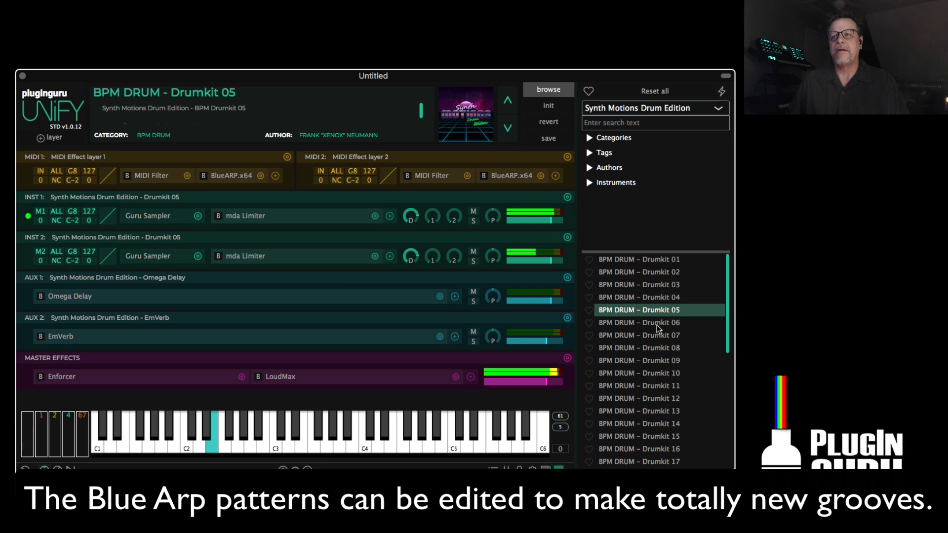
pyautogui.click(657, 325)
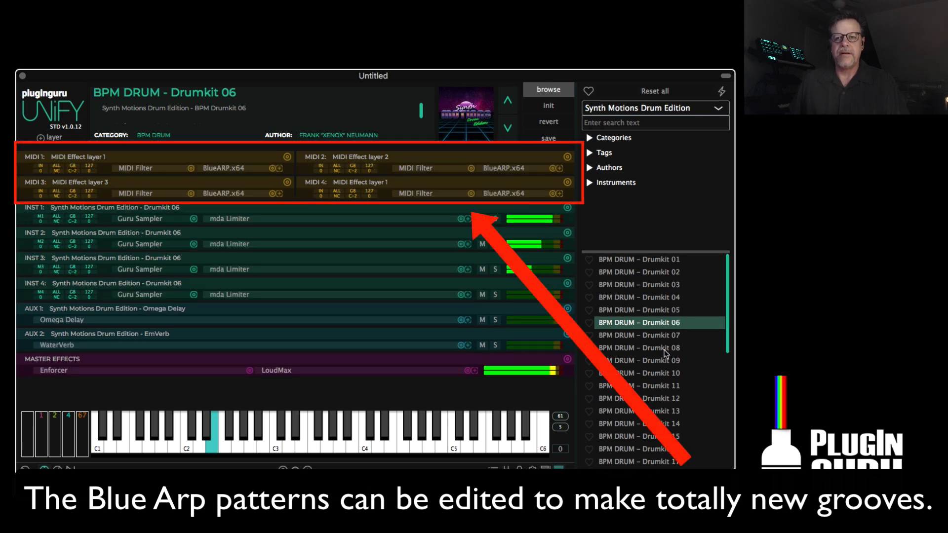
# - Load BPM DRUM - Drumkit 15 and solo its instrument layers, adding INST 3 and INST 2 before leaving only INST 1 soloed
pyautogui.scroll(-5, 661, 348)
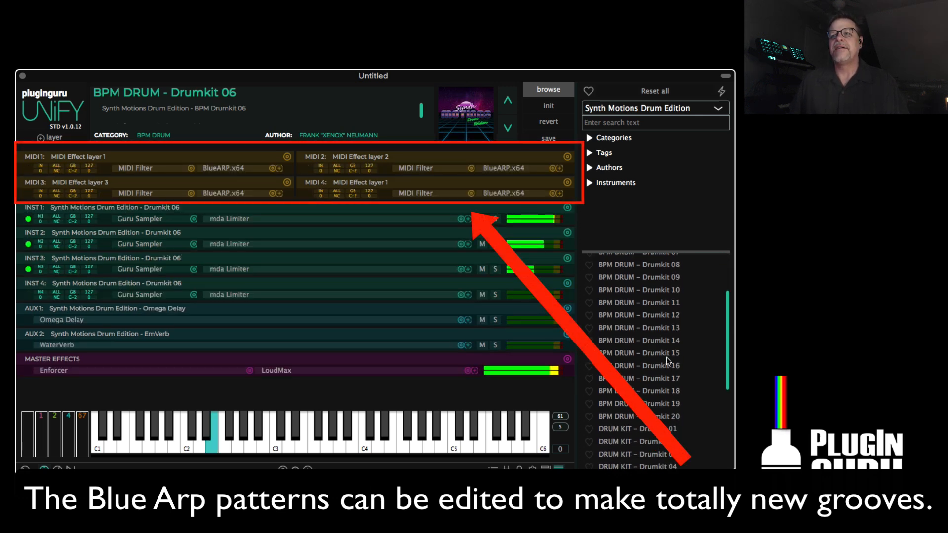
pyautogui.click(662, 354)
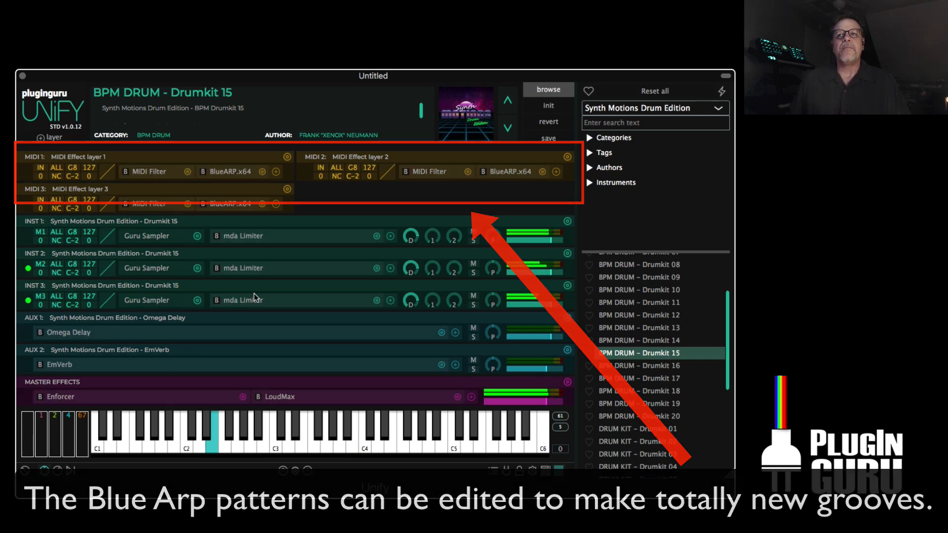
pyautogui.click(473, 304)
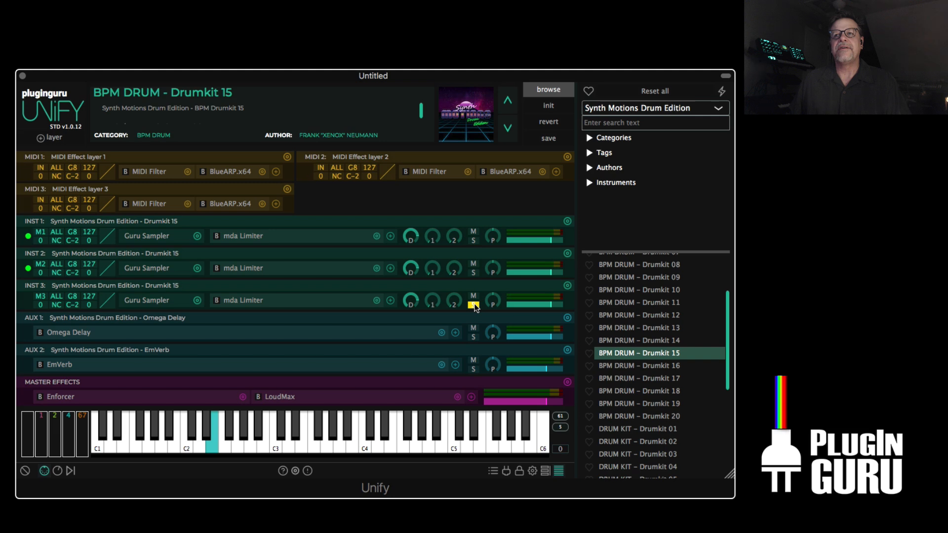
pyautogui.click(473, 272)
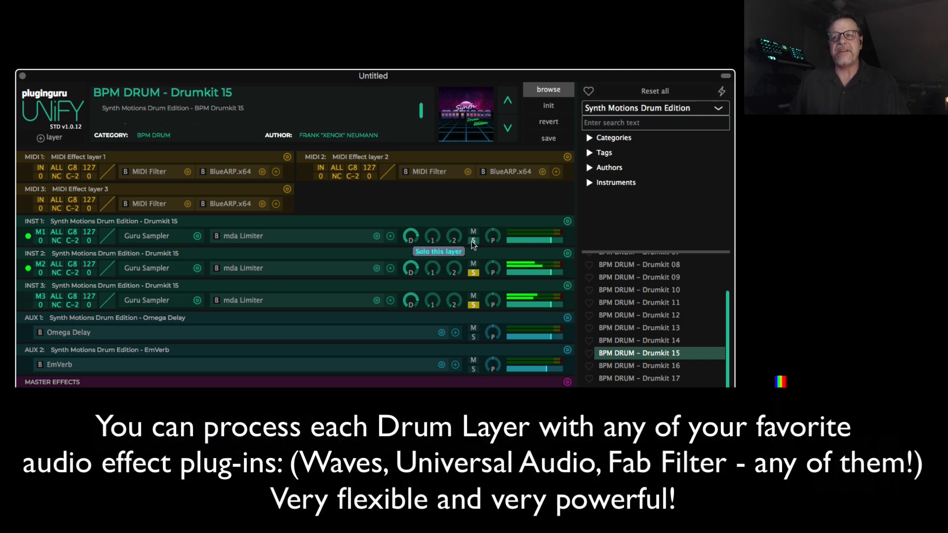
pyautogui.click(473, 240)
pyautogui.click(473, 272)
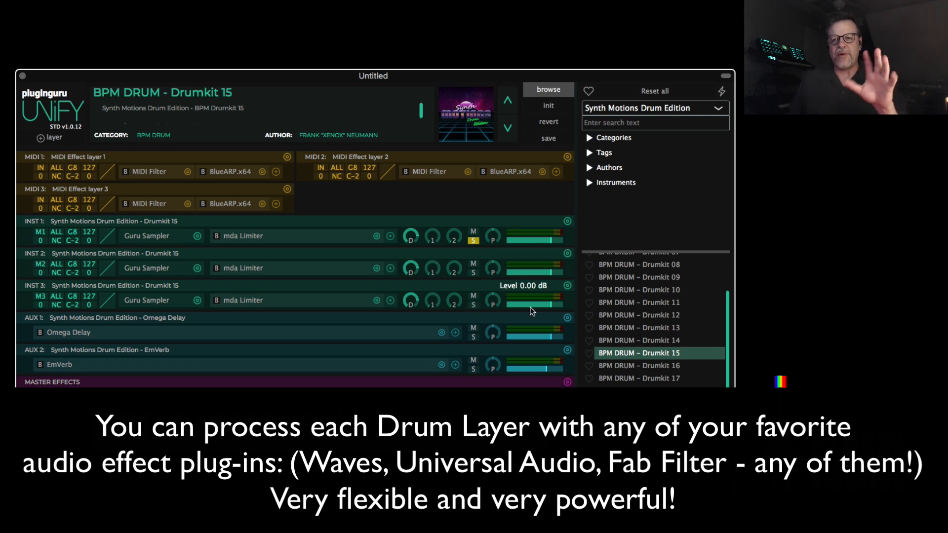
# - Audition the grooves of BPM DRUM - Drumkit 17 and BPM DRUM - Drumkit 20
pyautogui.click(645, 381)
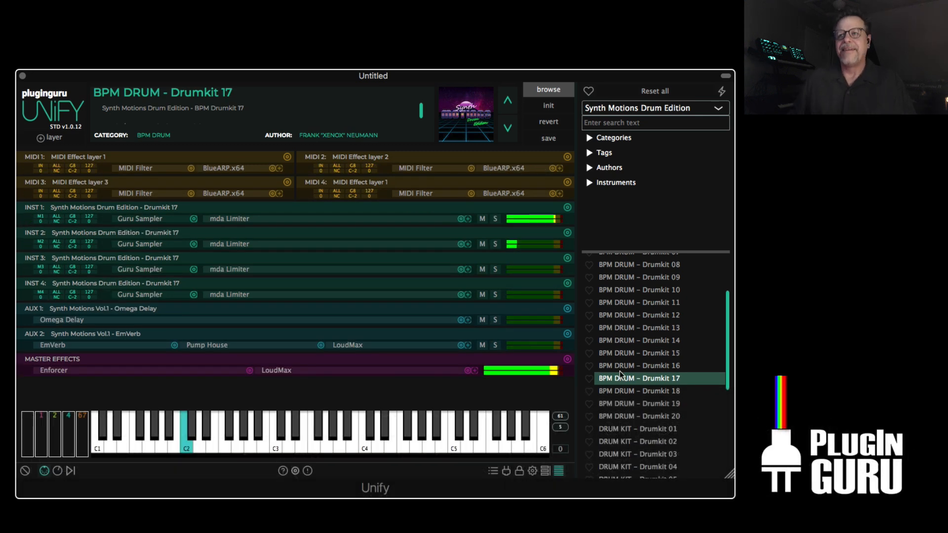
pyautogui.scroll(-1, 637, 383)
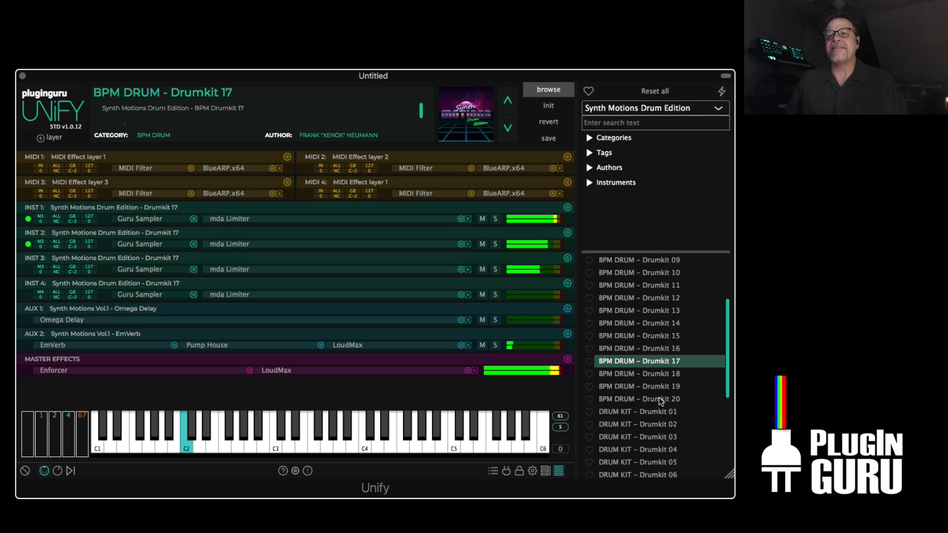
pyautogui.click(658, 399)
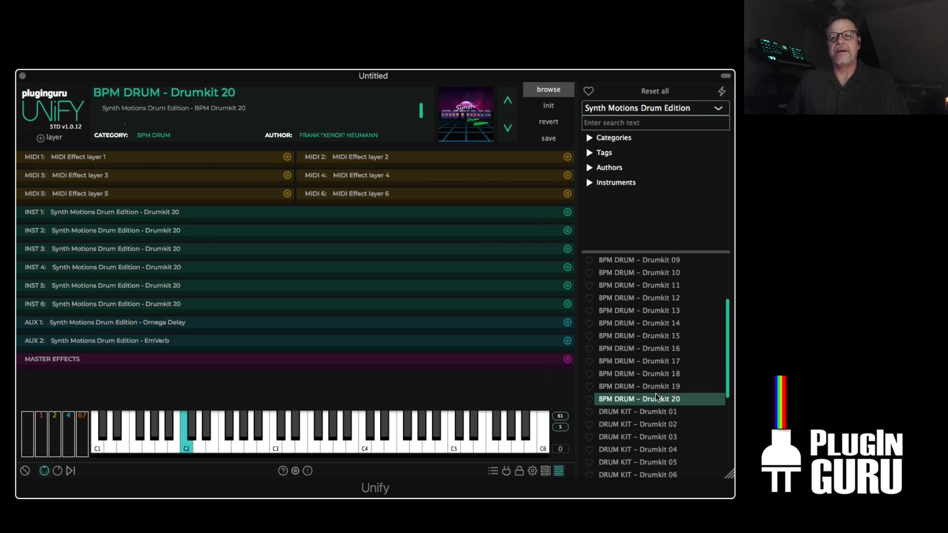
# - Audition DRUM KIT - Drumkit 20 and 13, and compare BPM DRUM - Drumkit 13 with its DRUM KIT - Drumkit 13 counterpart
pyautogui.scroll(-5, 656, 393)
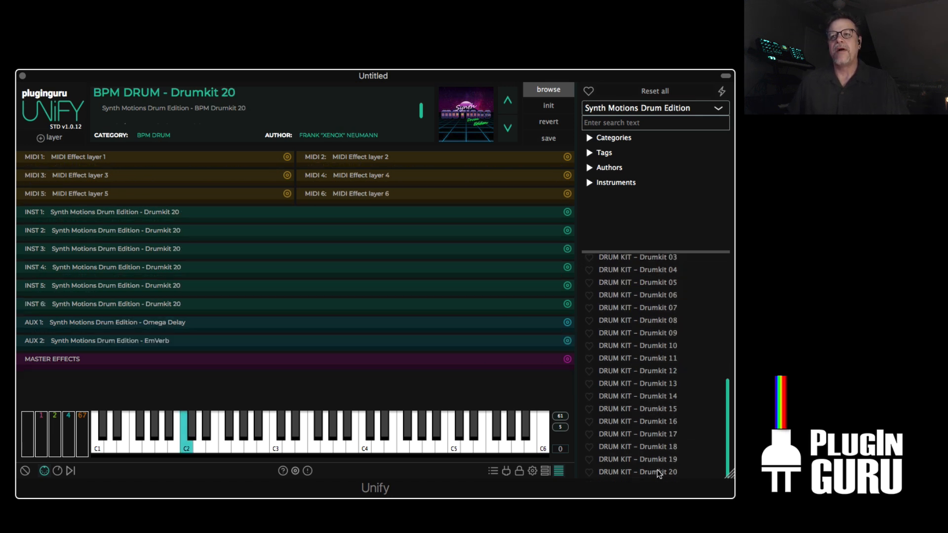
pyautogui.click(658, 473)
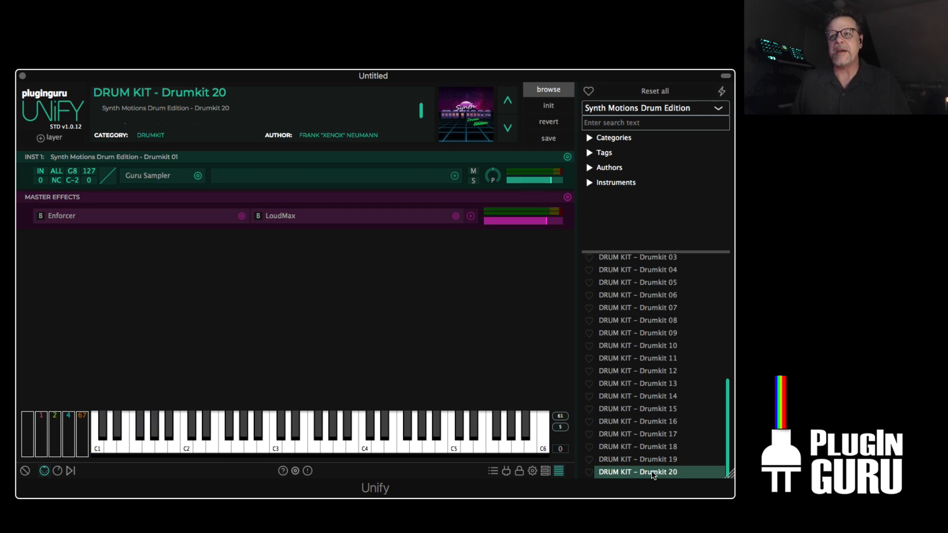
pyautogui.click(650, 378)
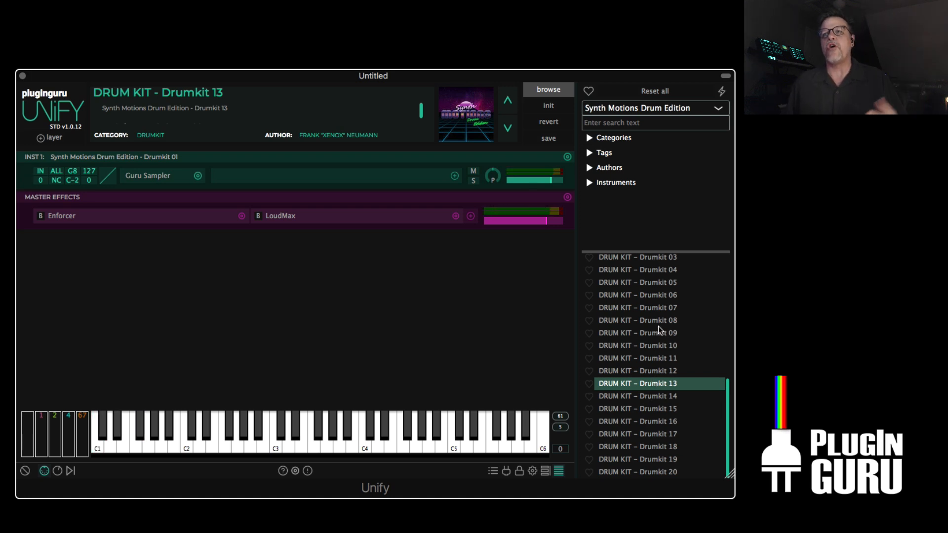
pyautogui.scroll(1, 658, 326)
pyautogui.scroll(4, 651, 331)
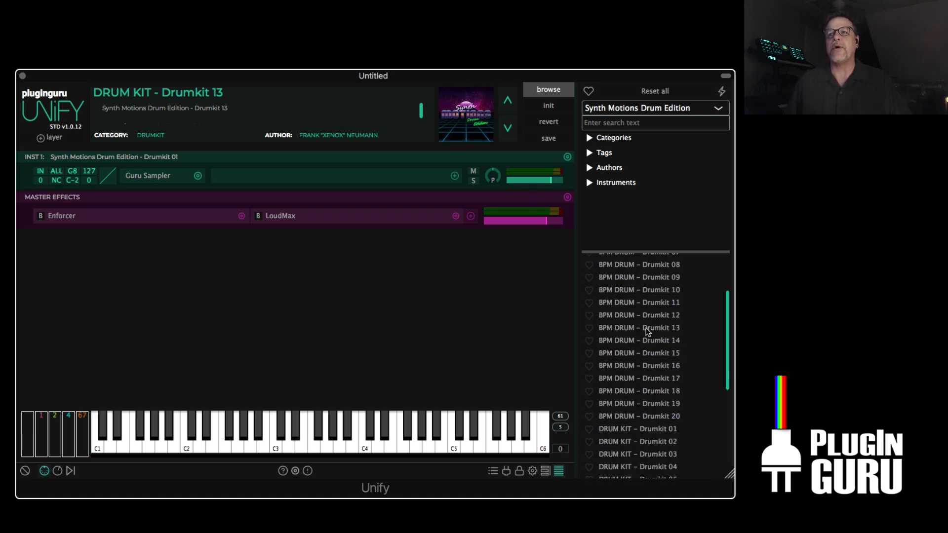
pyautogui.click(646, 328)
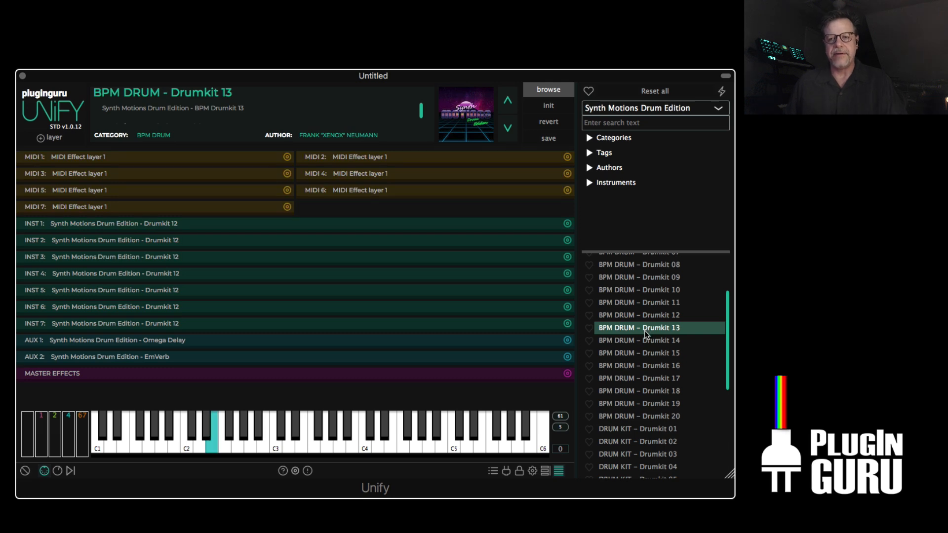
pyautogui.scroll(-5, 657, 400)
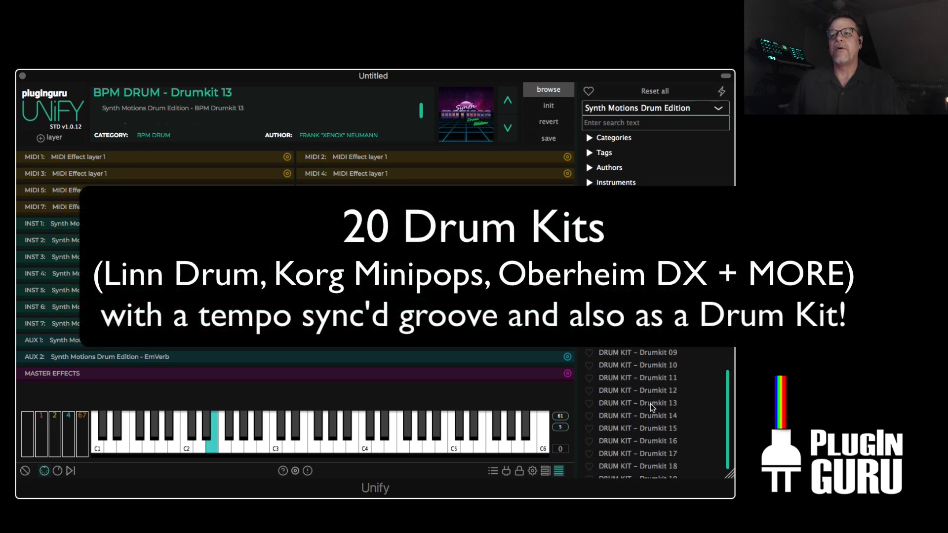
pyautogui.click(651, 404)
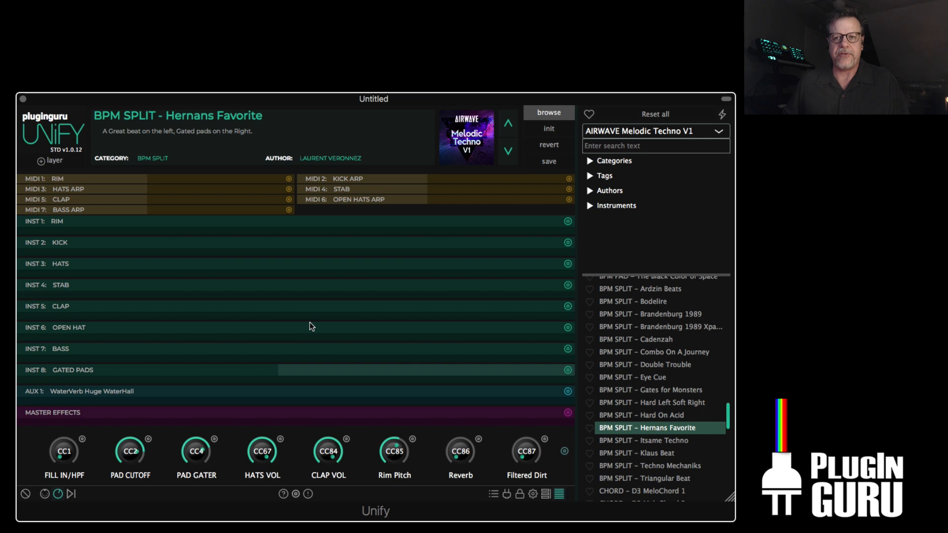
# - Switch the patch list to the Synth Motions Vol.1 library and load the ARP - Retroline patch
pyautogui.click(625, 133)
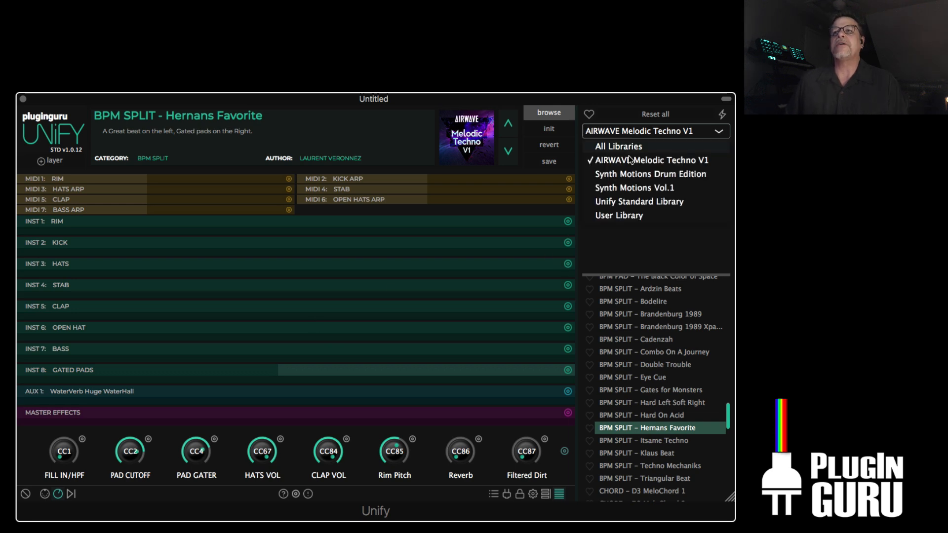
pyautogui.click(628, 189)
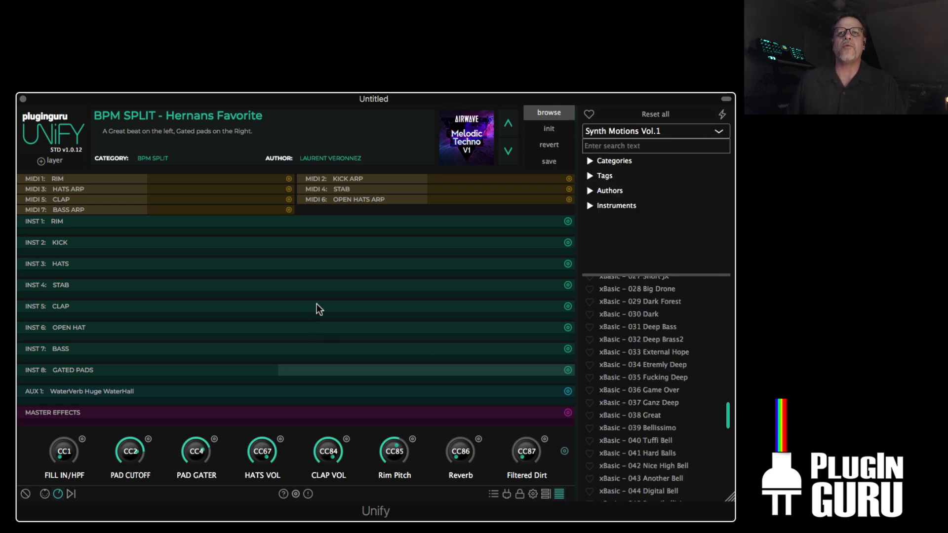
pyautogui.scroll(-1, 650, 380)
pyautogui.scroll(4, 724, 392)
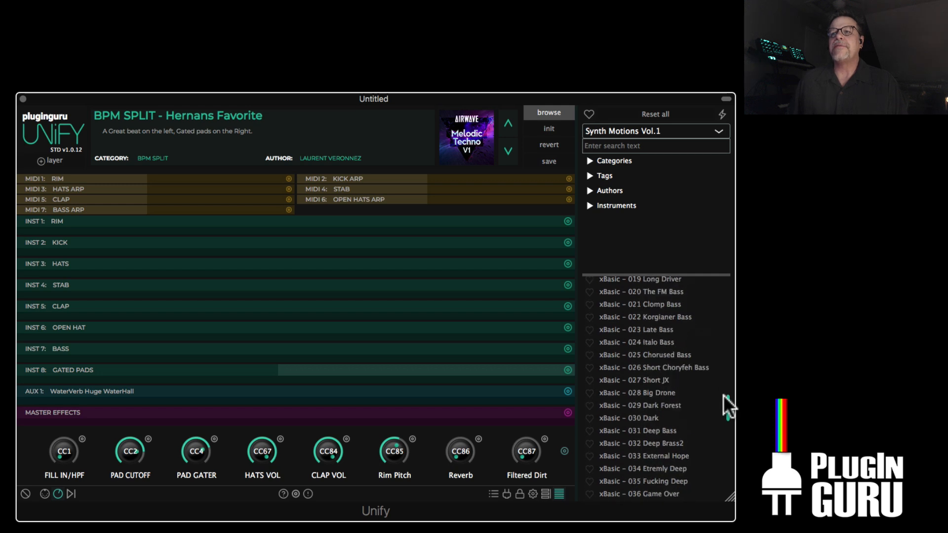
pyautogui.moveTo(728, 401); pyautogui.dragTo(722, 289)
pyautogui.click(643, 393)
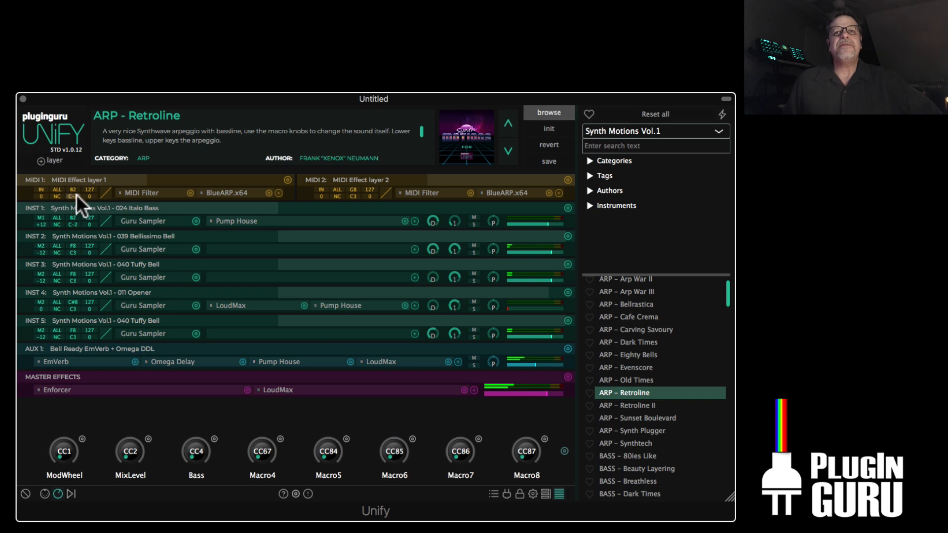
# - Enlarge the layer view and bypass the BlueARP plug-in on both MIDI effect layers
pyautogui.click(545, 494)
pyautogui.click(477, 198)
pyautogui.click(201, 199)
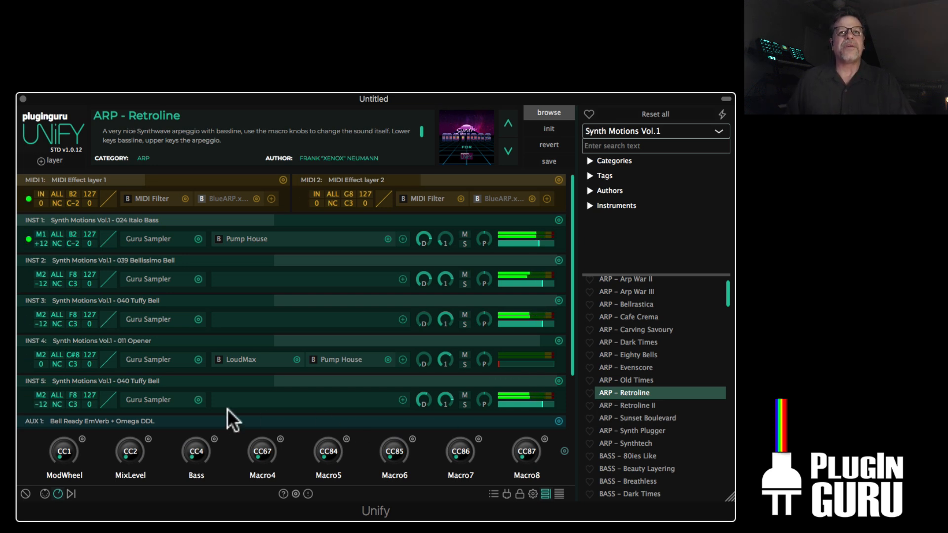
# - Try a different transposition on the INST 1 Italo Bass layer and restore it to +12
pyautogui.press('alt')
pyautogui.moveTo(40, 242); pyautogui.dragTo(41, 259)
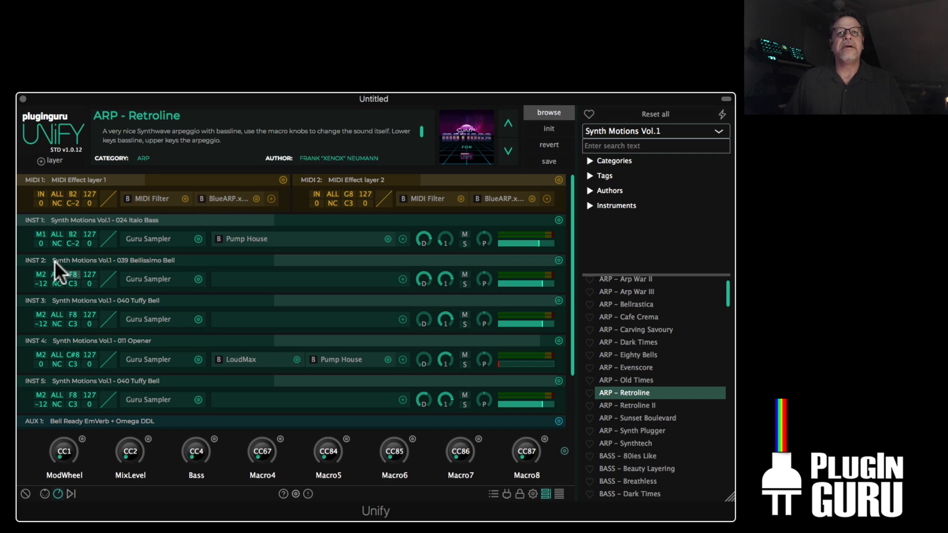
pyautogui.moveTo(42, 243); pyautogui.dragTo(45, 227)
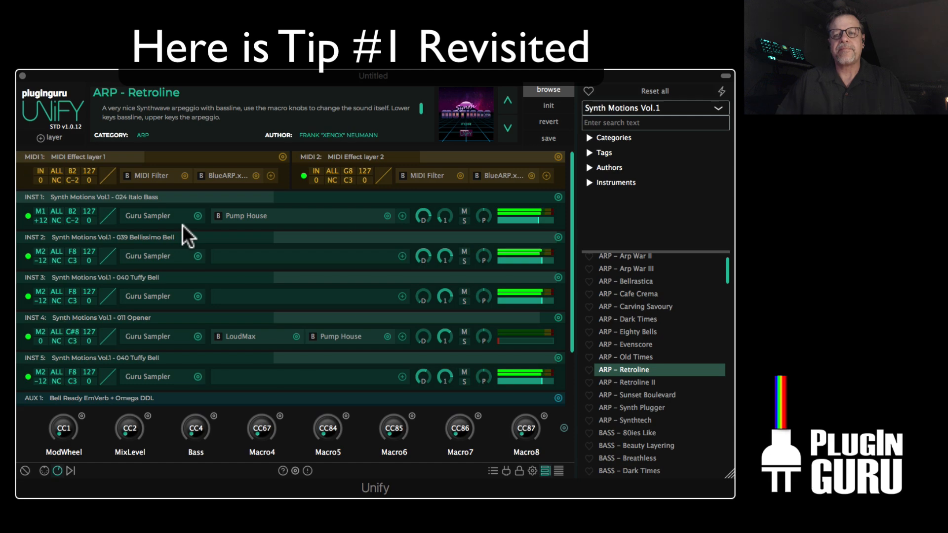
# - In MIDI 2's BlueARP, flatten scale steps 1 to 16 and draw a new pattern with +10 at steps 4, 10, 13 and 14
pyautogui.click(508, 173)
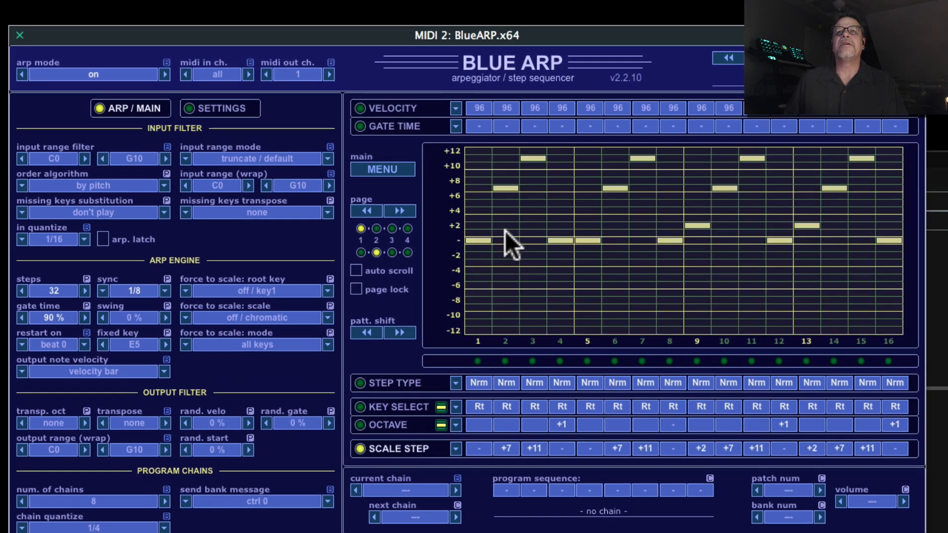
pyautogui.moveTo(493, 238)
pyautogui.mouseDown()
pyautogui.moveTo(831, 245)
pyautogui.moveTo(884, 235)
pyautogui.moveTo(821, 242)
pyautogui.mouseUp()
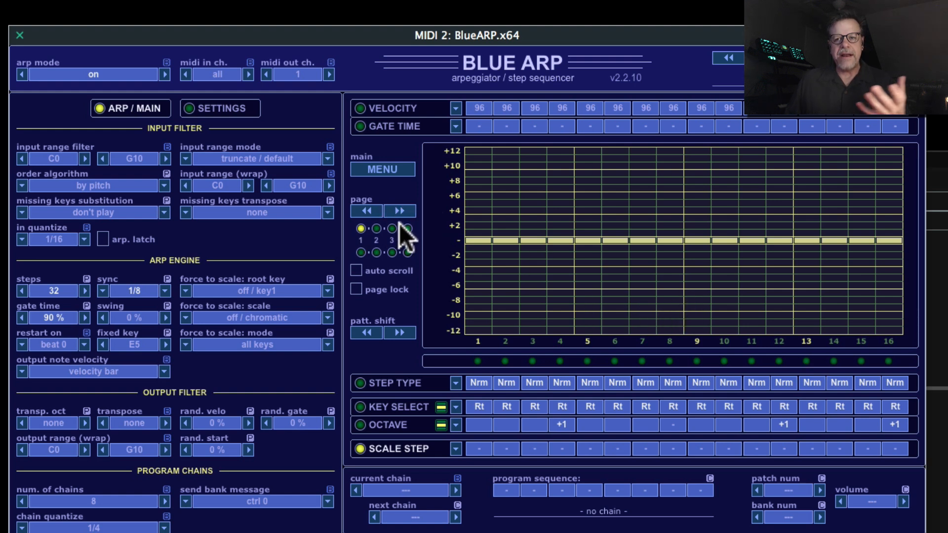
pyautogui.moveTo(497, 233); pyautogui.dragTo(533, 218)
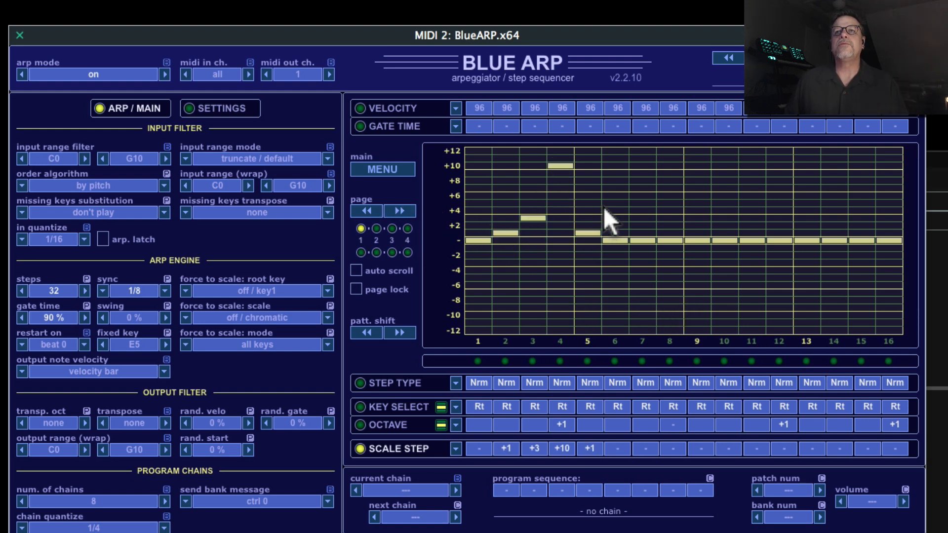
pyautogui.moveTo(696, 200)
pyautogui.mouseDown()
pyautogui.moveTo(807, 158)
pyautogui.moveTo(889, 212)
pyautogui.mouseUp()
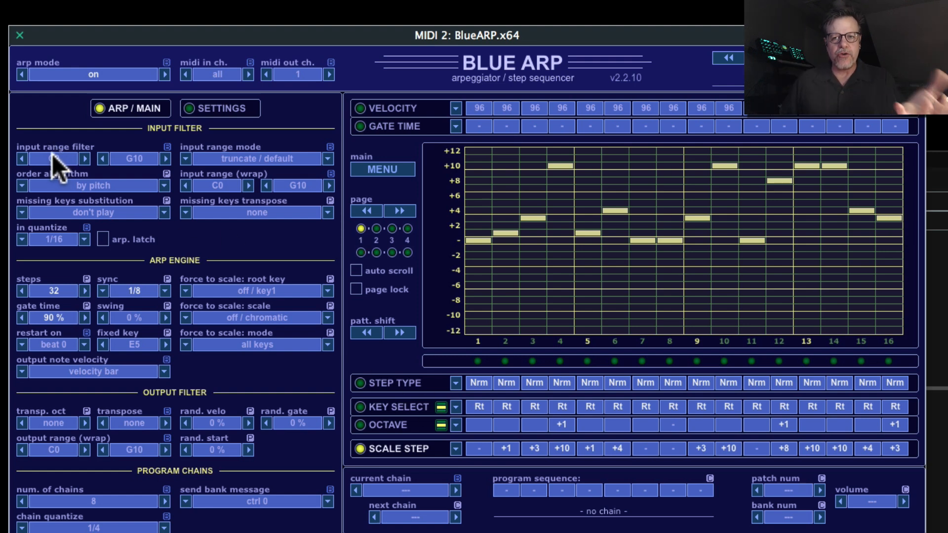
# - Shorten the MIDI 2 BlueARP pattern to 16 steps, checking its second page for remaining steps
pyautogui.click(21, 291)
pyautogui.click(22, 290)
pyautogui.click(22, 290)
pyautogui.click(21, 290)
pyautogui.click(22, 290)
pyautogui.click(22, 290)
pyautogui.click(22, 290)
pyautogui.click(22, 290)
pyautogui.click(22, 290)
pyautogui.click(22, 291)
pyautogui.click(22, 290)
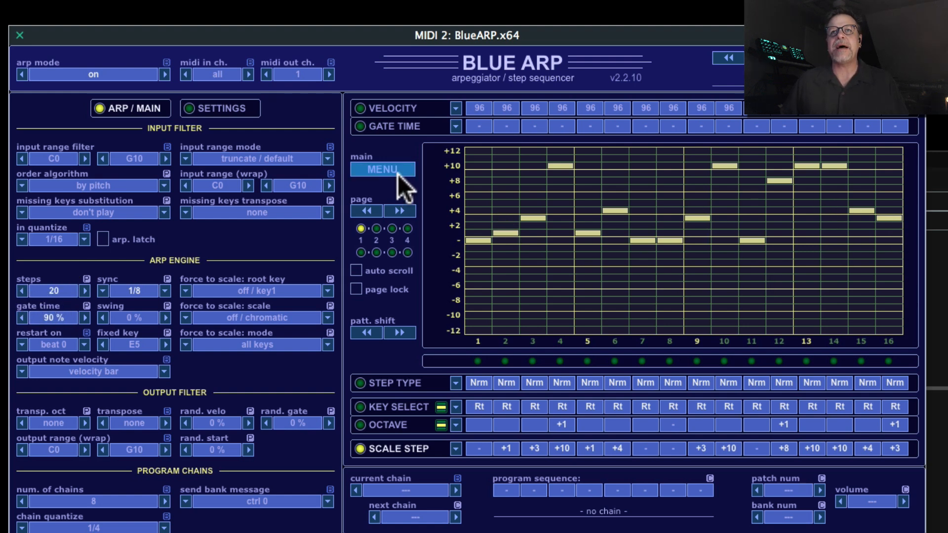
pyautogui.click(400, 213)
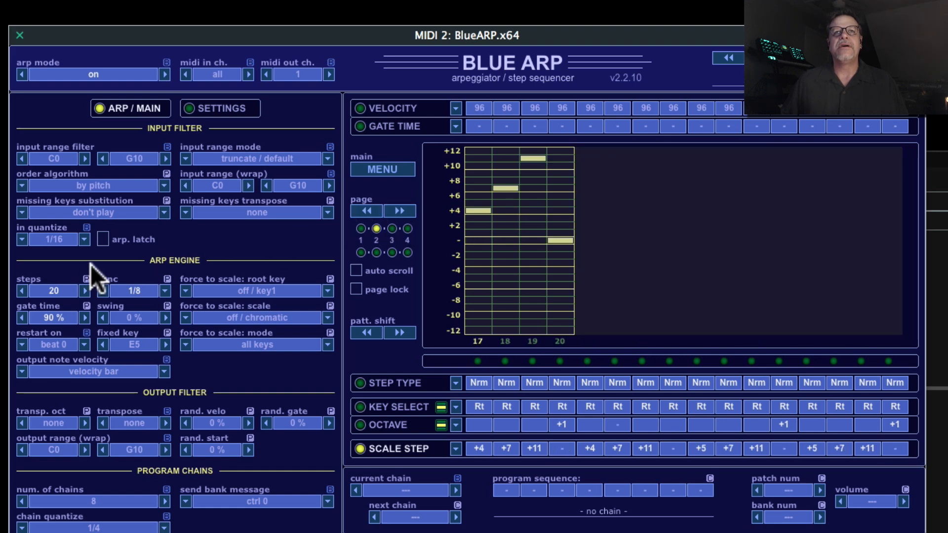
pyautogui.click(22, 290)
pyautogui.click(22, 290)
pyautogui.click(22, 290)
pyautogui.click(22, 290)
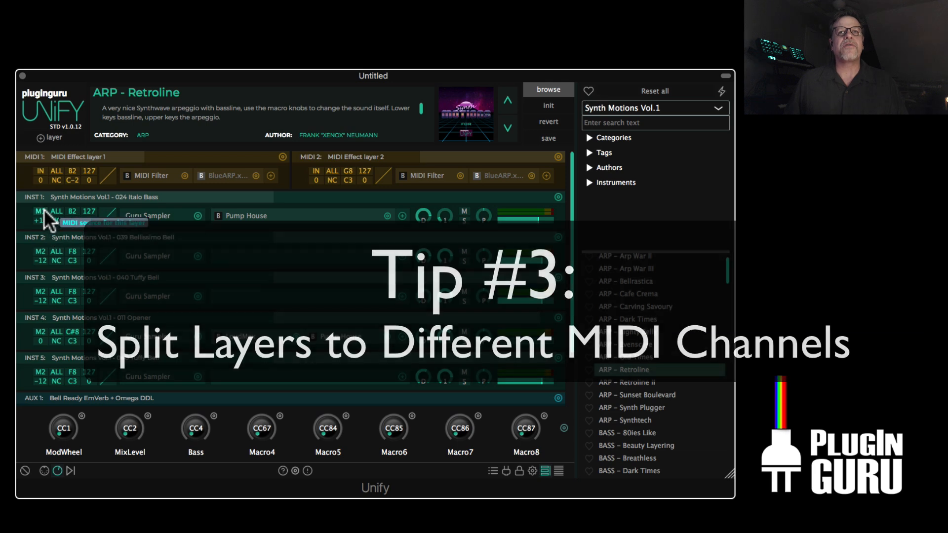
# - Remove the MIDI effect layers and assign the INST 1 Italo Bass layer to MIDI channel 1
pyautogui.press('alt')
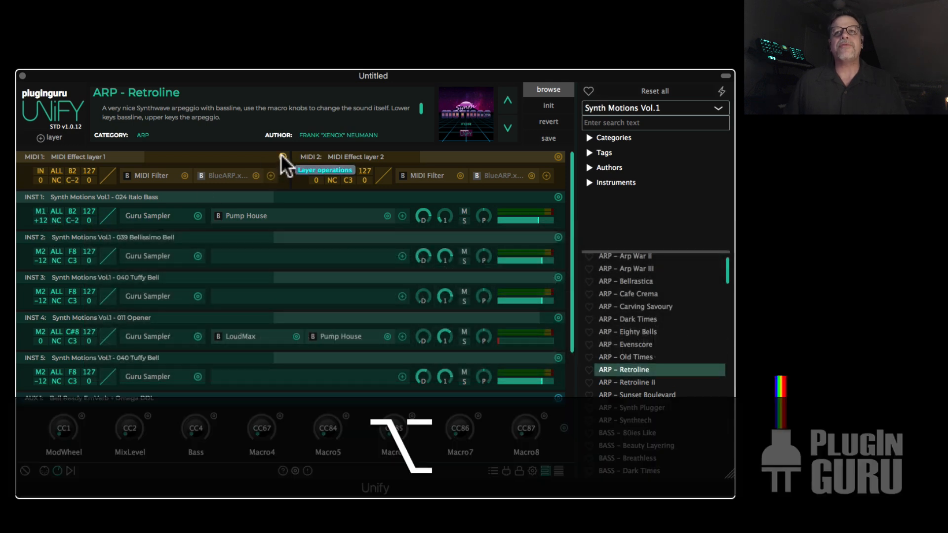
pyautogui.keyDown('alt'); pyautogui.click(283, 157); pyautogui.keyUp('alt')
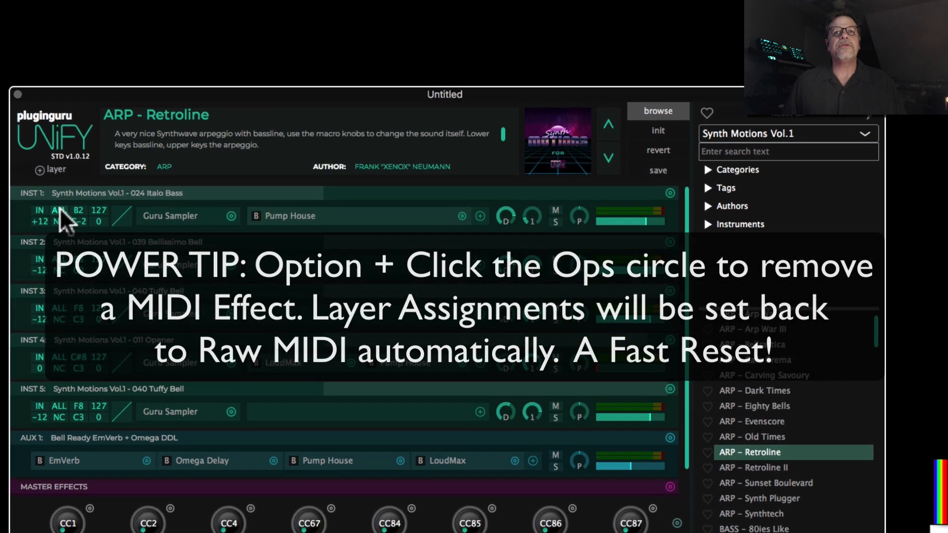
pyautogui.click(58, 200)
pyautogui.click(88, 285)
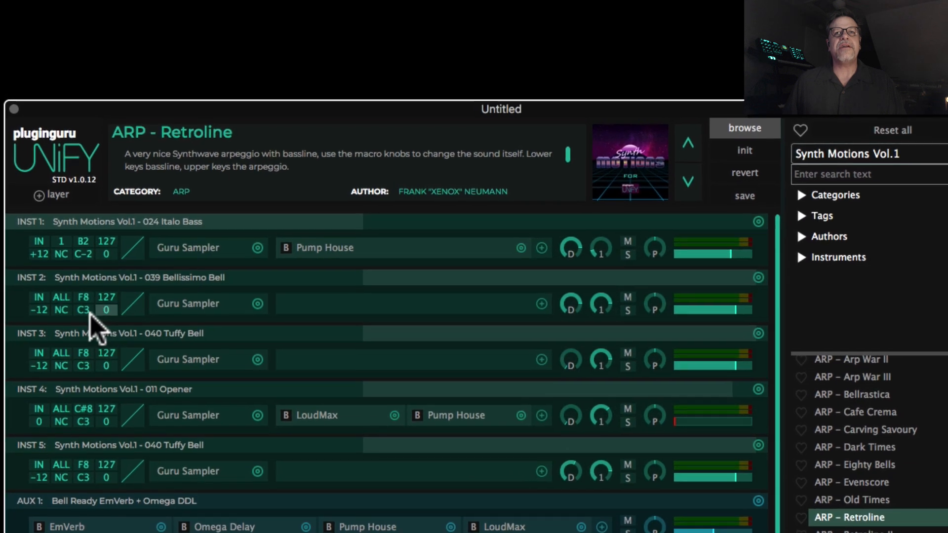
# - Assign the INST 2, INST 3, INST 4 and INST 5 layers to MIDI channel 2
pyautogui.click(61, 297)
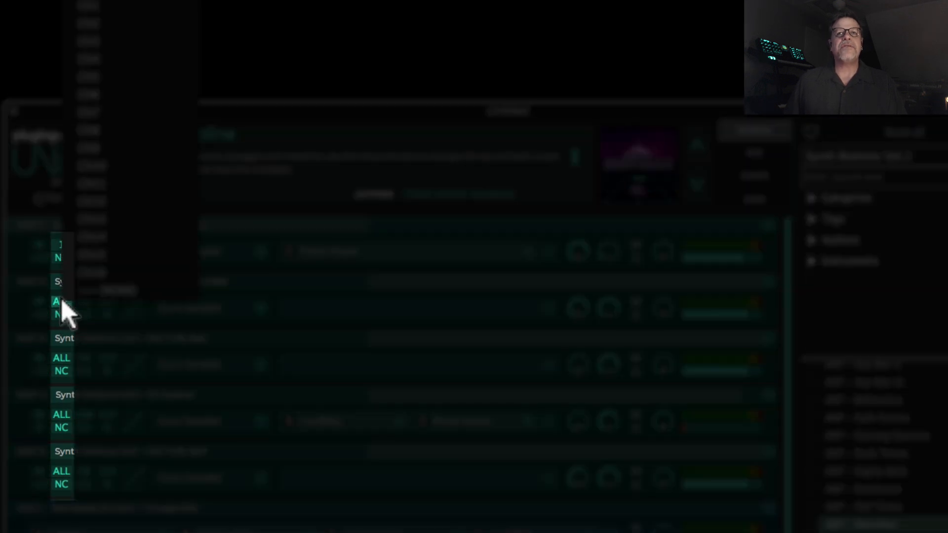
pyautogui.click(99, 23)
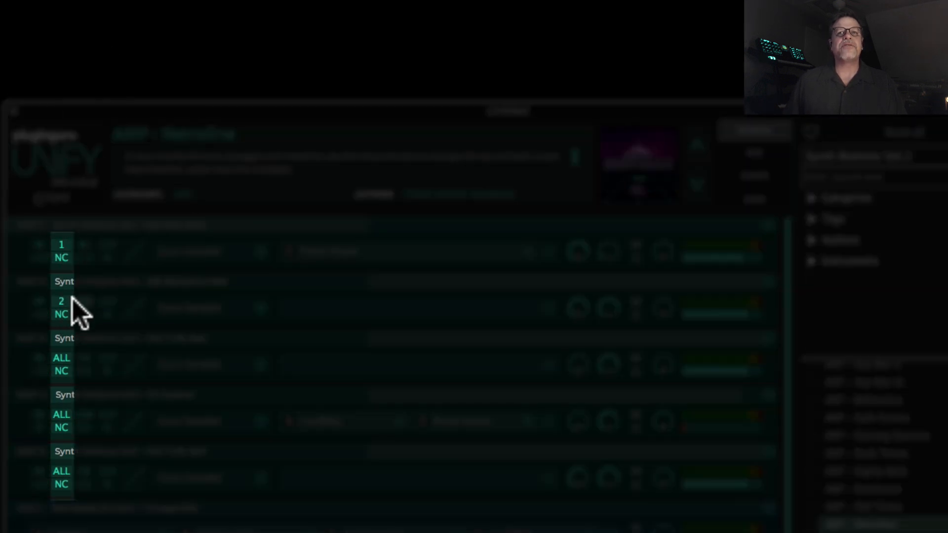
pyautogui.click(62, 359)
pyautogui.click(88, 82)
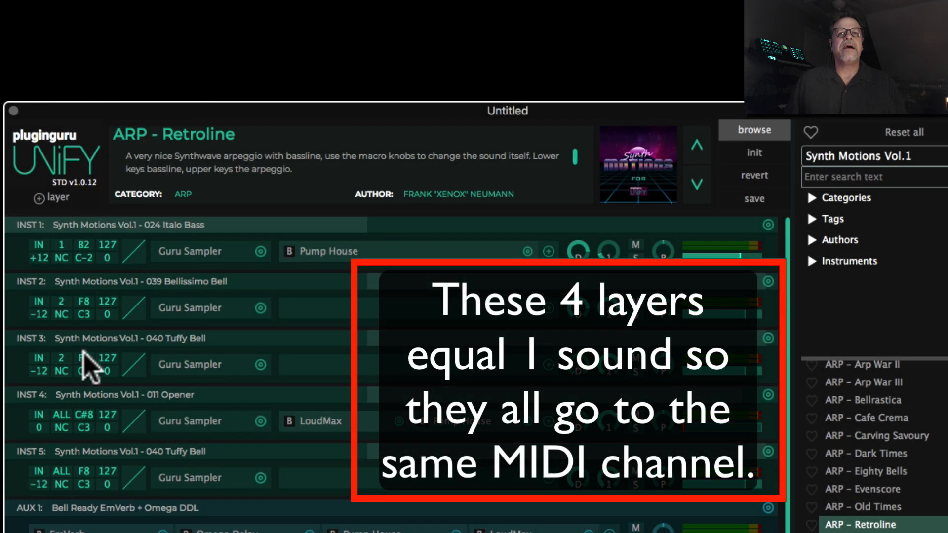
pyautogui.click(61, 414)
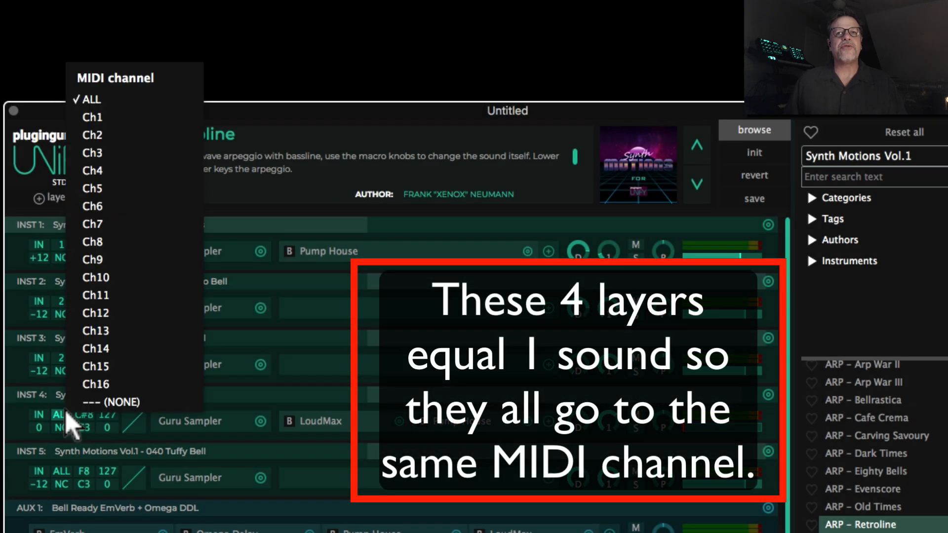
pyautogui.click(104, 138)
pyautogui.click(62, 471)
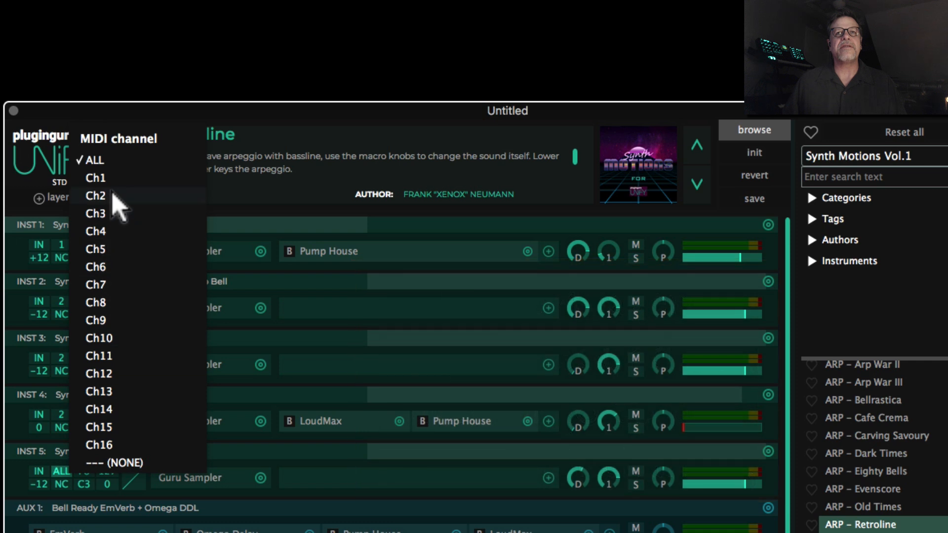
pyautogui.click(114, 193)
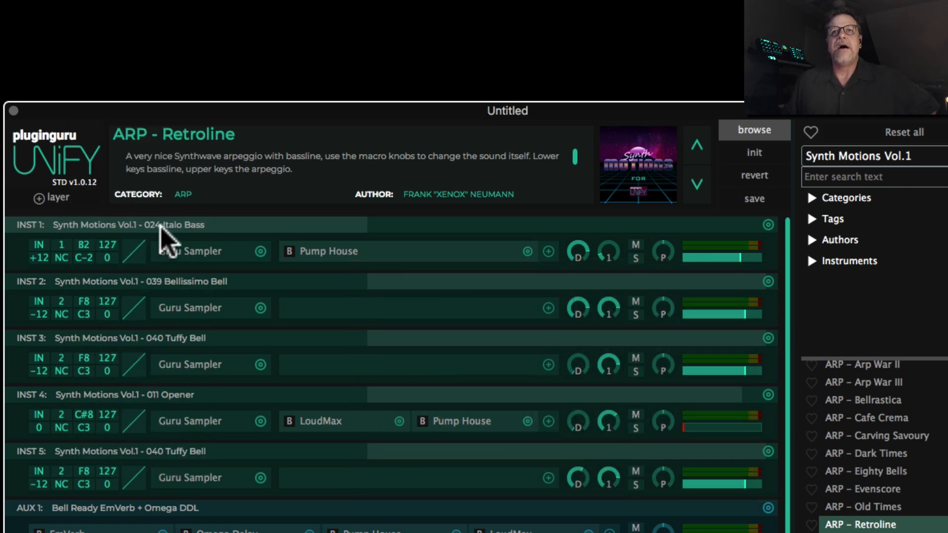
# - Widen the layers' key ranges: INST 1 up to E8 with transposition 0, INST 2 and 3 down to around C-2, INST 4 to B-2, INST 5 to E-2
pyautogui.moveTo(83, 247); pyautogui.dragTo(123, 47)
pyautogui.keyDown('alt'); pyautogui.click(39, 258); pyautogui.keyUp('alt')
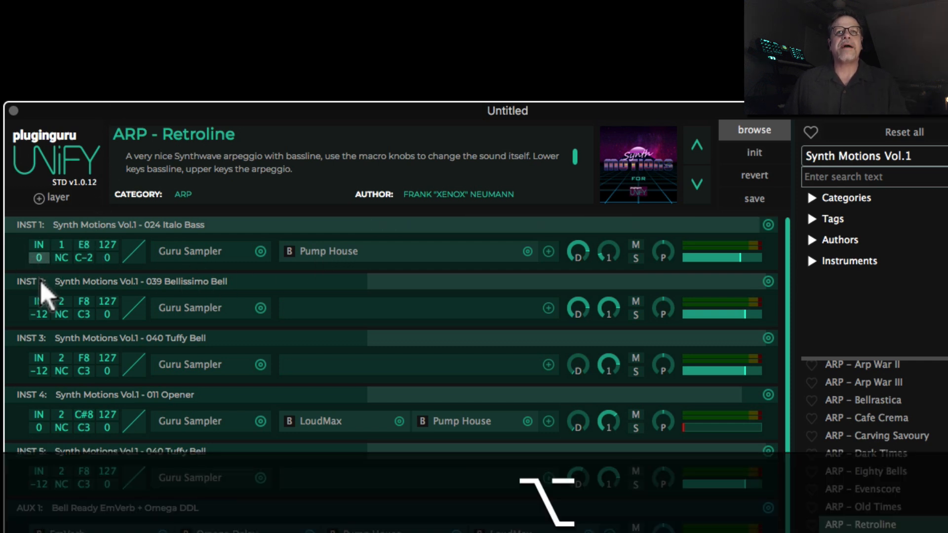
pyautogui.moveTo(81, 313); pyautogui.dragTo(85, 532)
pyautogui.moveTo(81, 372); pyautogui.dragTo(94, 355)
pyautogui.moveTo(82, 428); pyautogui.dragTo(85, 526)
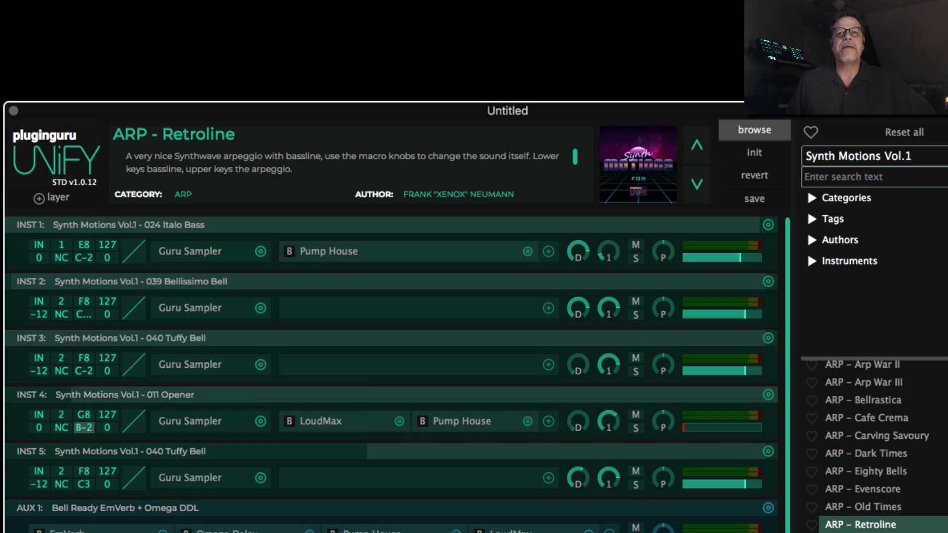
pyautogui.moveTo(81, 482); pyautogui.dragTo(84, 531)
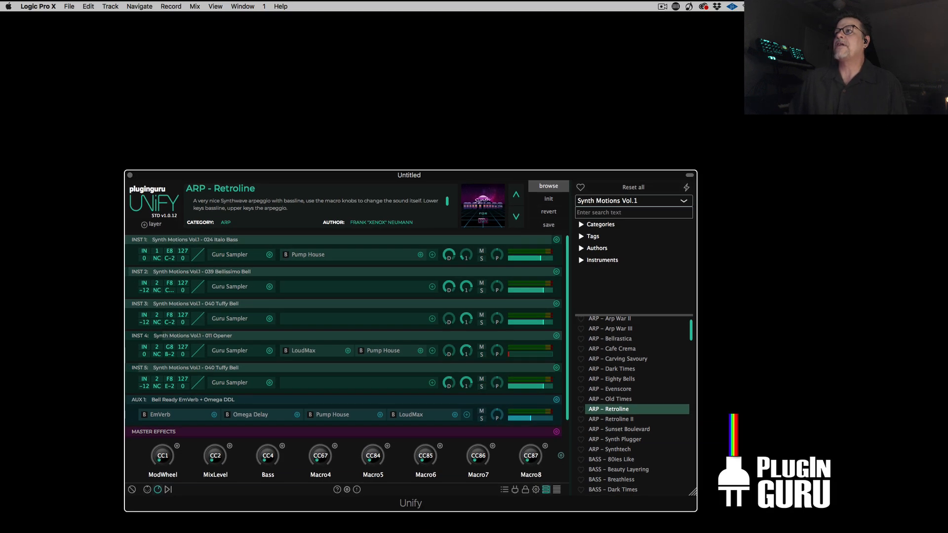
# - Bring Logic Pro X's Tracks window into view and move the Unify window clear of the track headers
pyautogui.moveTo(946, 69); pyautogui.dragTo(273, 27)
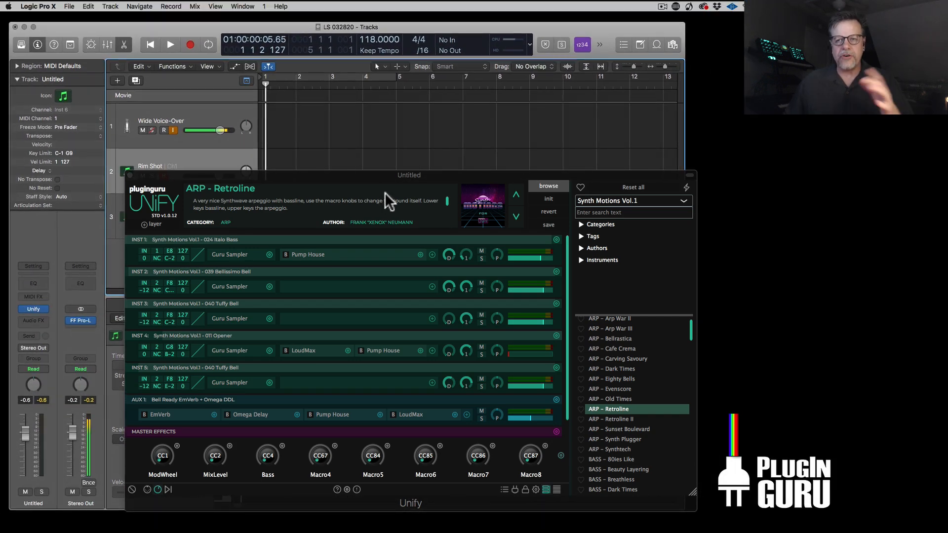
pyautogui.moveTo(387, 176); pyautogui.dragTo(535, 192)
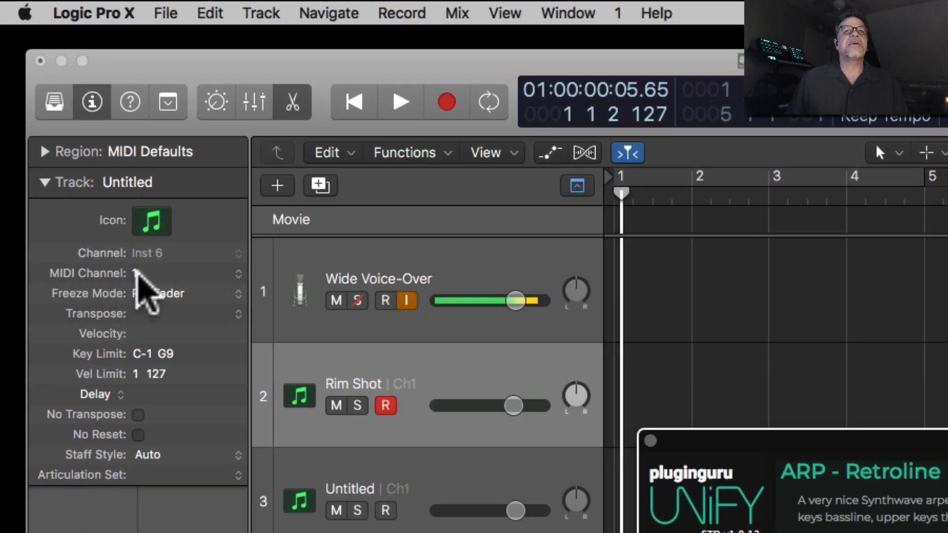
# - Try the All setting for the Rim Shot track's MIDI channel and restore it to channel 1
pyautogui.click(56, 119)
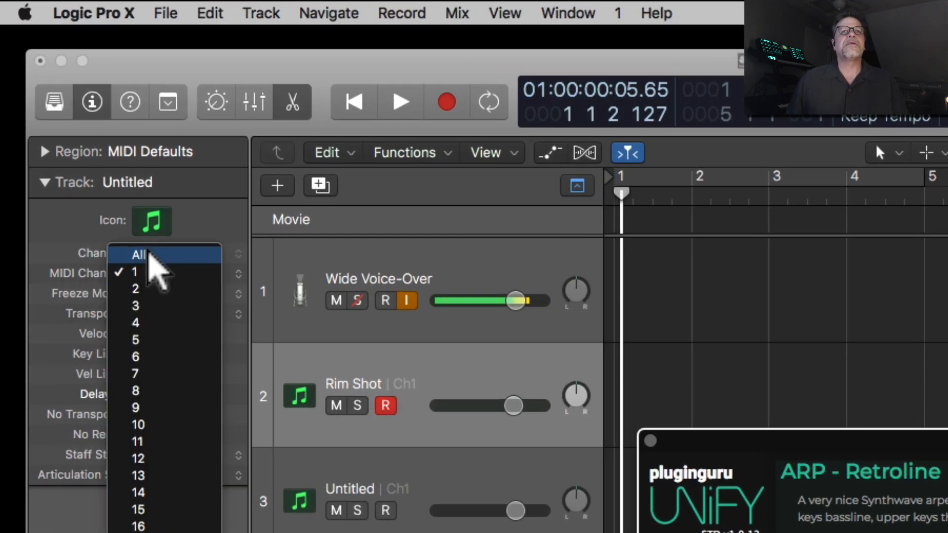
pyautogui.click(148, 254)
pyautogui.click(44, 183)
pyautogui.click(44, 182)
pyautogui.click(148, 273)
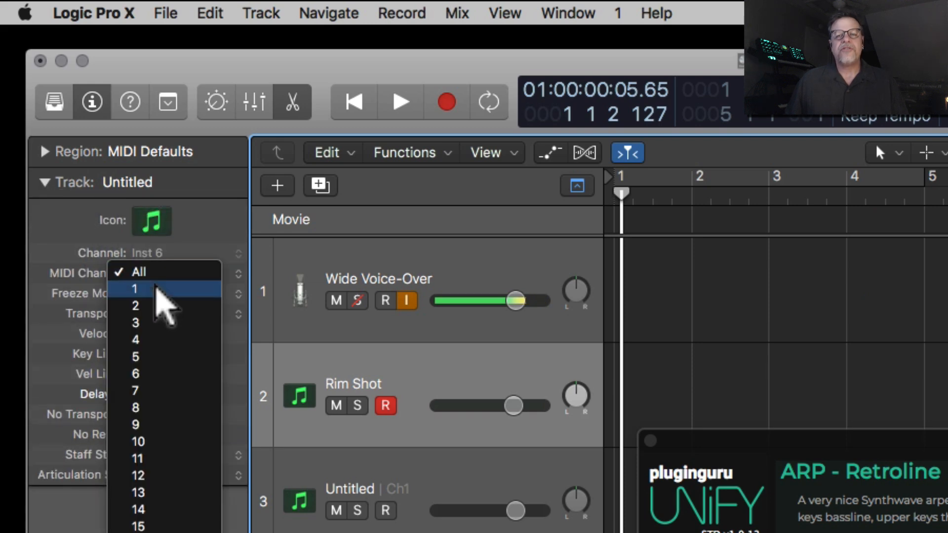
pyautogui.click(156, 289)
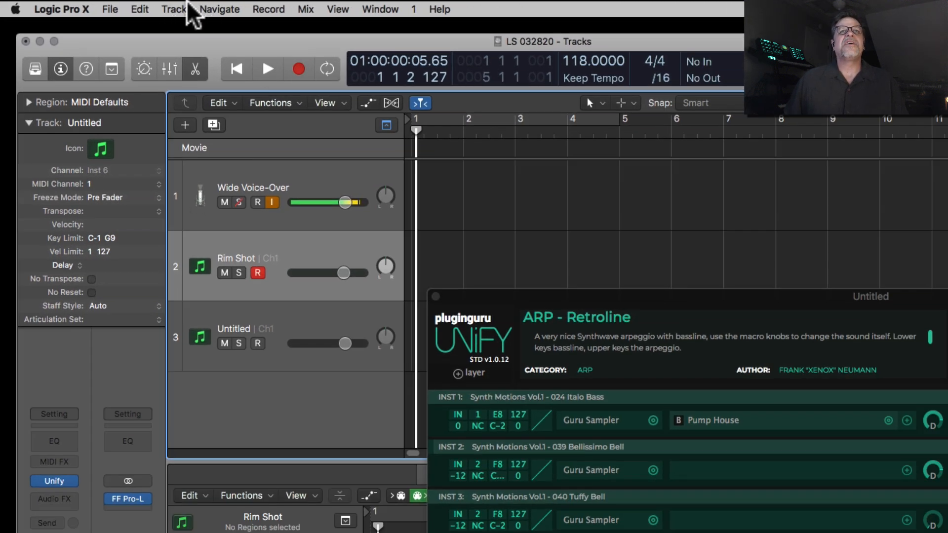
# - Add tracks for the same instrument with the next MIDI channels, 2 through 6, and select the Ch1 and Ch2 tracks to play them
pyautogui.click(260, 13)
pyautogui.moveTo(188, 93)
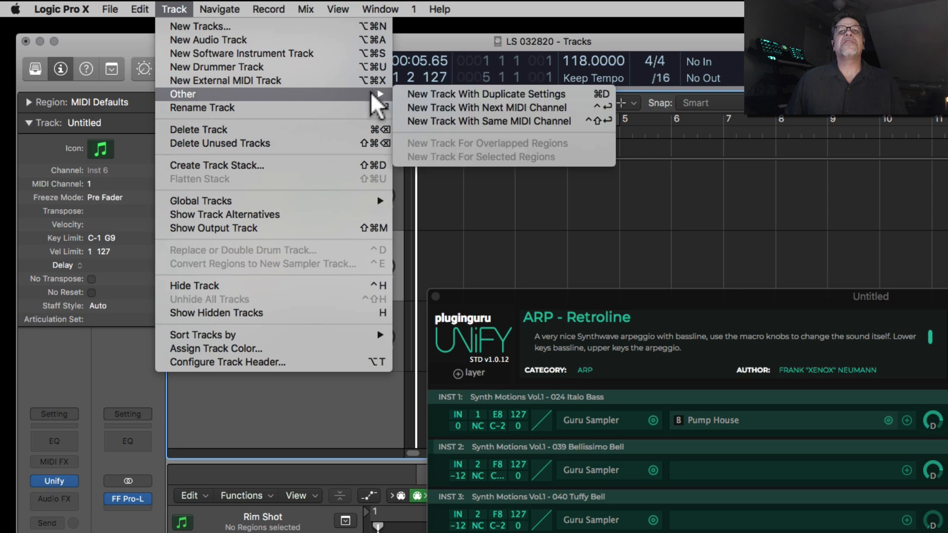
pyautogui.click(482, 107)
pyautogui.scroll(5, 338, 212)
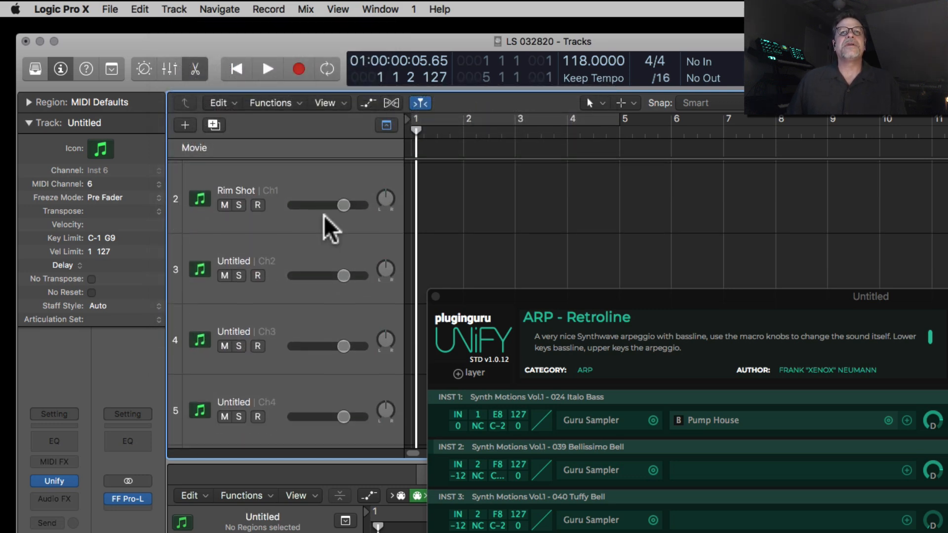
pyautogui.click(318, 182)
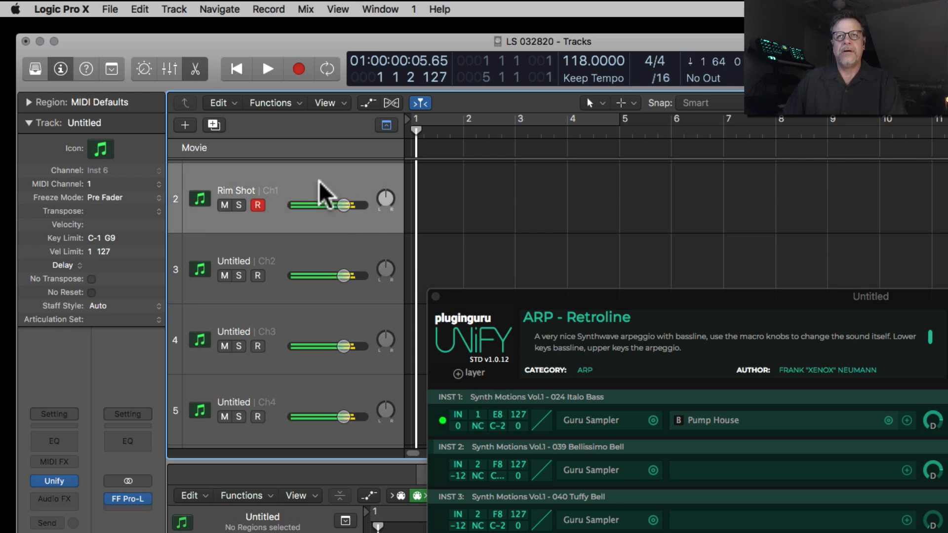
pyautogui.click(302, 261)
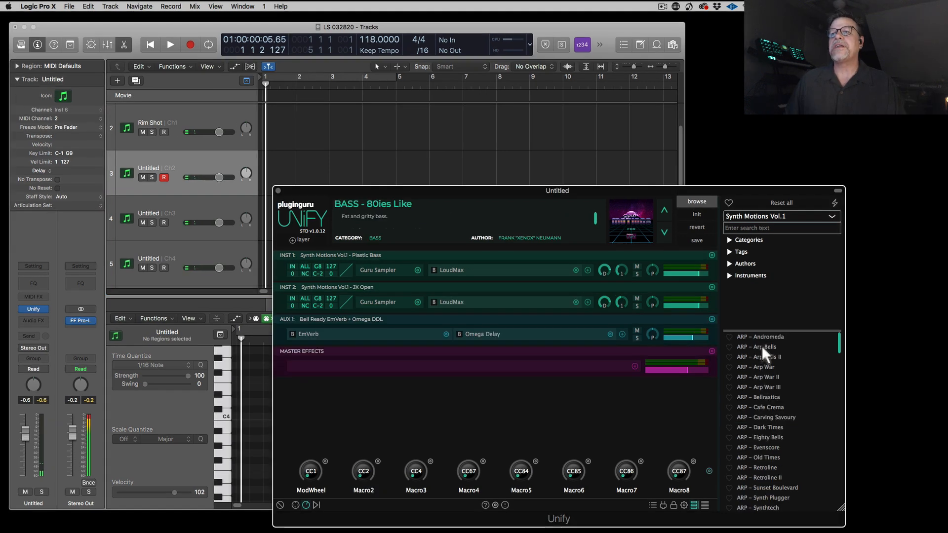
# - Load the ARP - Arp Bells patch and bypass its BlueARP
pyautogui.click(761, 346)
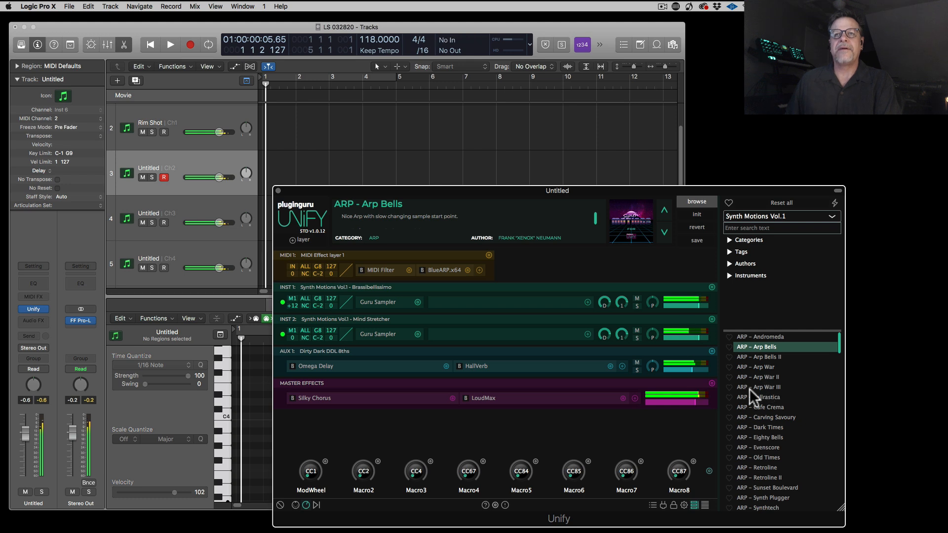
pyautogui.click(422, 270)
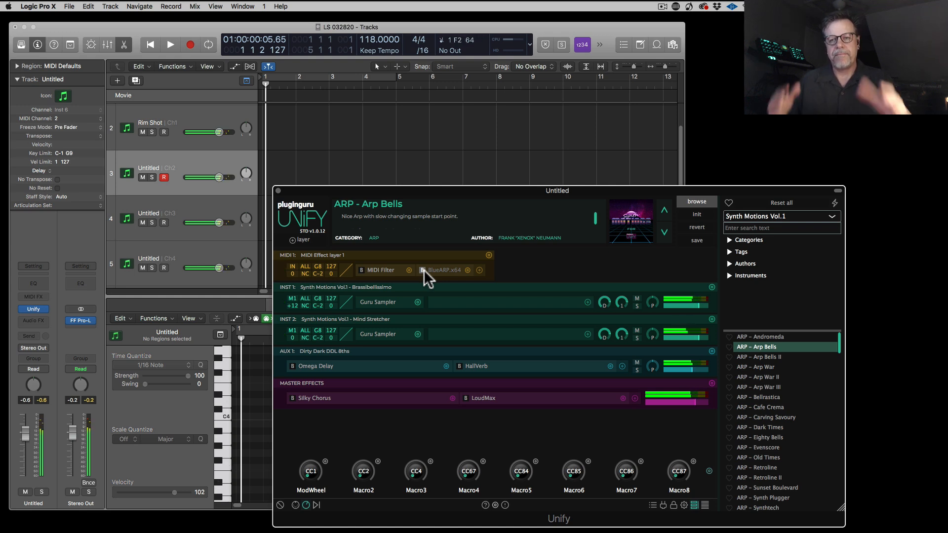
# - Audition the patches ARP - Arp War III, Cafe Crema and Synth Plugger, and load ARP - Eighty Bells
pyautogui.scroll(-1, 775, 373)
pyautogui.click(766, 376)
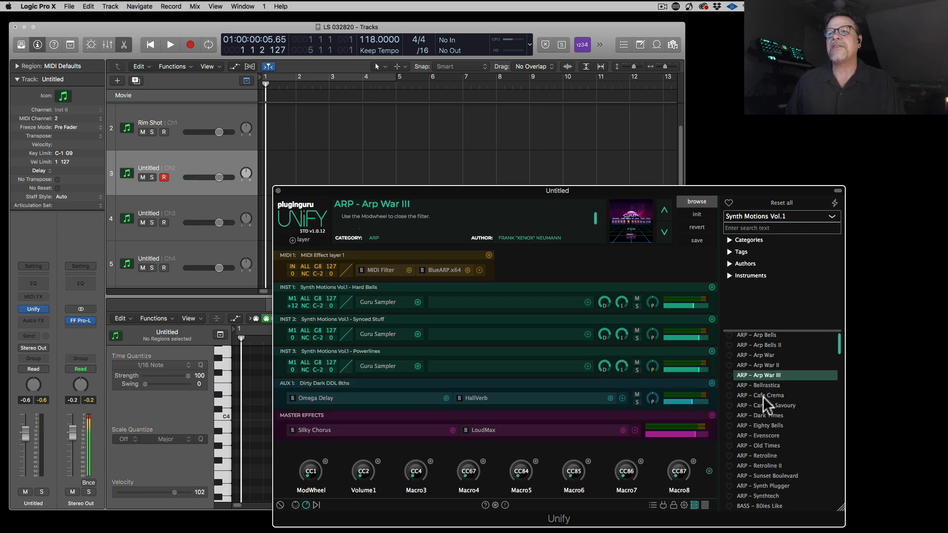
pyautogui.click(763, 395)
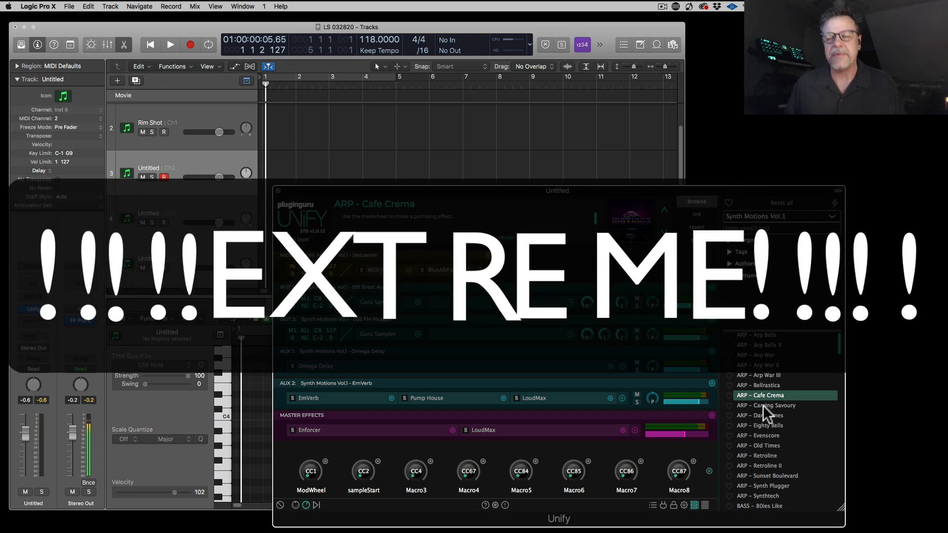
pyautogui.scroll(-4, 763, 405)
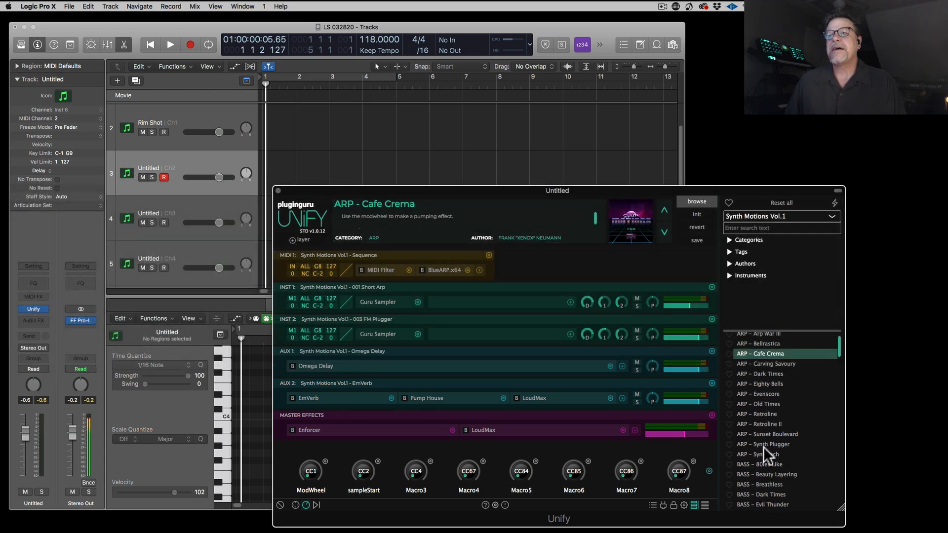
pyautogui.click(764, 444)
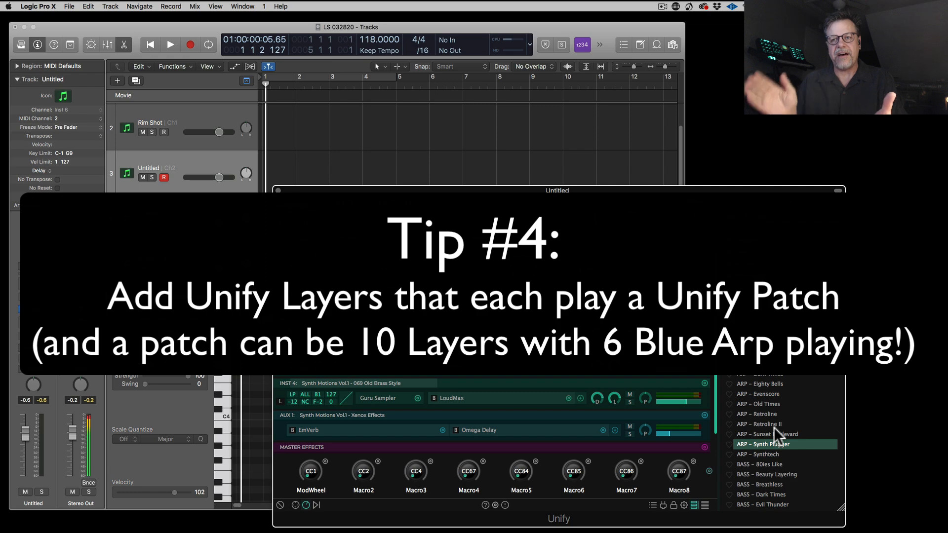
pyautogui.click(768, 383)
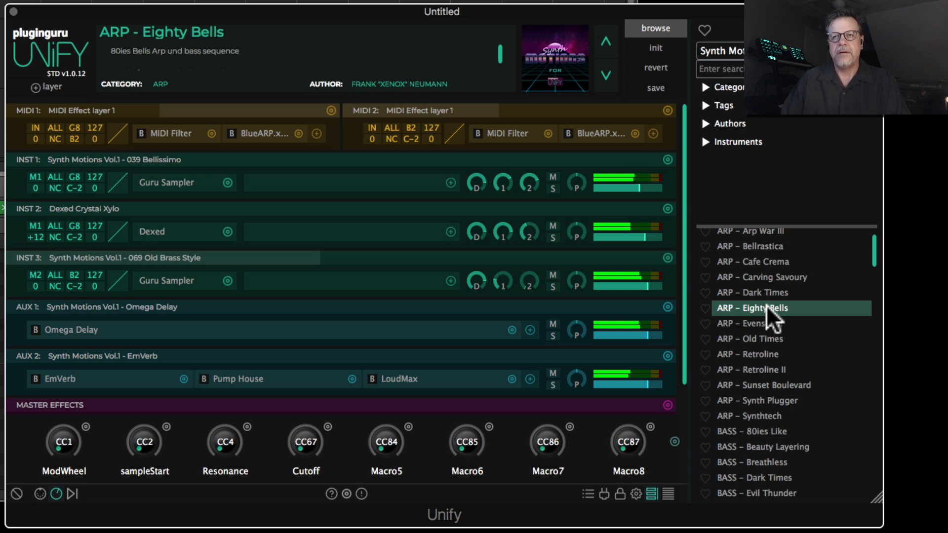
# - Add an Empty Unify instrument layer to the ARP - Eighty Bells patch
pyautogui.click(59, 89)
pyautogui.moveTo(149, 112)
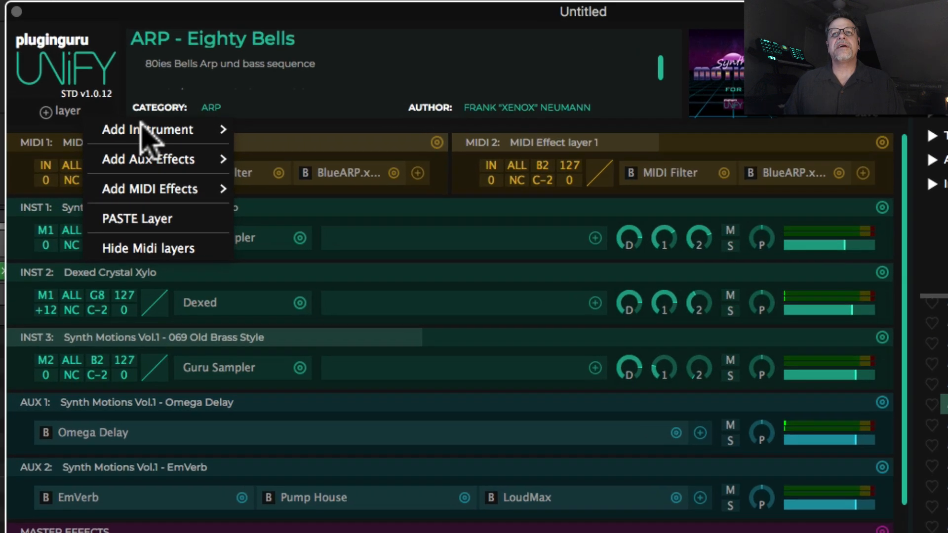
pyautogui.moveTo(277, 173)
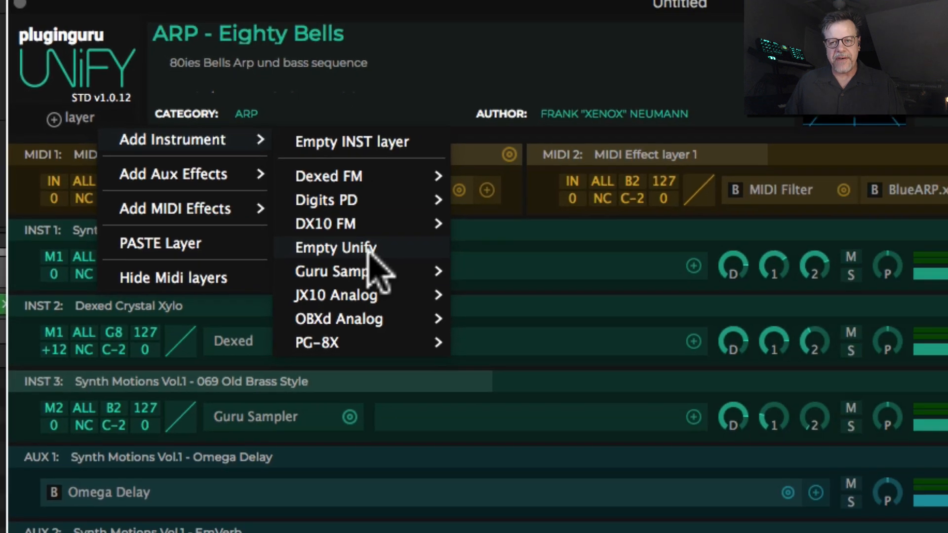
pyautogui.click(369, 246)
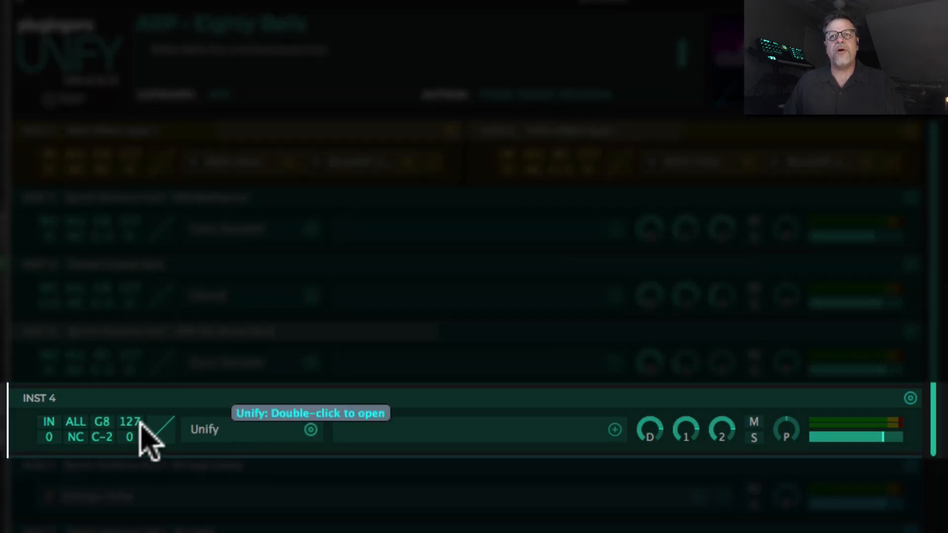
# - Open the nested Unify instance in INST 4, show its patch browser, and close the instance
pyautogui.doubleClick(207, 431)
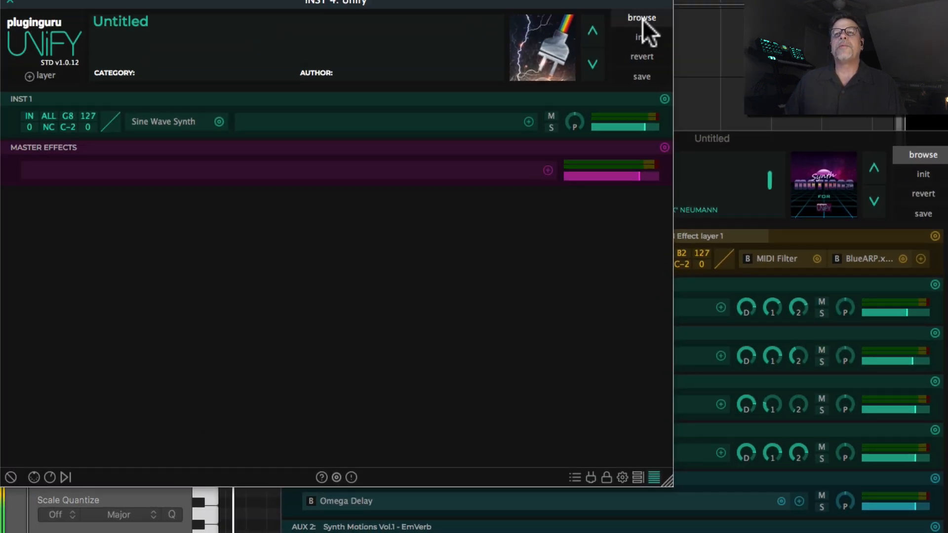
pyautogui.click(641, 18)
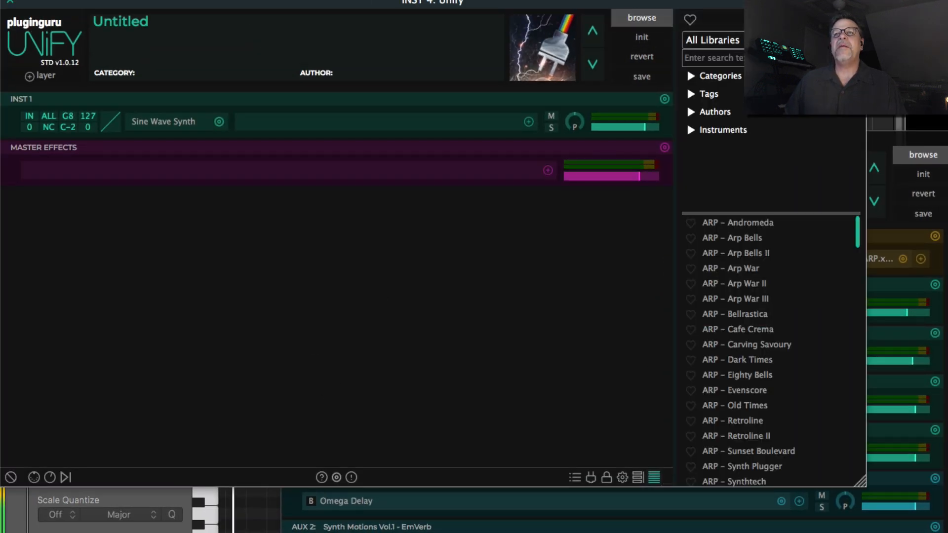
pyautogui.click(10, 2)
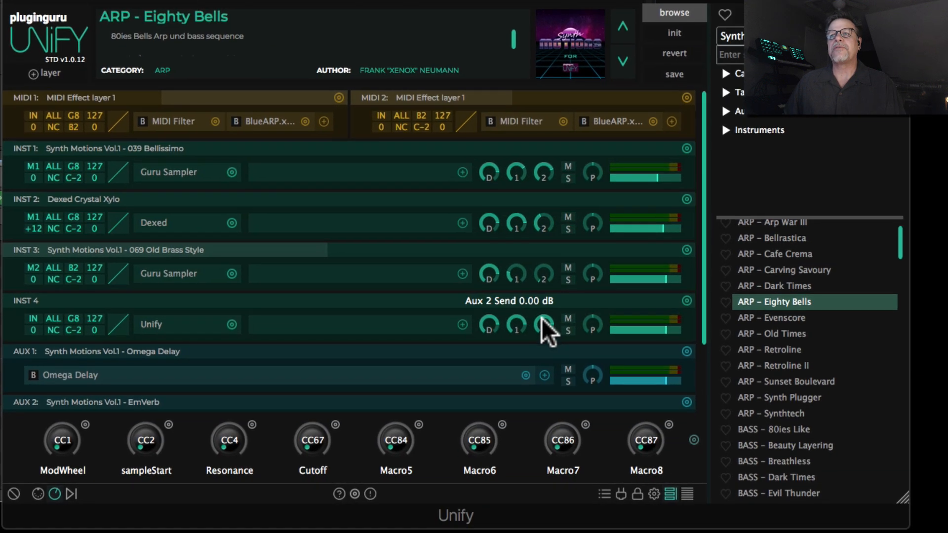
# - Turn the INST 4 Unify layer's Aux 1 send down to -40 dB and its Aux 2 send to minimum, checking the aux layers' effects
pyautogui.moveTo(801, 458); pyautogui.dragTo(797, 532)
pyautogui.moveTo(512, 329); pyautogui.dragTo(479, 483)
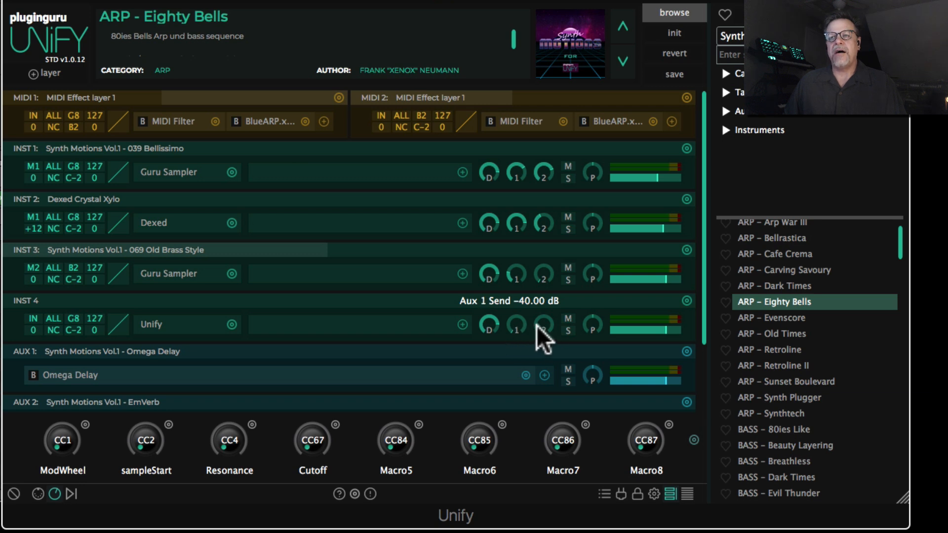
pyautogui.scroll(-2, 318, 341)
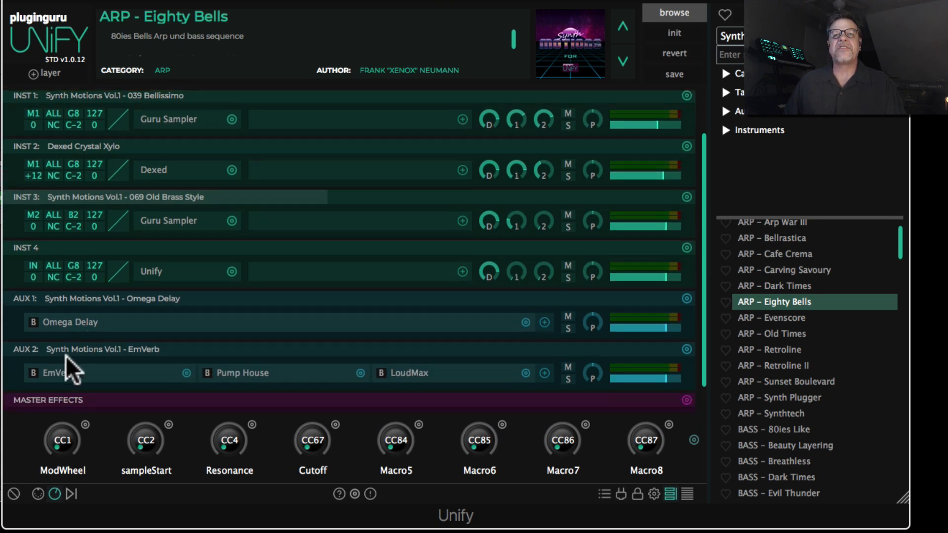
pyautogui.scroll(2, 550, 264)
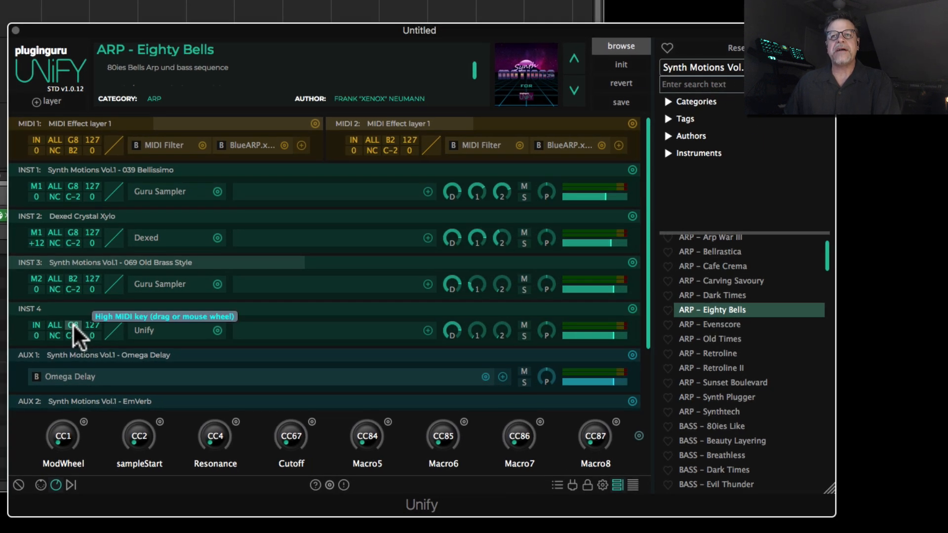
# - Limit the INST 4 Unify layer's high MIDI key to B2
pyautogui.keyDown('ctrl'); pyautogui.click(72, 324); pyautogui.keyUp('ctrl')
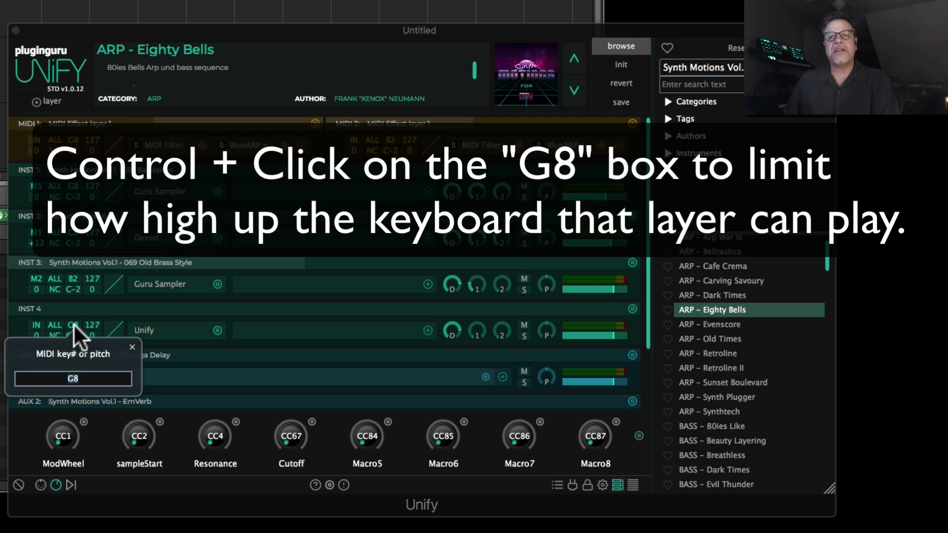
pyautogui.write('B2')
pyautogui.press('Return')
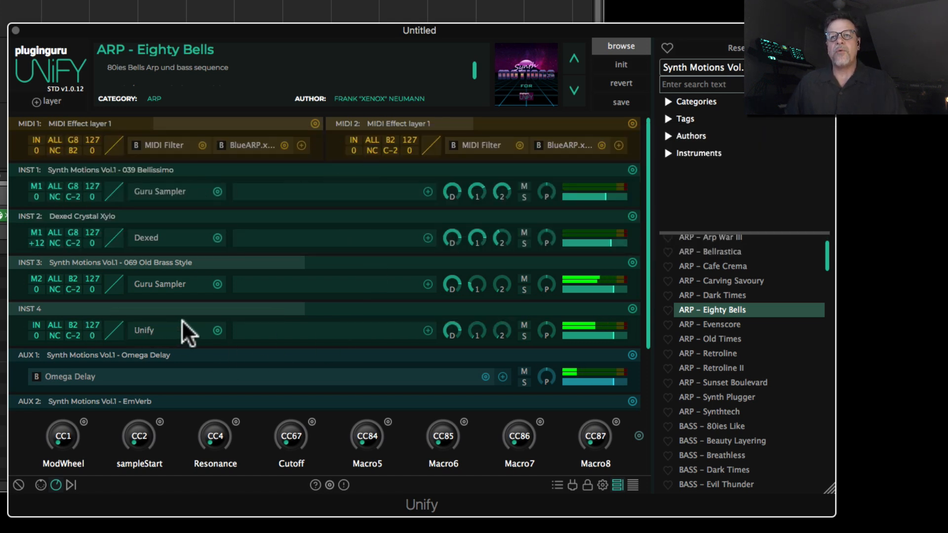
# - Open the nested Unify instance in INST 4 and load BPM BASS - ArtBass from the AIRWAVE Melodic Techno V1 library
pyautogui.click(144, 329)
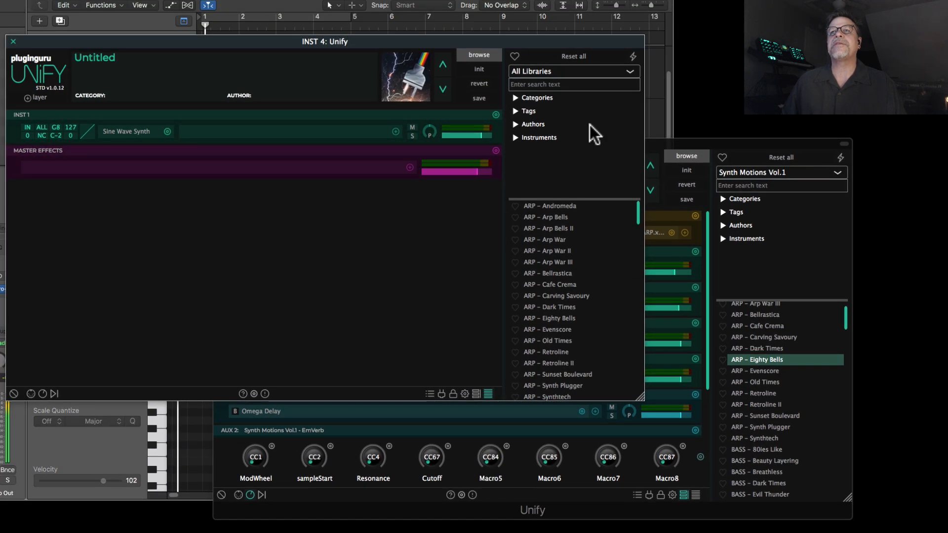
pyautogui.click(546, 74)
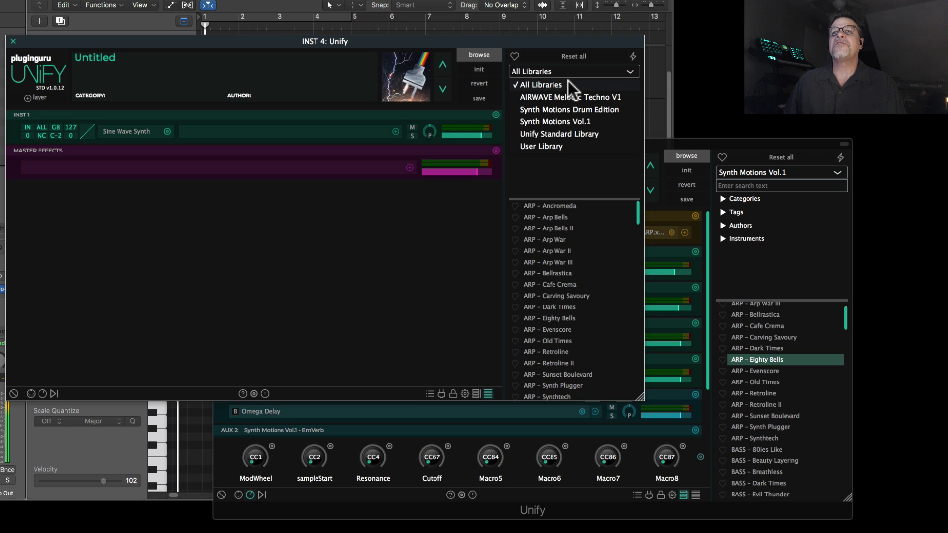
pyautogui.click(562, 100)
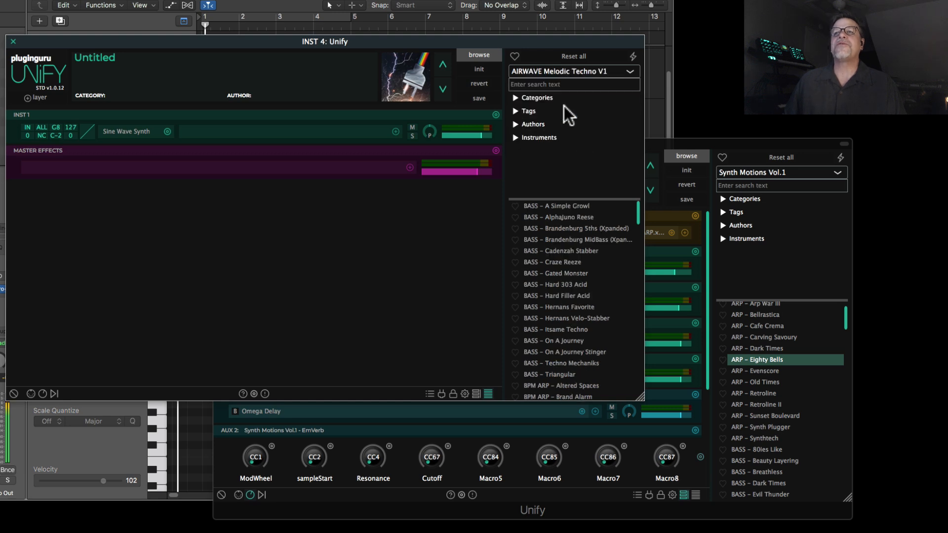
pyautogui.moveTo(636, 214); pyautogui.dragTo(637, 234)
pyautogui.scroll(-3, 576, 274)
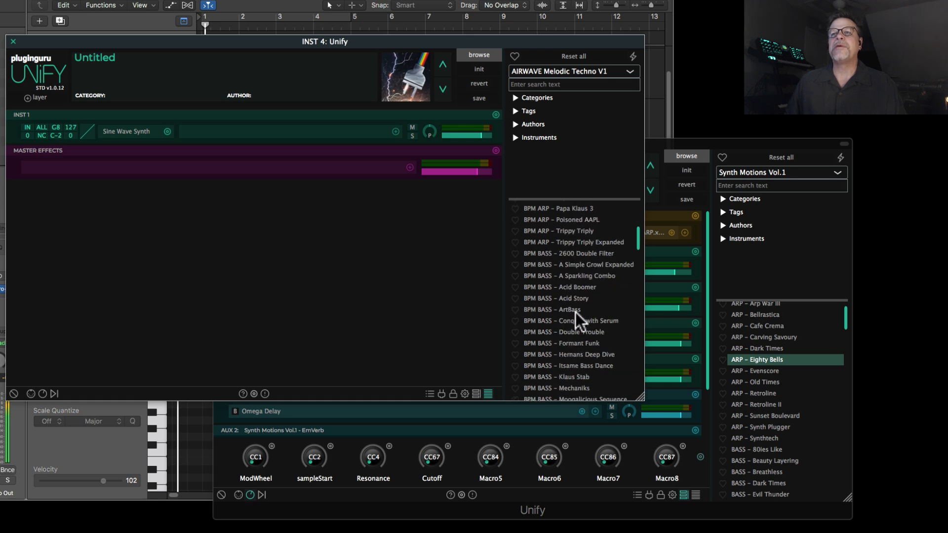
pyautogui.click(572, 309)
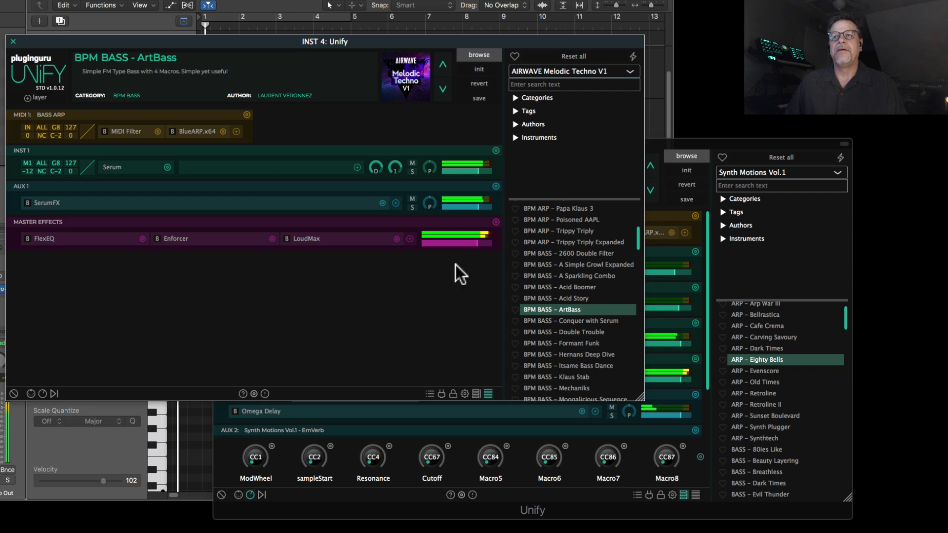
# - Close the nested INST 4 instance, lower that layer's volume slightly, and toggle playback in Logic
pyautogui.click(11, 41)
pyautogui.moveTo(680, 378); pyautogui.dragTo(671, 381)
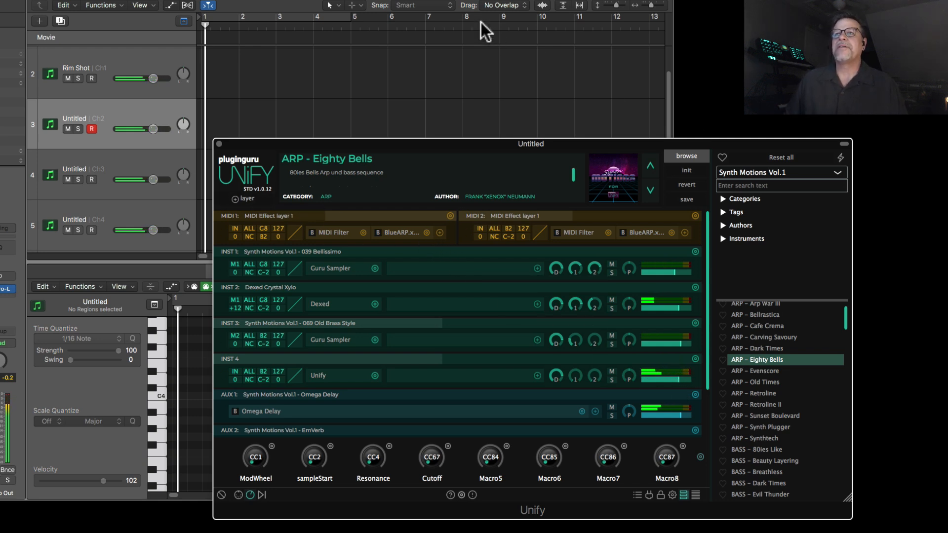
pyautogui.click(483, 62)
pyautogui.press('space')
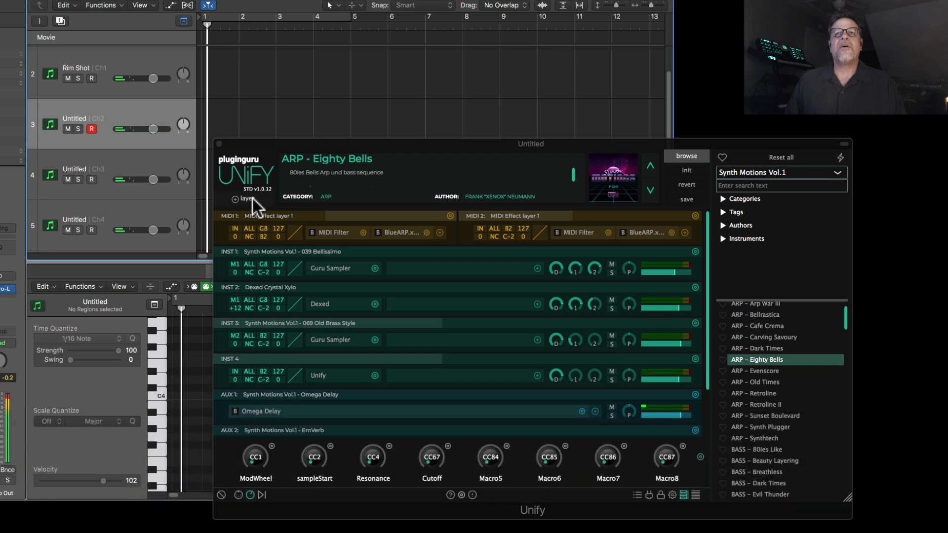
# - Add another Empty Unify instrument layer to the ARP - Eighty Bells patch
pyautogui.click(253, 198)
pyautogui.moveTo(298, 203)
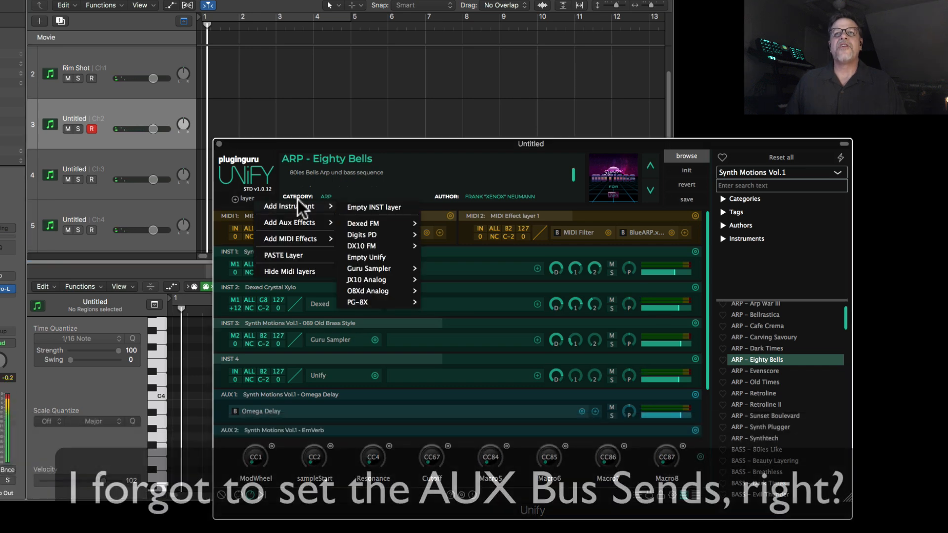
pyautogui.click(378, 257)
pyautogui.scroll(-1, 345, 376)
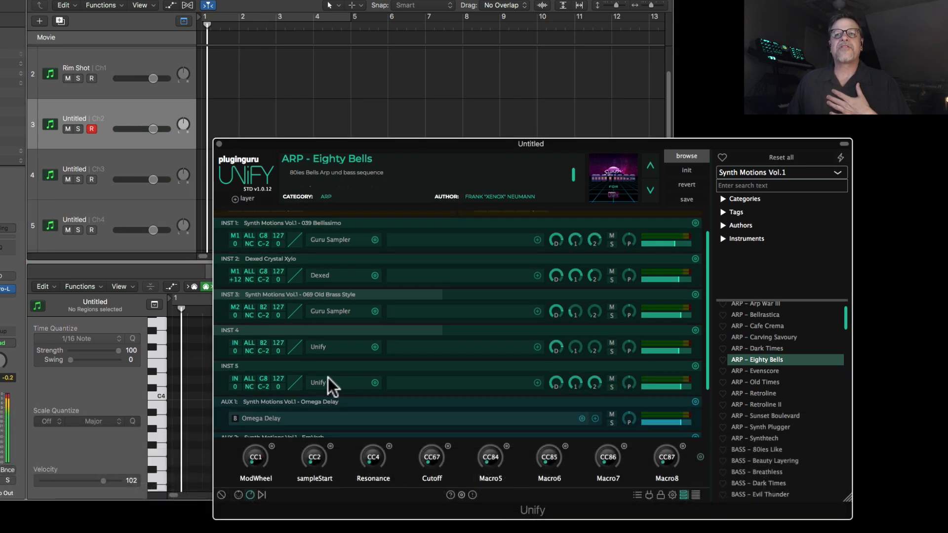
# - Open the nested Unify instance in INST 5 and load BPM DRUM - Drumkit 04 from the Synth Motions Drum Edition library
pyautogui.click(322, 381)
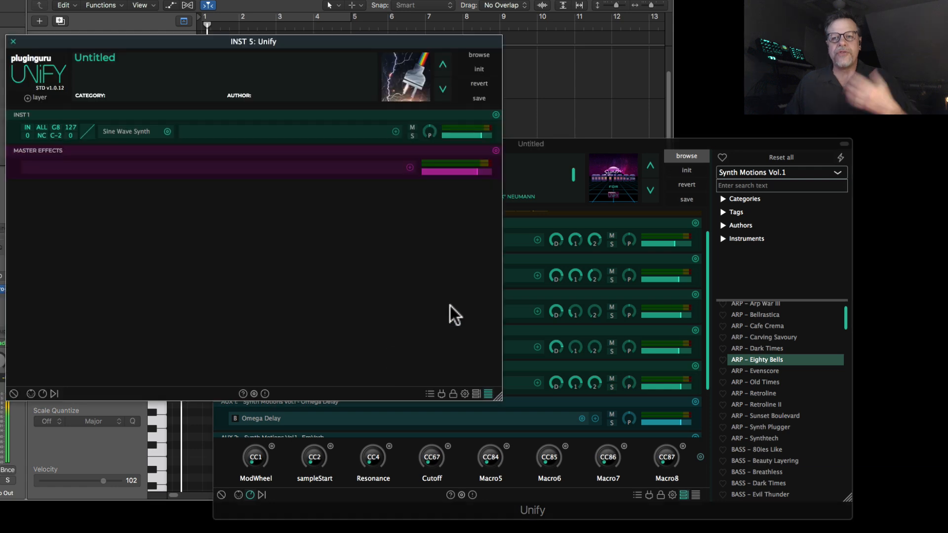
pyautogui.click(479, 54)
pyautogui.click(552, 72)
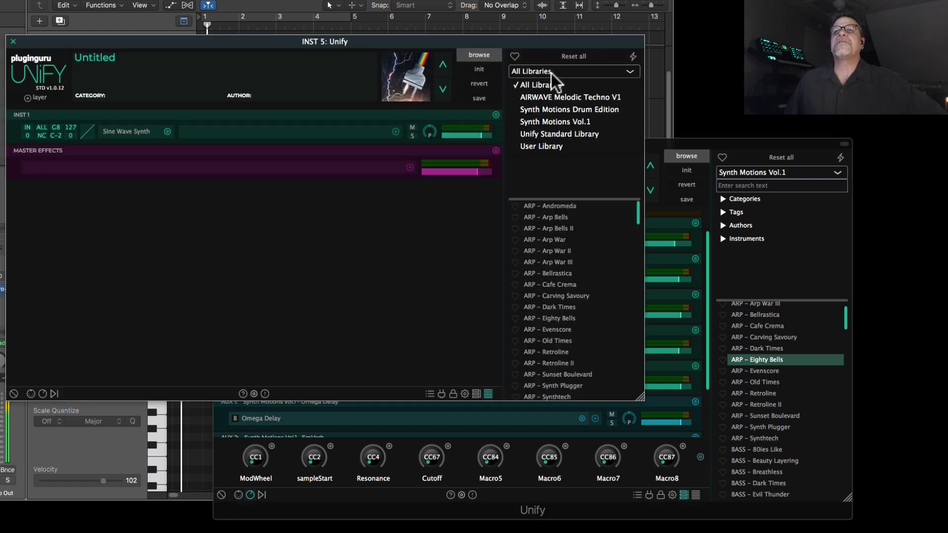
pyautogui.click(566, 110)
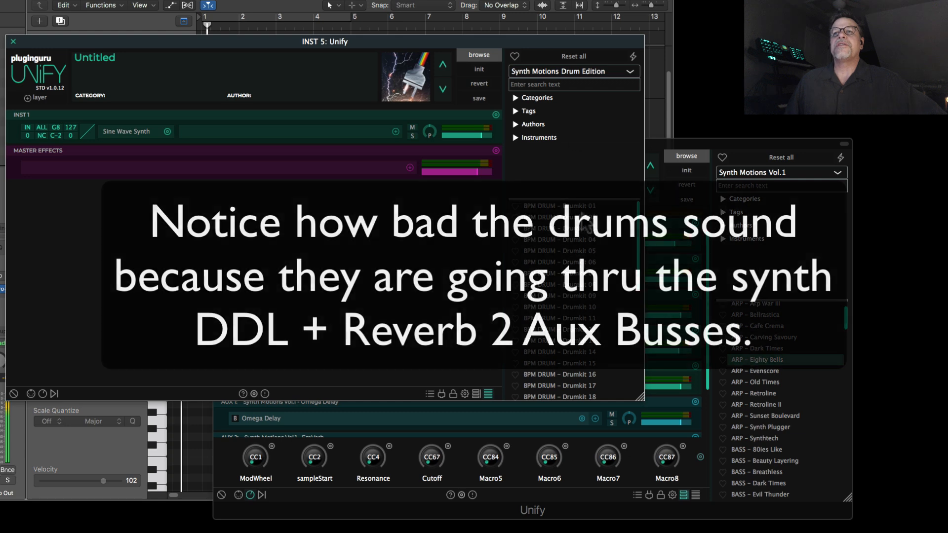
pyautogui.click(569, 239)
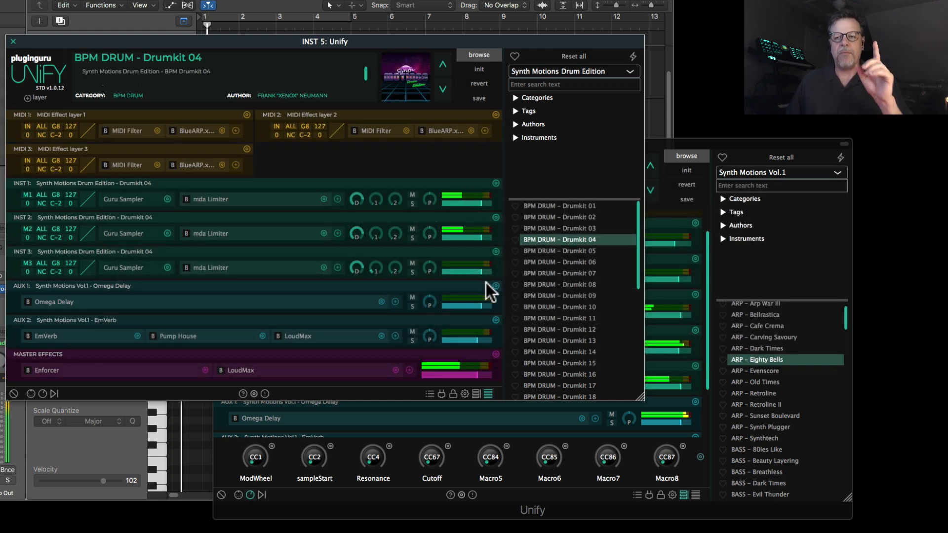
# - Turn the INST 5 layer's aux sends down to minimum and load BPM DRUM - Drumkit 05 in its nested Unify instance
pyautogui.click(572, 498)
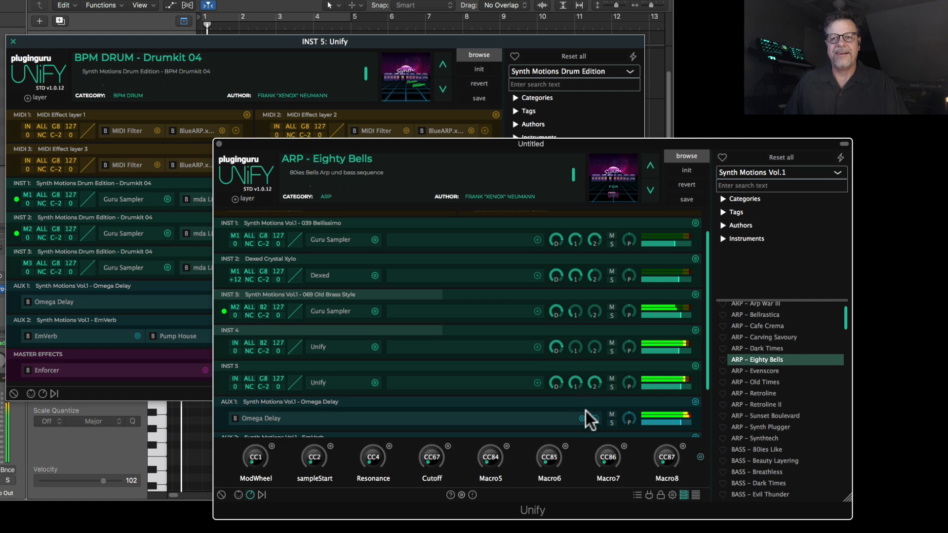
pyautogui.moveTo(595, 385); pyautogui.dragTo(592, 405)
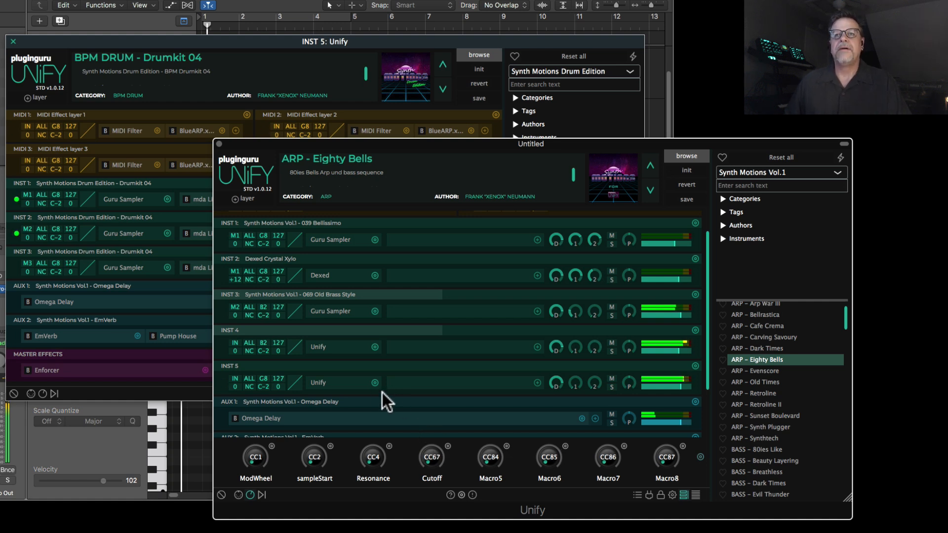
pyautogui.click(327, 382)
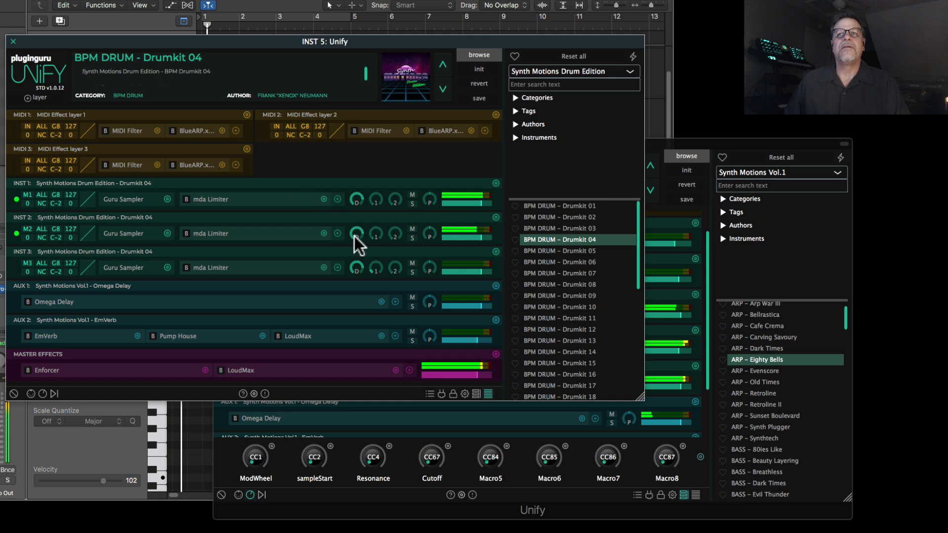
pyautogui.click(576, 251)
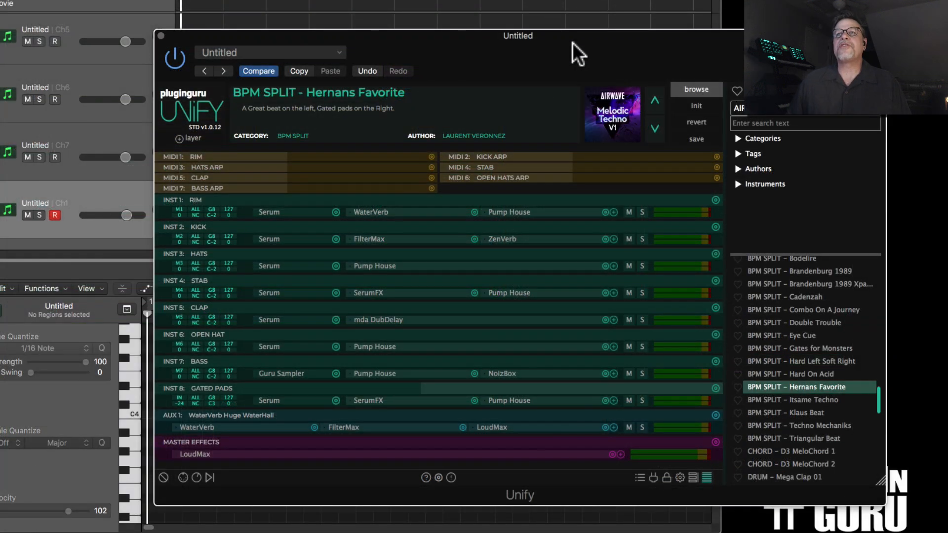
# - Move and enlarge the BPM SPLIT - Hernans Favorite Unify window, expand its layer rows, and show the MIDI layers in full
pyautogui.moveTo(572, 43); pyautogui.dragTo(425, 16)
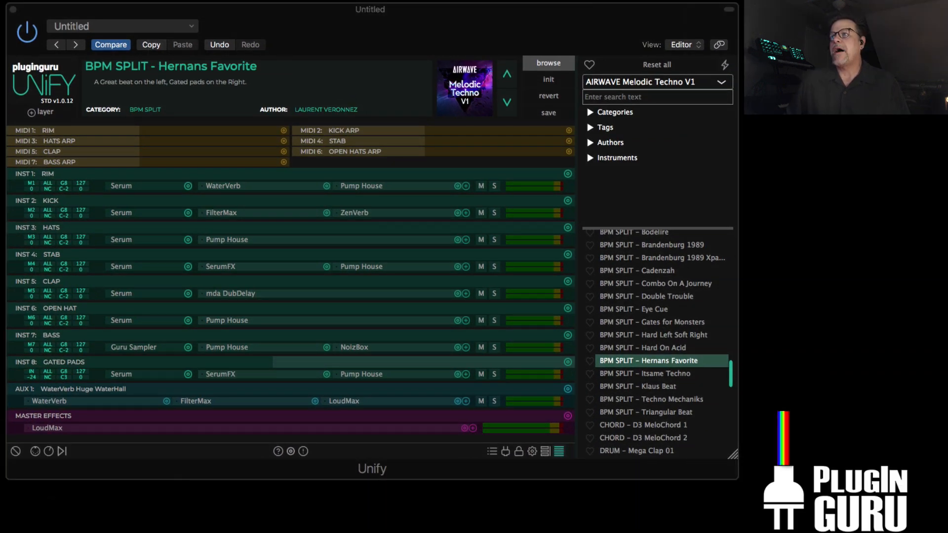
pyautogui.click(545, 451)
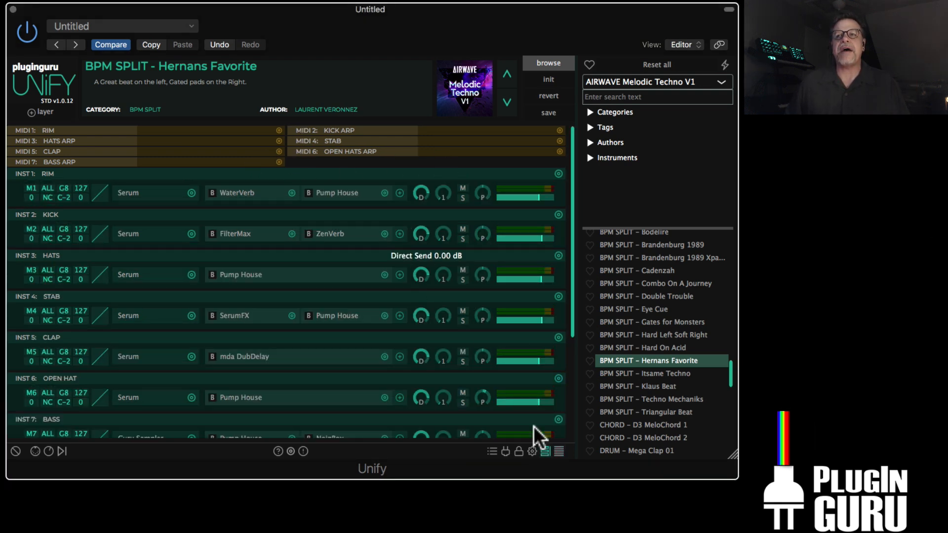
pyautogui.moveTo(732, 453); pyautogui.dragTo(735, 513)
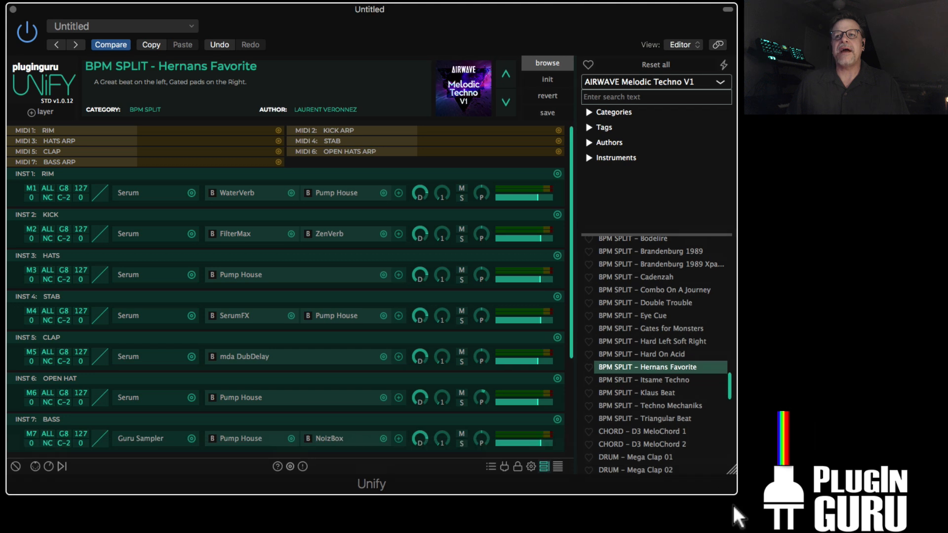
pyautogui.click(43, 110)
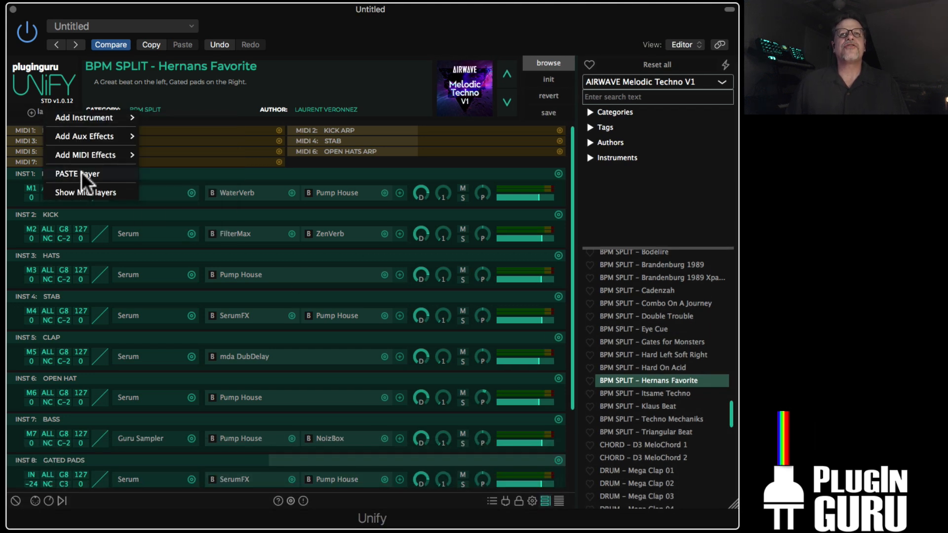
pyautogui.click(81, 192)
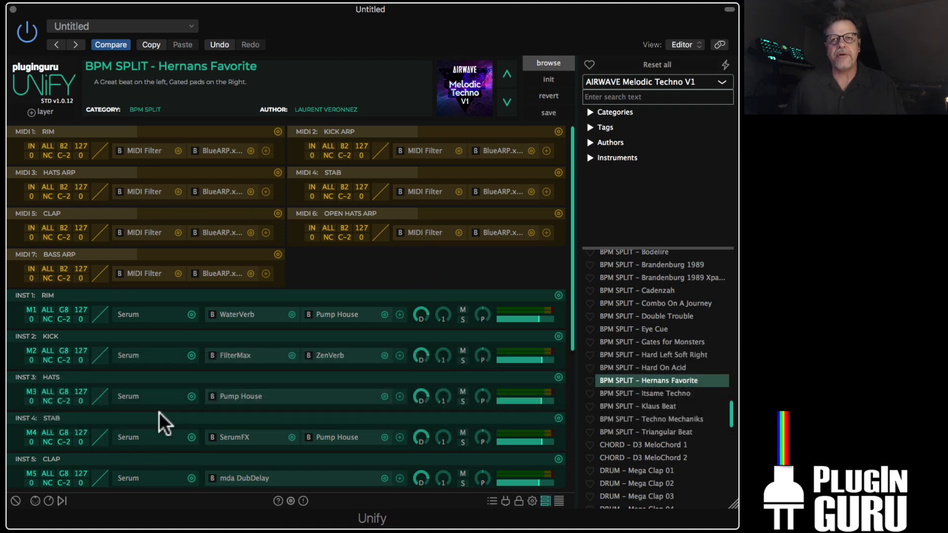
# - Look through the playing layers, show the on-screen keyboard and the macro knobs, and turn up the FILL IN/HPF and Filtered Dirt macros
pyautogui.scroll(-2, 160, 390)
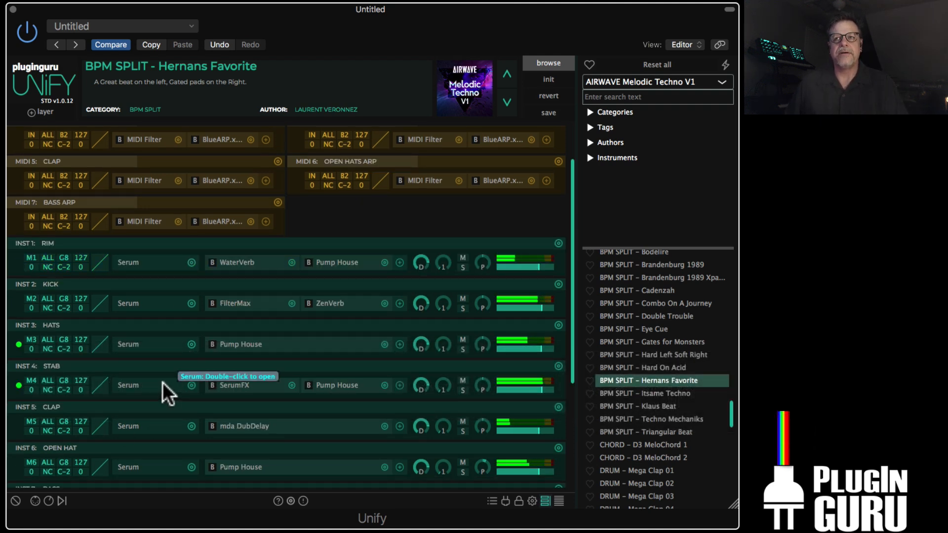
pyautogui.scroll(-2, 162, 381)
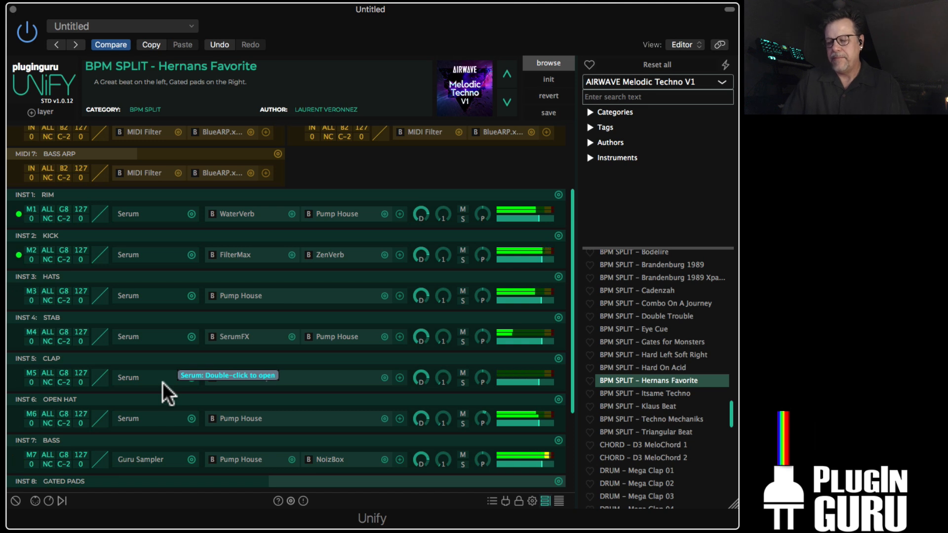
pyautogui.click(35, 501)
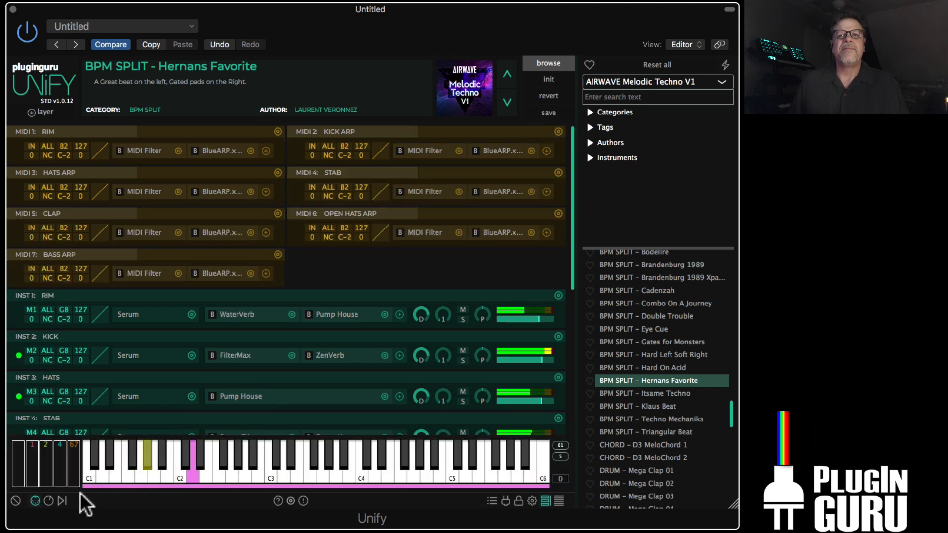
pyautogui.click(48, 500)
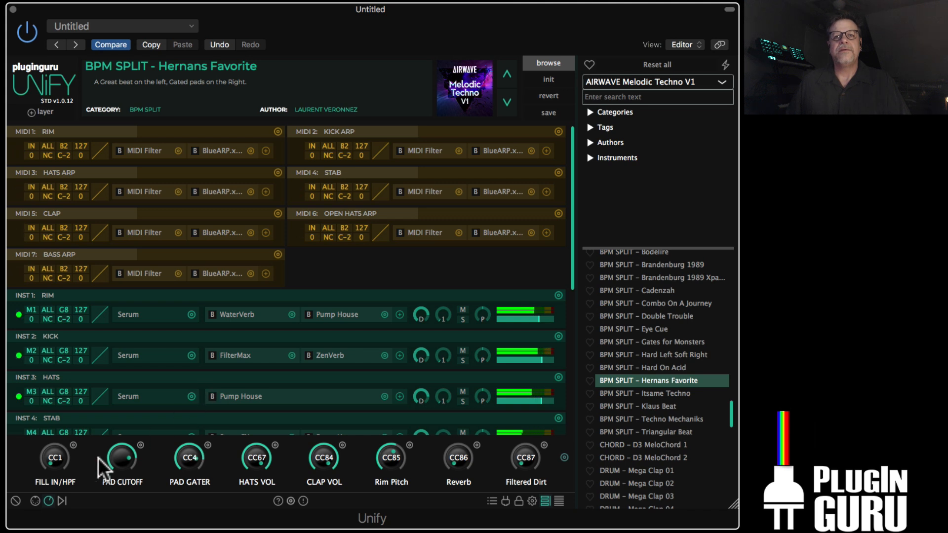
pyautogui.moveTo(64, 440); pyautogui.dragTo(92, 357)
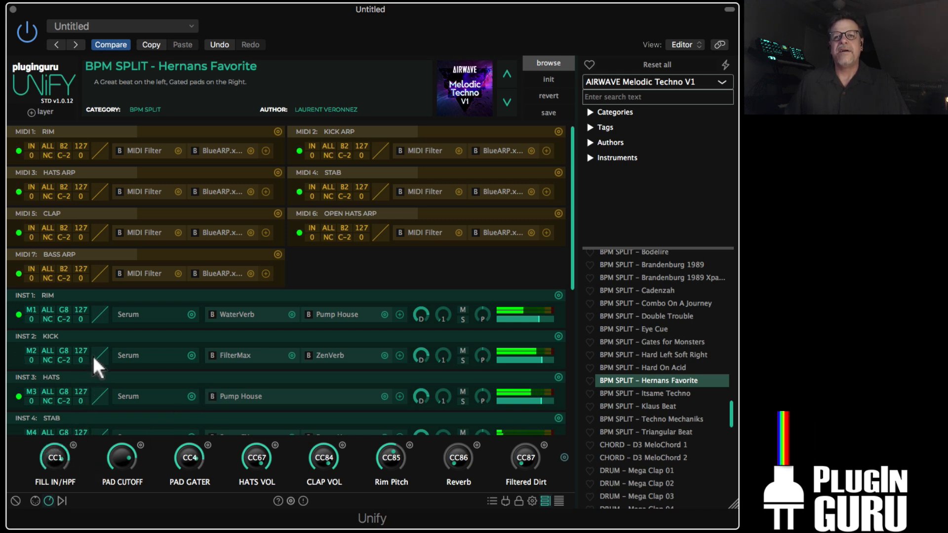
pyautogui.moveTo(528, 456); pyautogui.dragTo(535, 372)
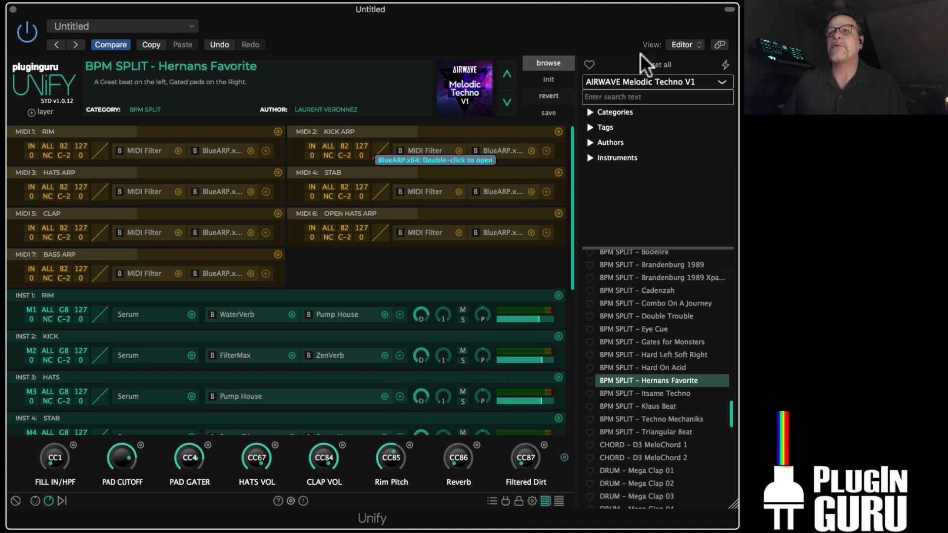
# - Switch the patch browser to the User Library and audition BPM SPLIT - Hernans JAM Mahn and BPM SPLIT - Skippy RetroWave 1
pyautogui.click(641, 82)
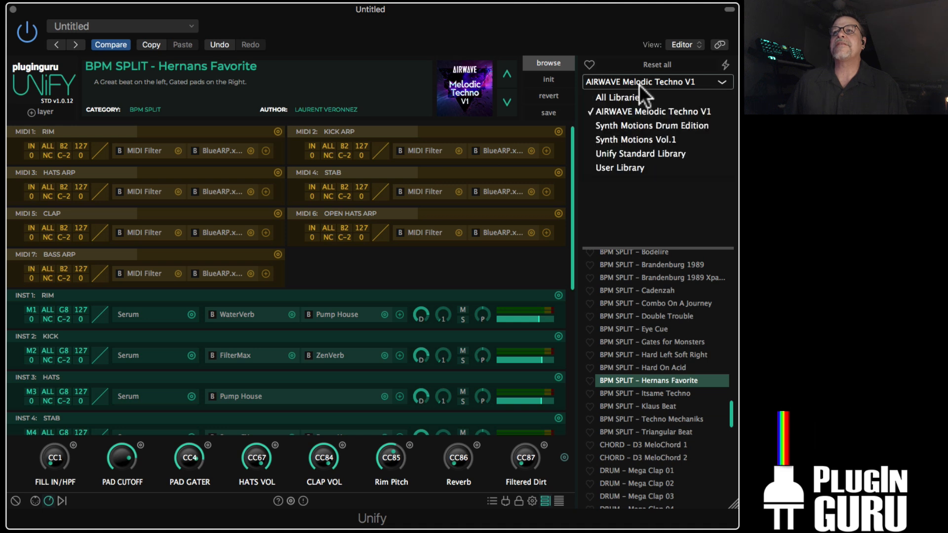
pyautogui.click(639, 167)
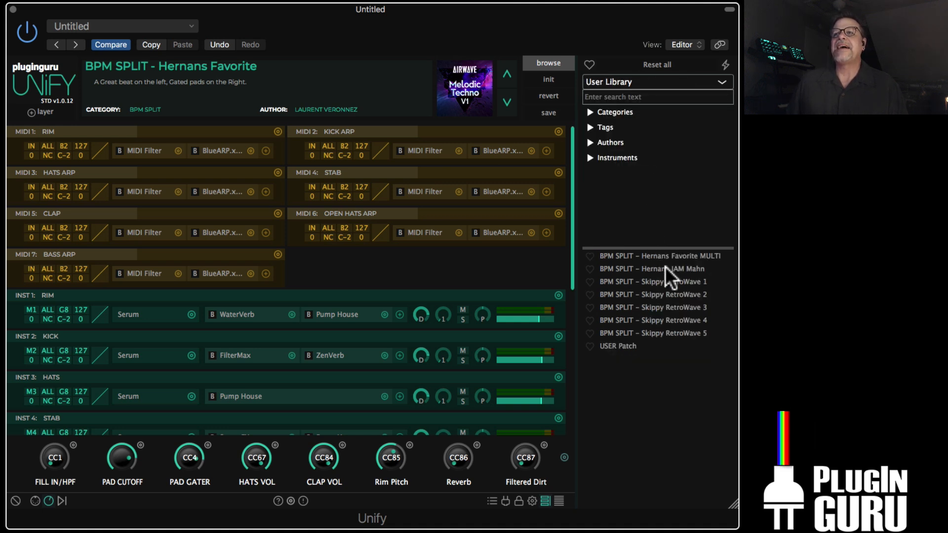
pyautogui.click(680, 267)
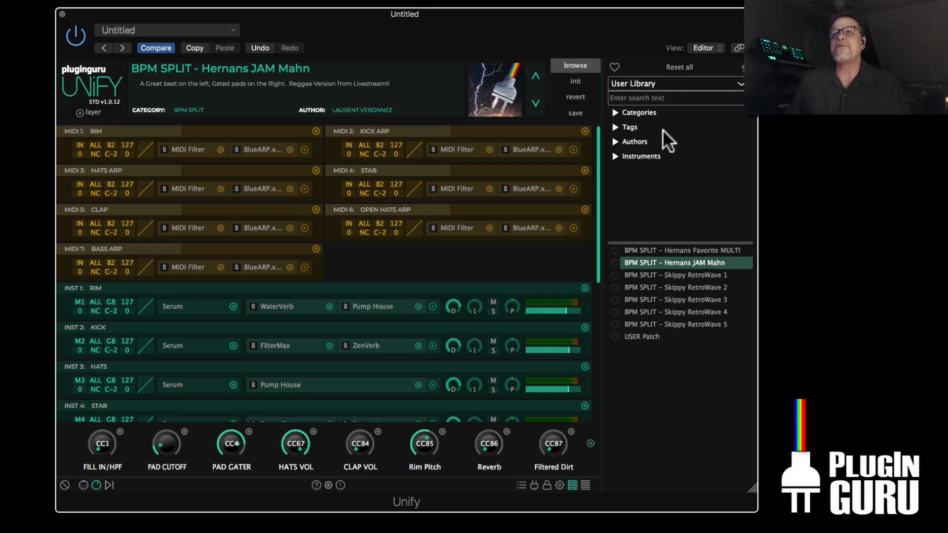
pyautogui.click(650, 85)
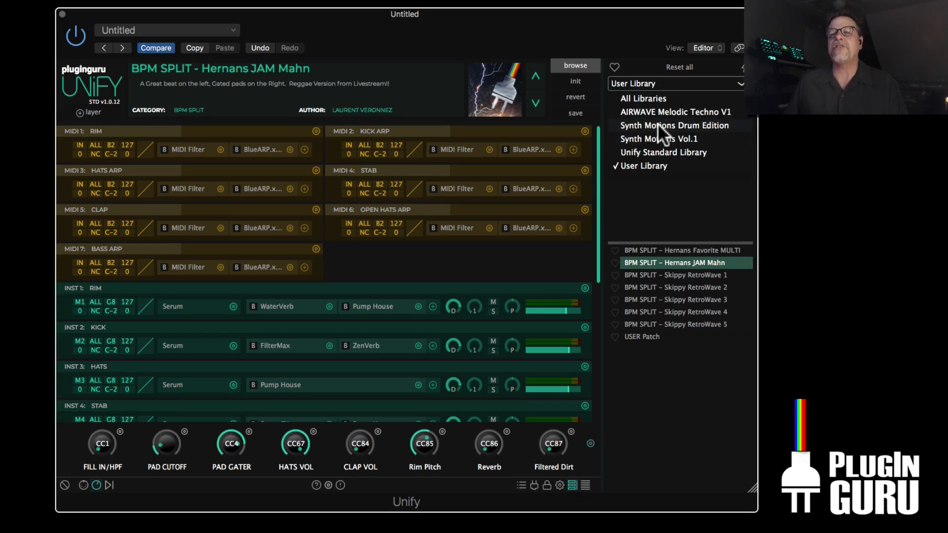
pyautogui.click(669, 274)
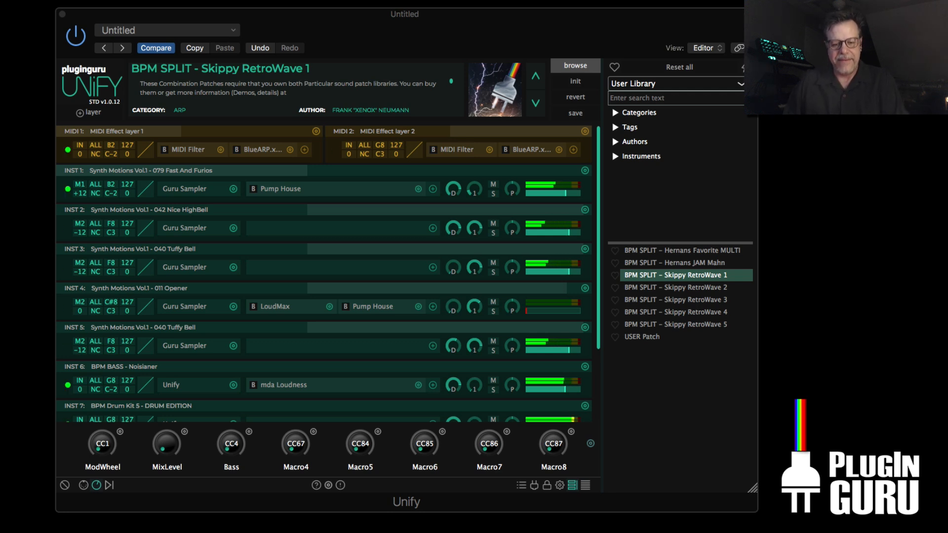
# - Audition the BPM SPLIT - Skippy RetroWave 2 and BPM SPLIT - Skippy RetroWave 3 patches from the User Library
pyautogui.click(681, 288)
pyautogui.press('Down')
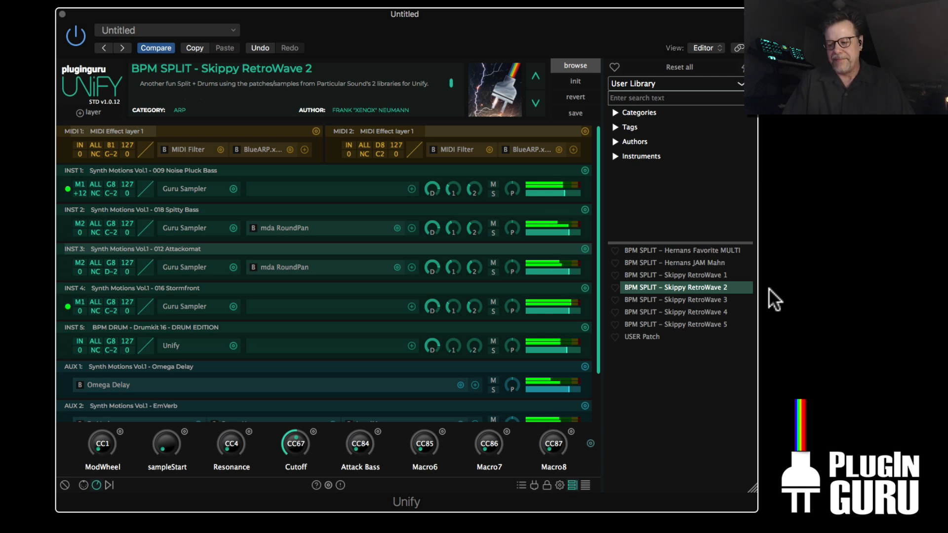
pyautogui.click(717, 299)
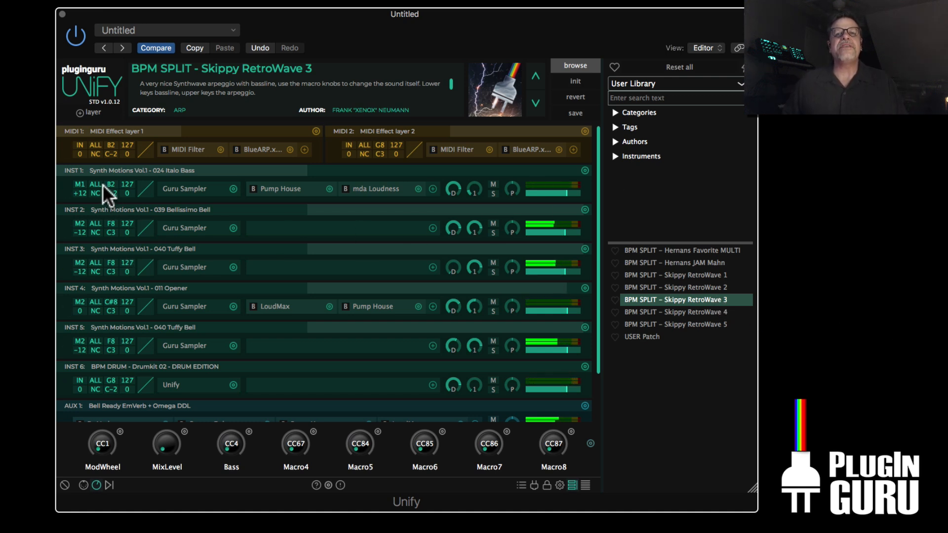
# - Bypass BlueARP in both MIDI layers, and mute the INST 6 drum layer while playing the sounds before unmuting it
pyautogui.click(238, 149)
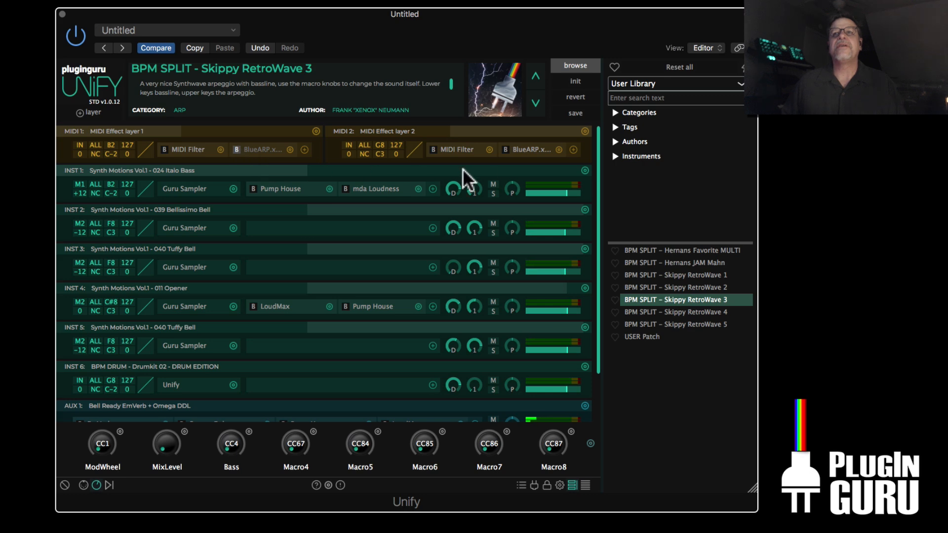
pyautogui.scroll(-3, 510, 359)
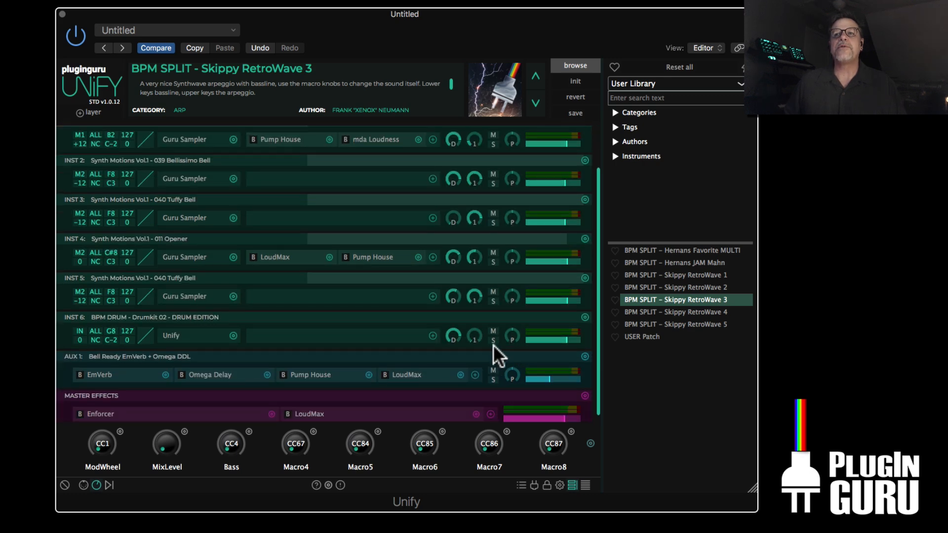
pyautogui.click(493, 331)
pyautogui.scroll(3, 383, 328)
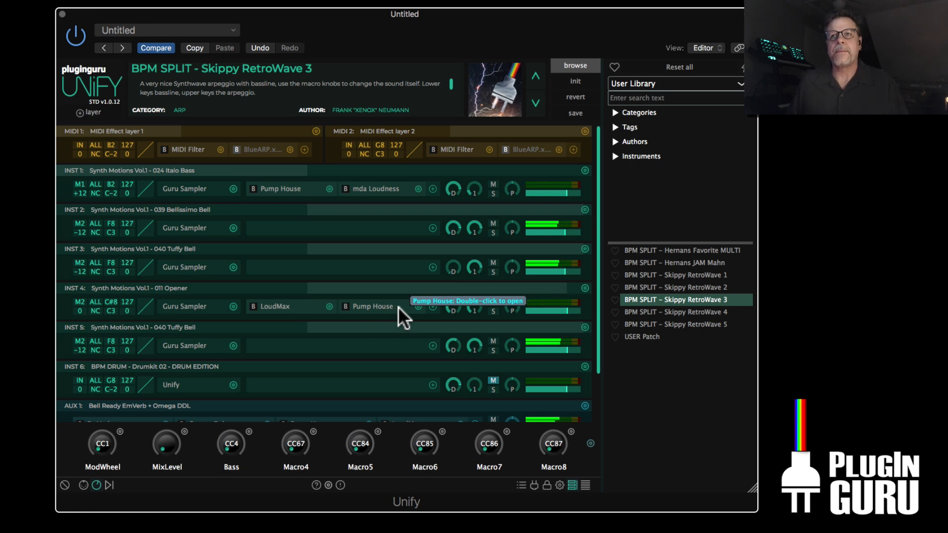
pyautogui.click(491, 380)
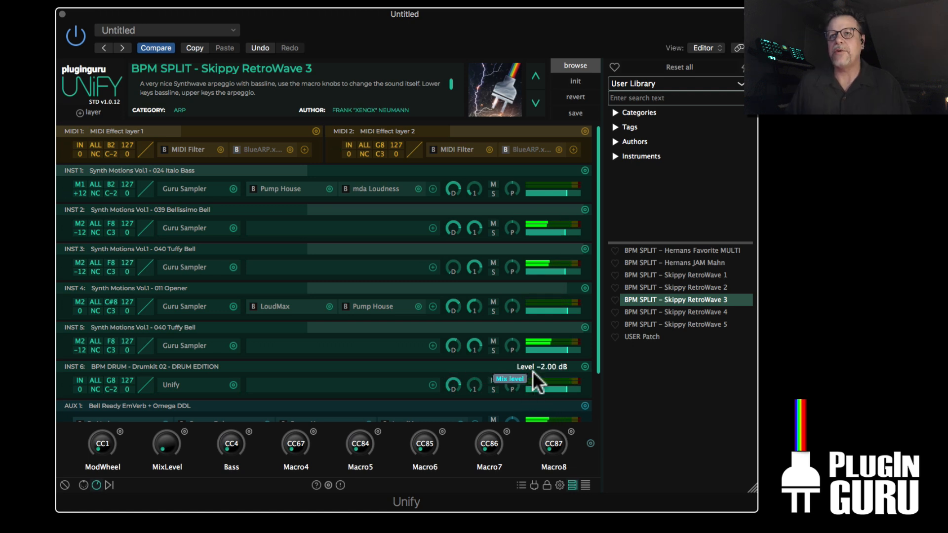
# - Load BPM SPLIT - Skippy RetroWave 4 and bypass BlueARP in its MIDI 1 layer and inside the nested INST 3 bass instance
pyautogui.click(677, 311)
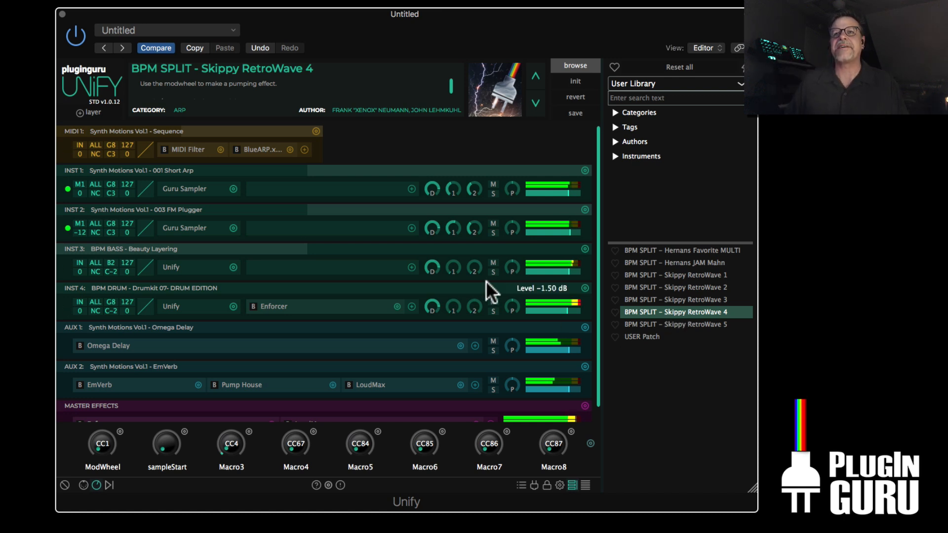
pyautogui.click(236, 149)
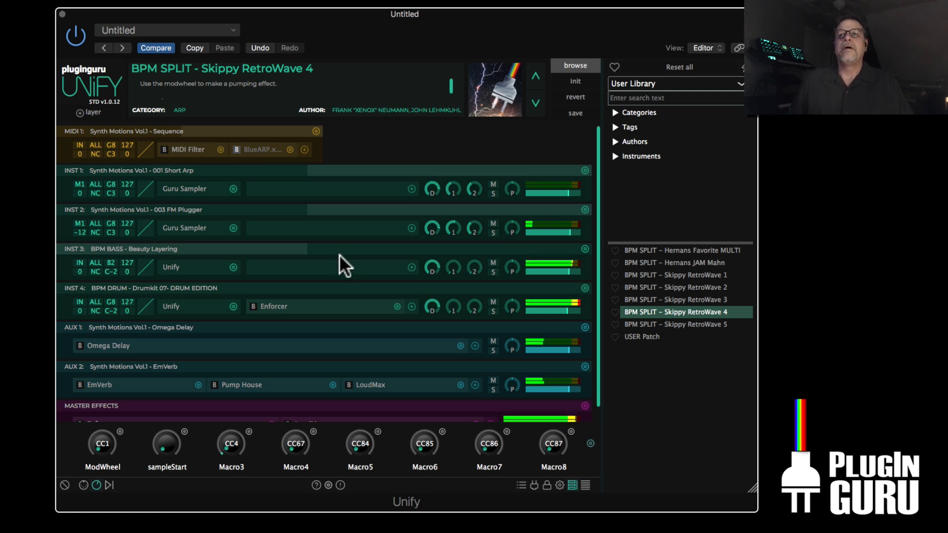
pyautogui.click(168, 267)
pyautogui.click(189, 111)
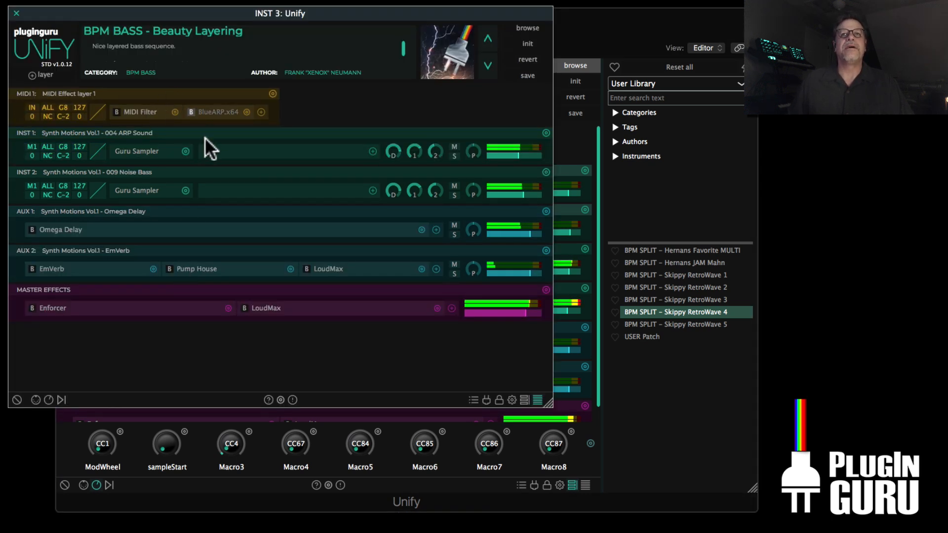
pyautogui.click(17, 14)
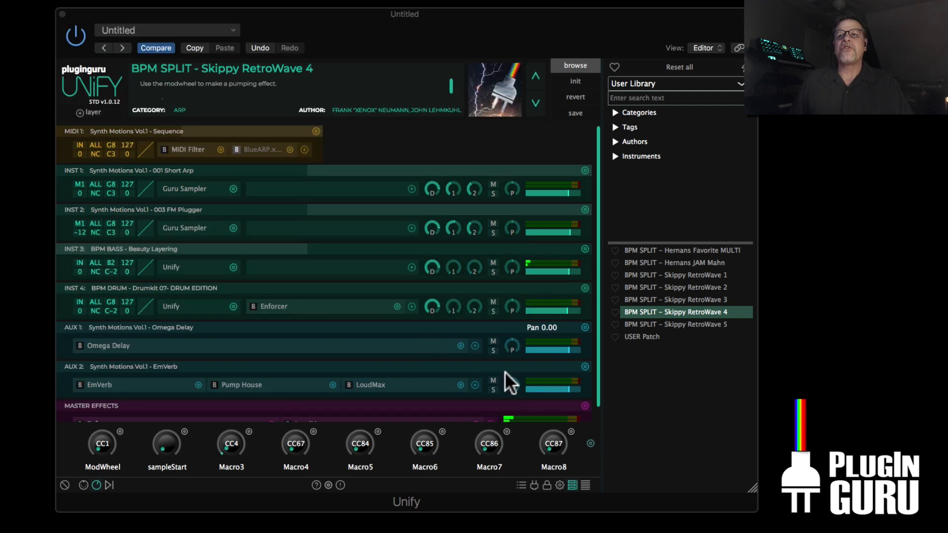
# - Expand the layer rows of the nested INST 4 drum instance and bypass BlueARP in all five of its MIDI layers
pyautogui.click(176, 305)
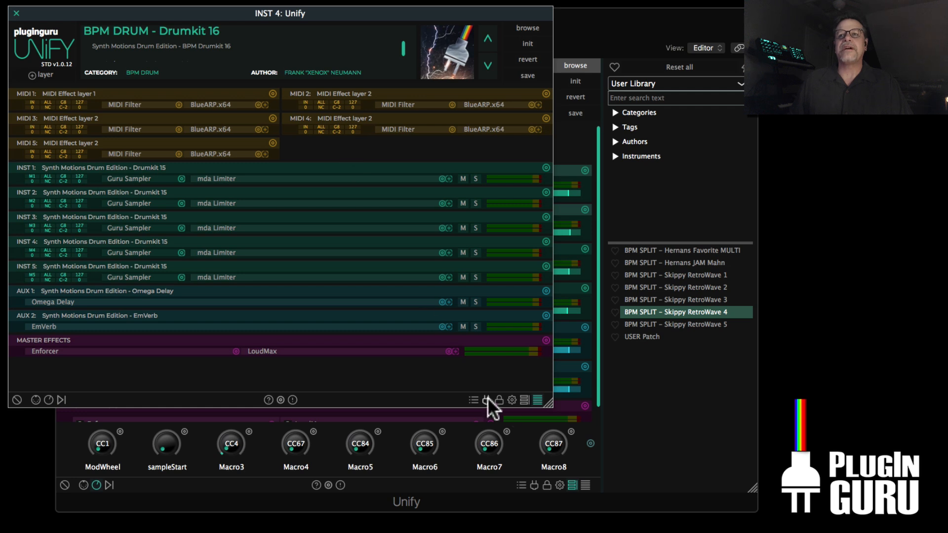
pyautogui.click(523, 399)
pyautogui.click(457, 112)
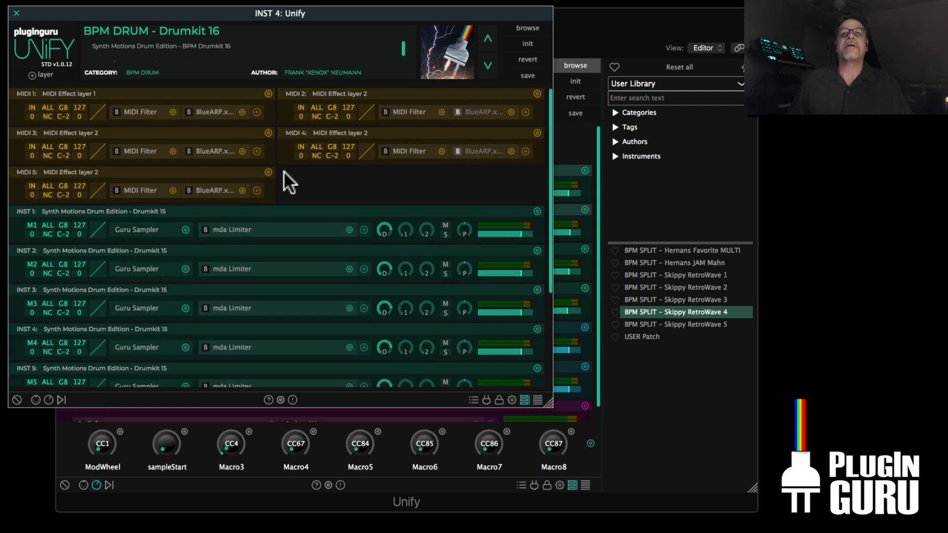
pyautogui.click(188, 112)
pyautogui.click(188, 151)
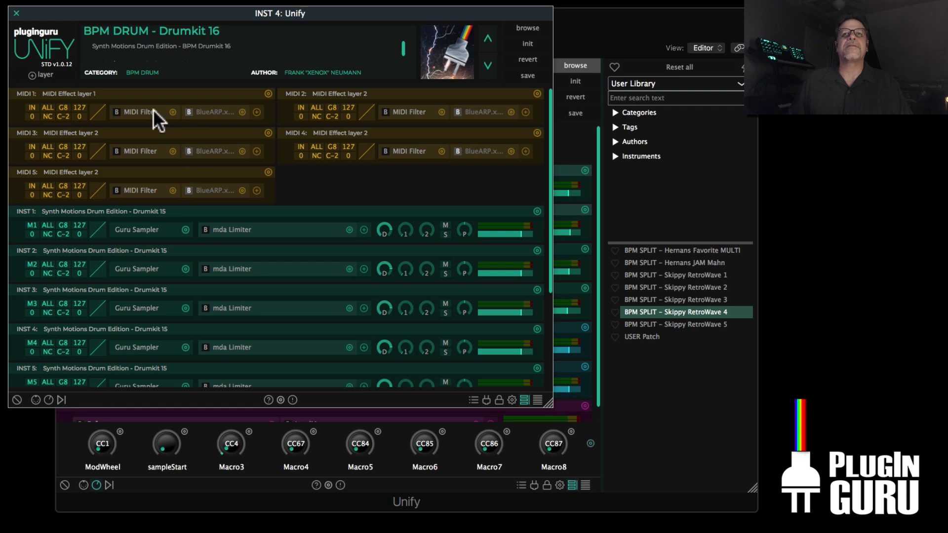
pyautogui.click(16, 13)
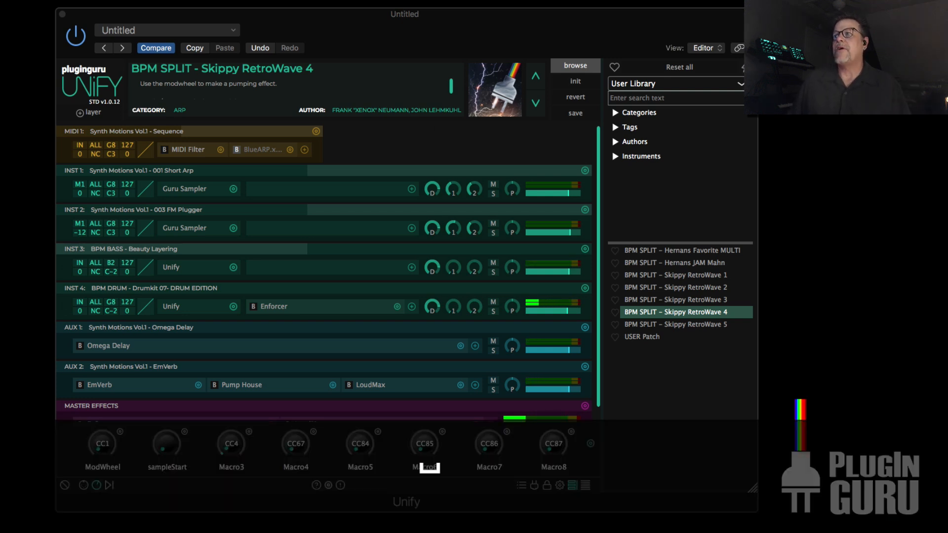
# - Set the MIDI channel of both the INST 1 Short Arp and INST 2 FM Plugger layers to Ch1
pyautogui.click(95, 184)
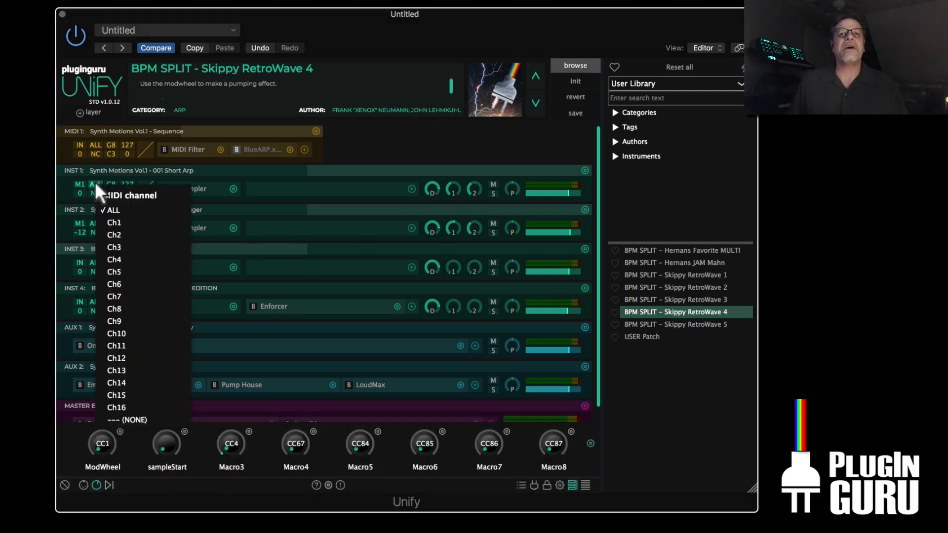
pyautogui.click(119, 217)
pyautogui.click(93, 224)
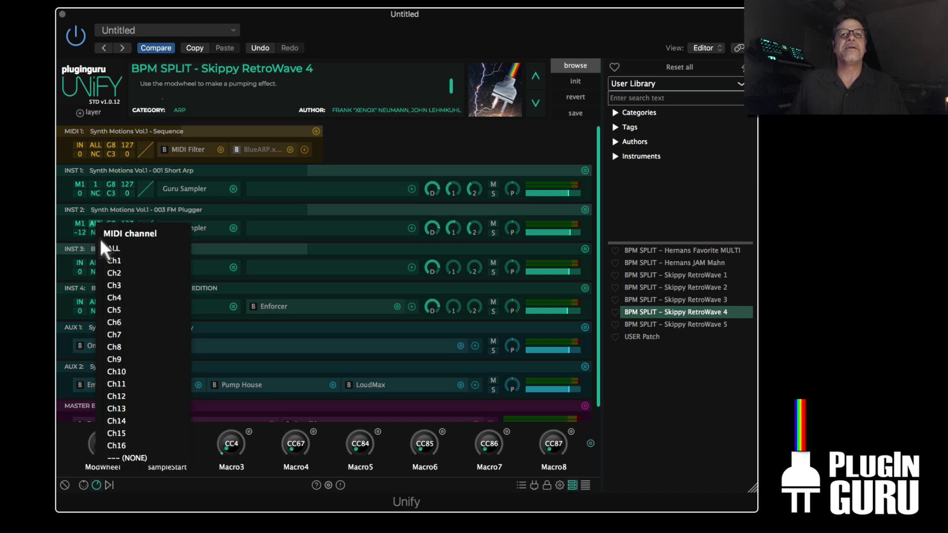
pyautogui.click(110, 270)
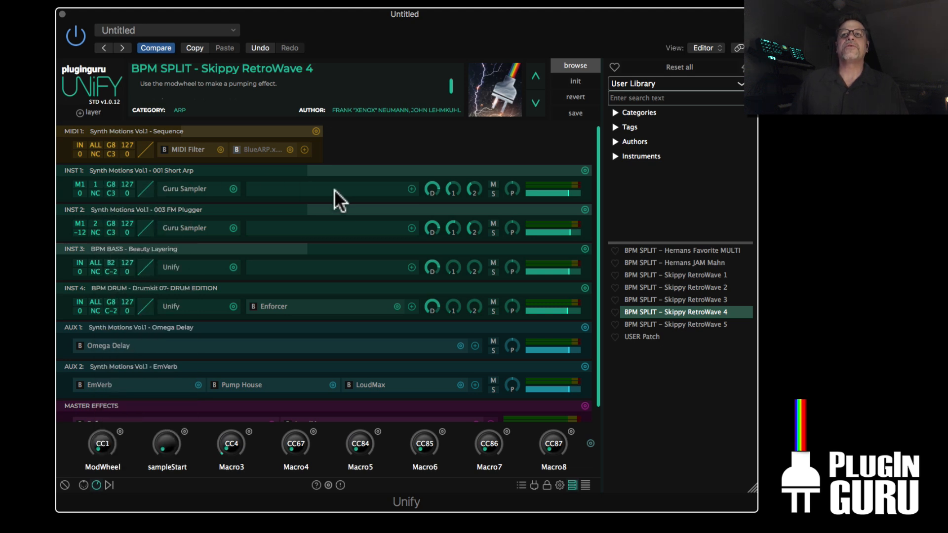
pyautogui.click(95, 222)
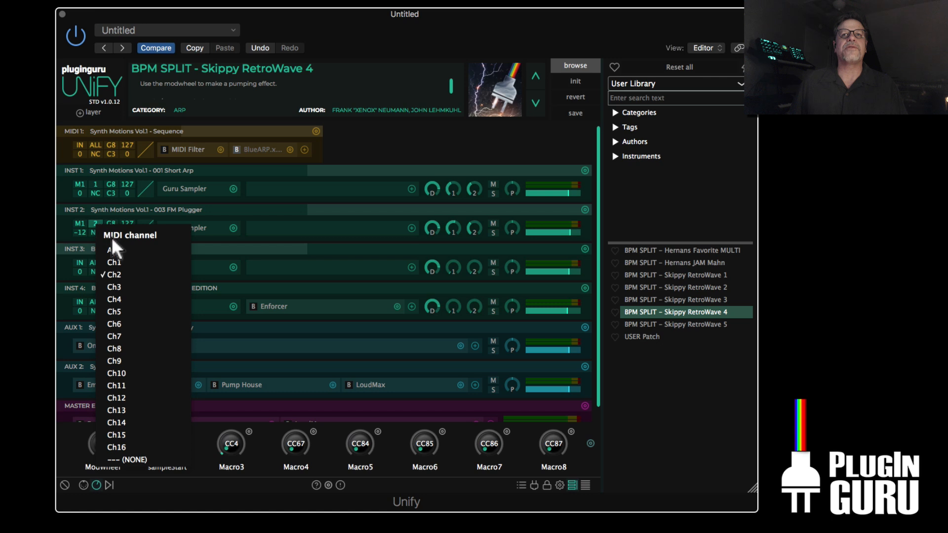
pyautogui.click(118, 261)
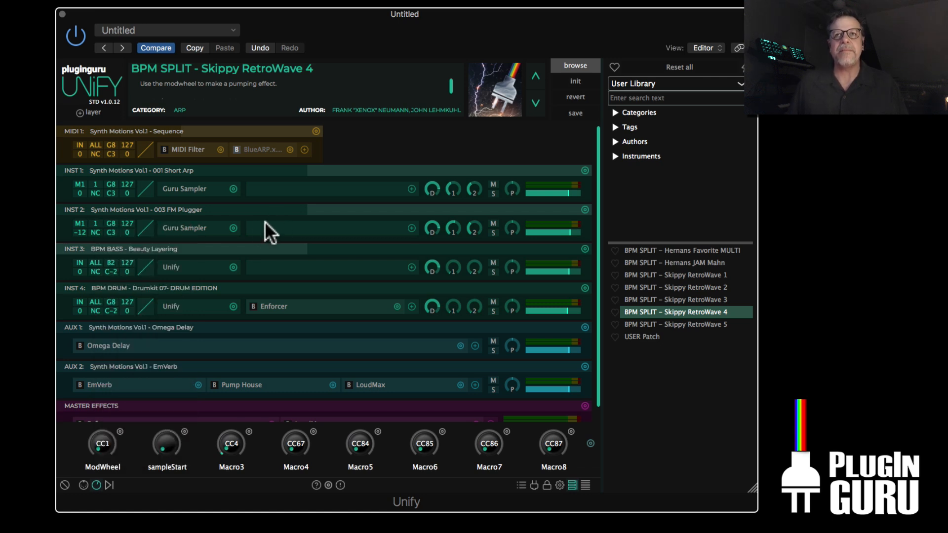
# - Set the INST 3 bass layer's MIDI channel to Ch2, and try Ch3 on the INST 4 drum layer before returning it to ALL
pyautogui.click(94, 262)
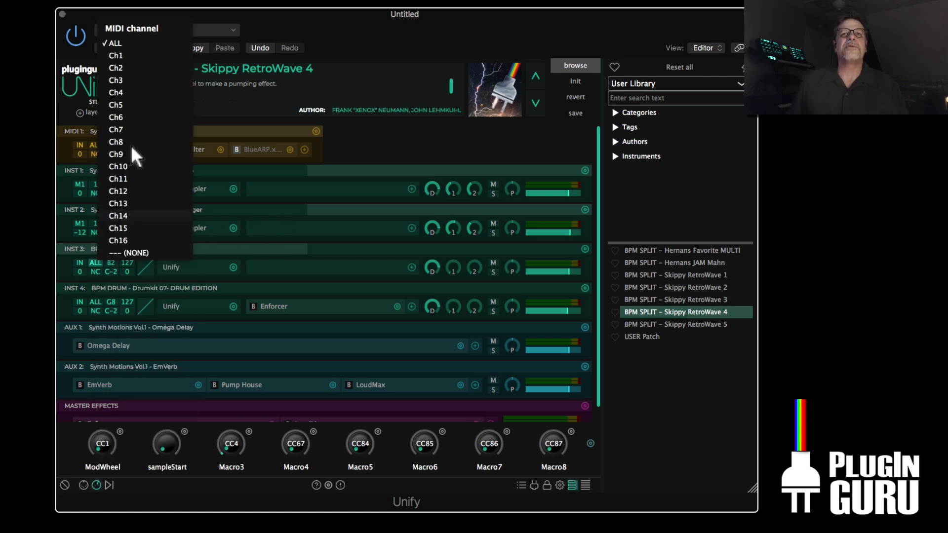
pyautogui.click(131, 69)
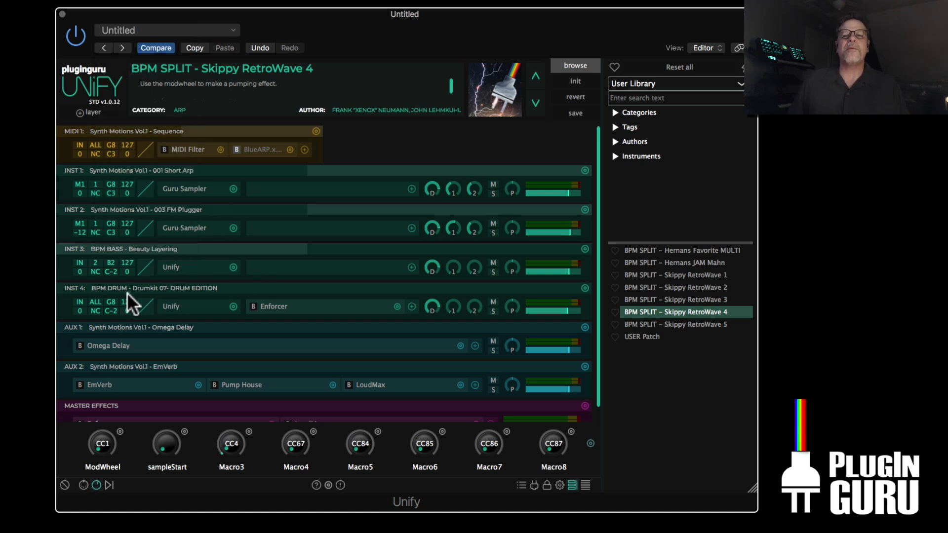
pyautogui.click(95, 302)
pyautogui.click(142, 121)
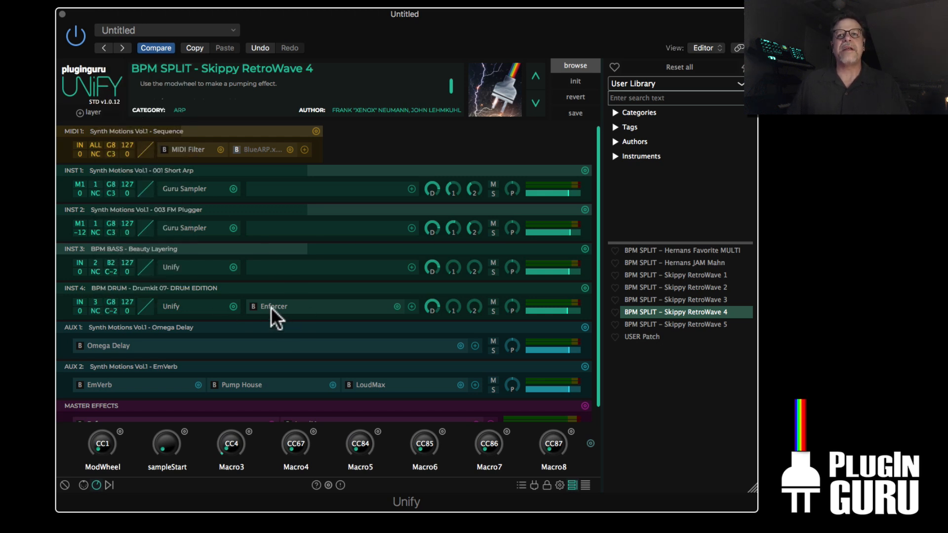
pyautogui.click(92, 301)
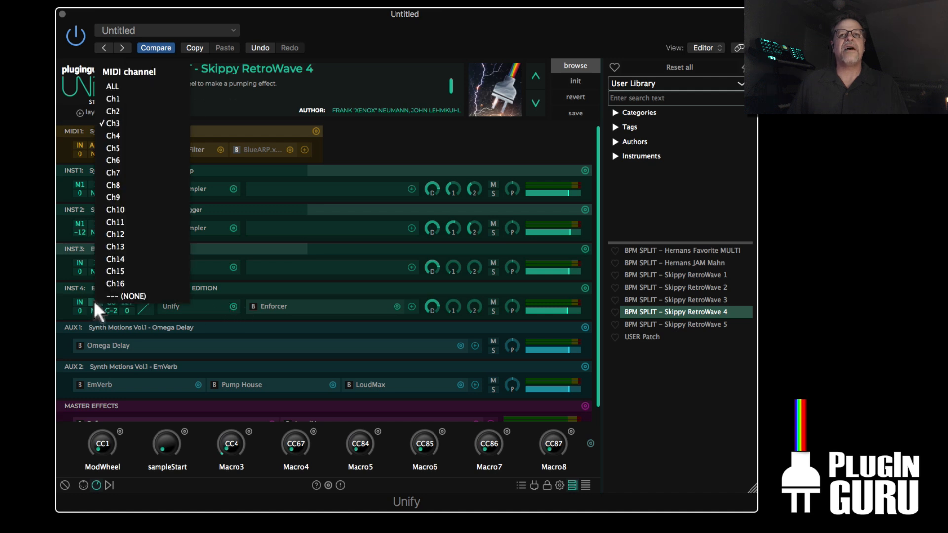
pyautogui.click(135, 84)
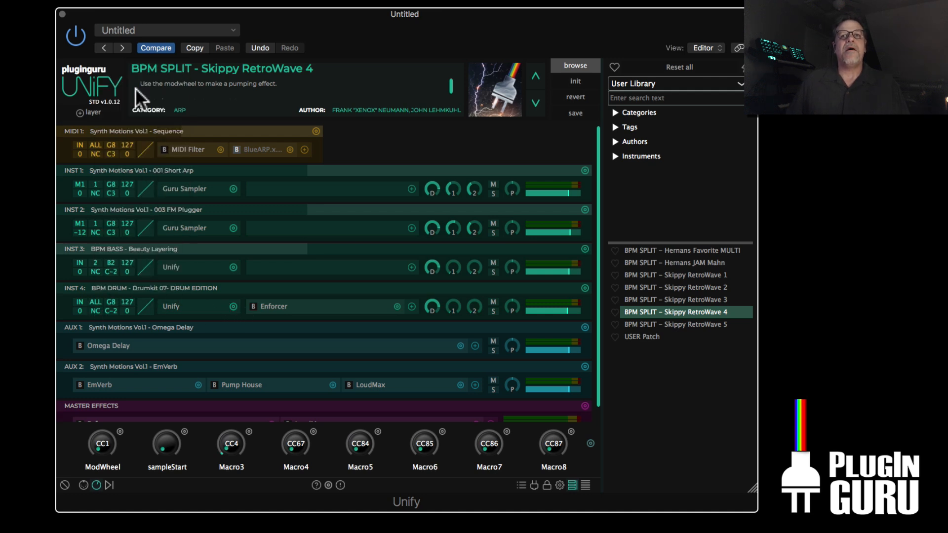
# - Assign the nested INST 4 drum instance's layers INST 1 through INST 5 to MIDI channels Ch3, Ch4, Ch5, Ch6 and Ch7, and close it
pyautogui.click(185, 304)
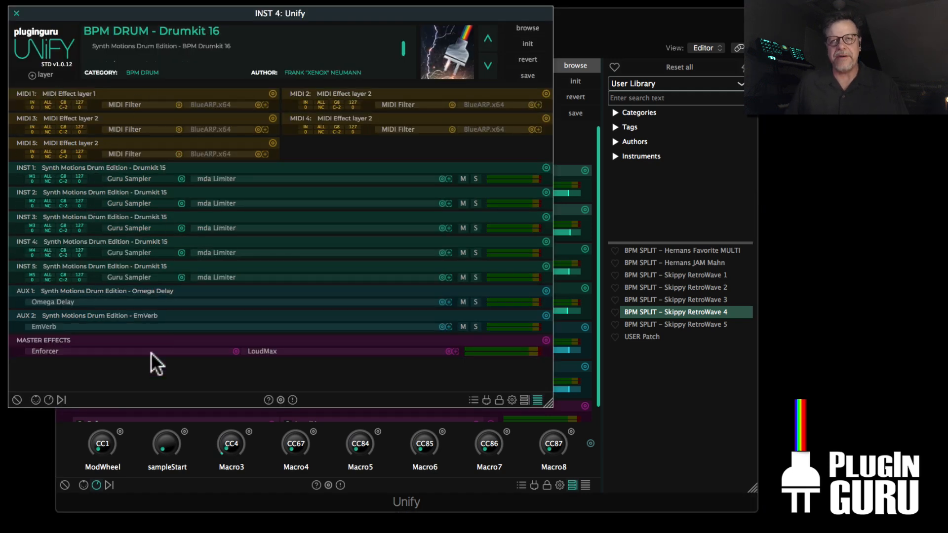
pyautogui.click(47, 178)
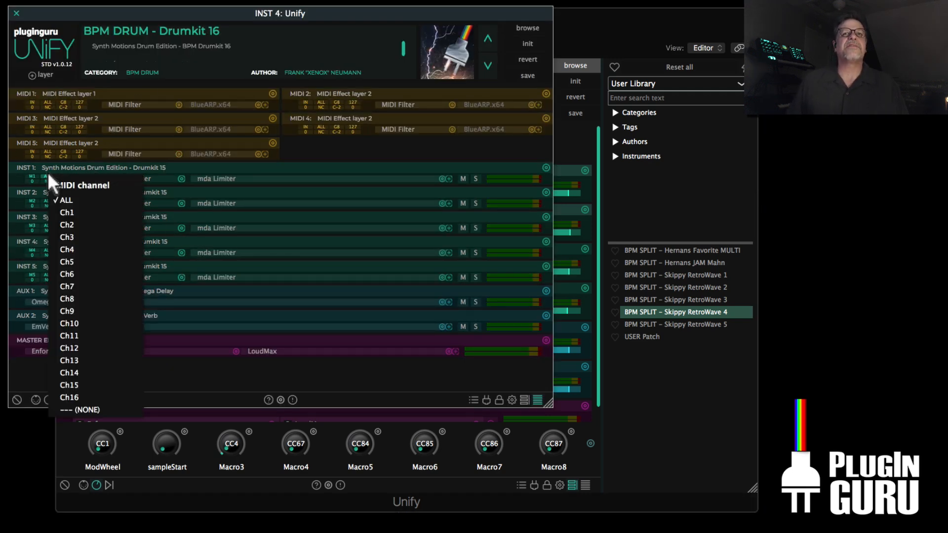
pyautogui.click(89, 232)
pyautogui.click(49, 202)
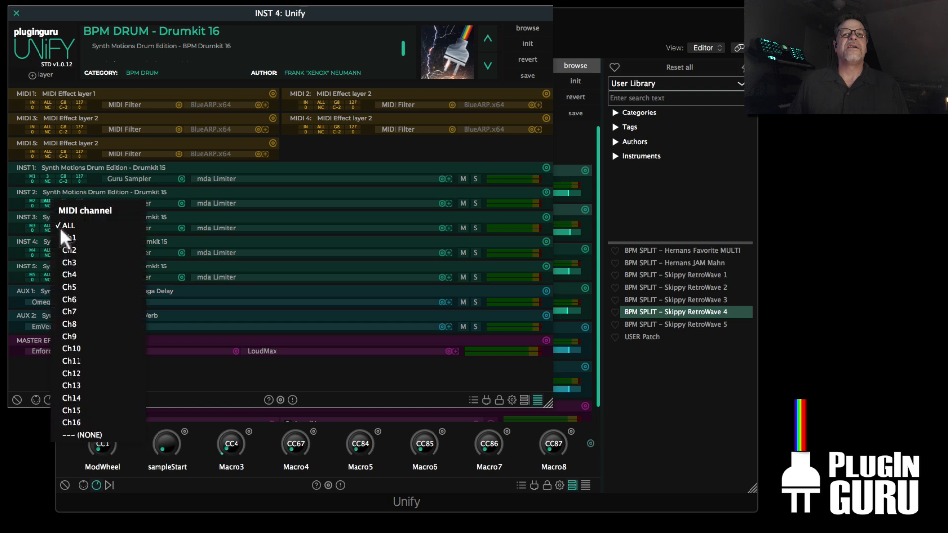
pyautogui.click(79, 272)
pyautogui.click(50, 226)
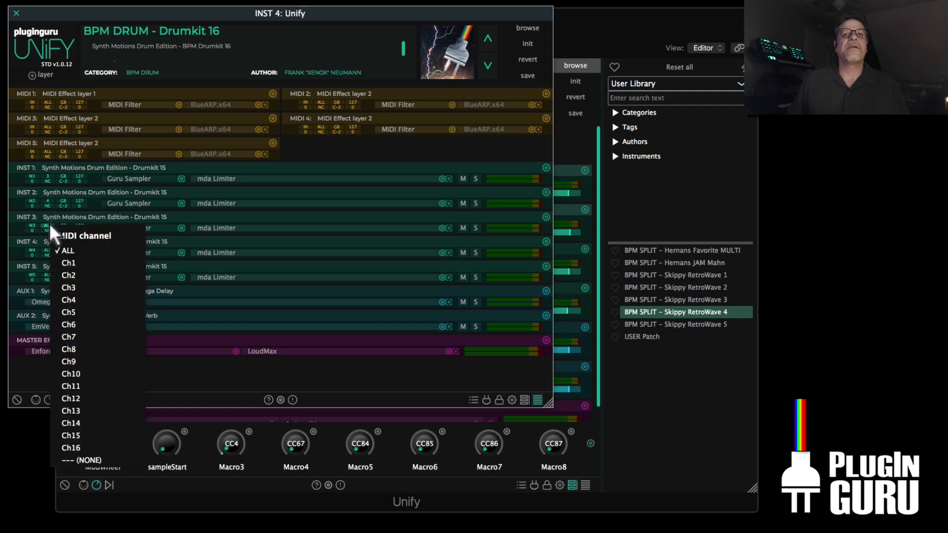
pyautogui.click(86, 312)
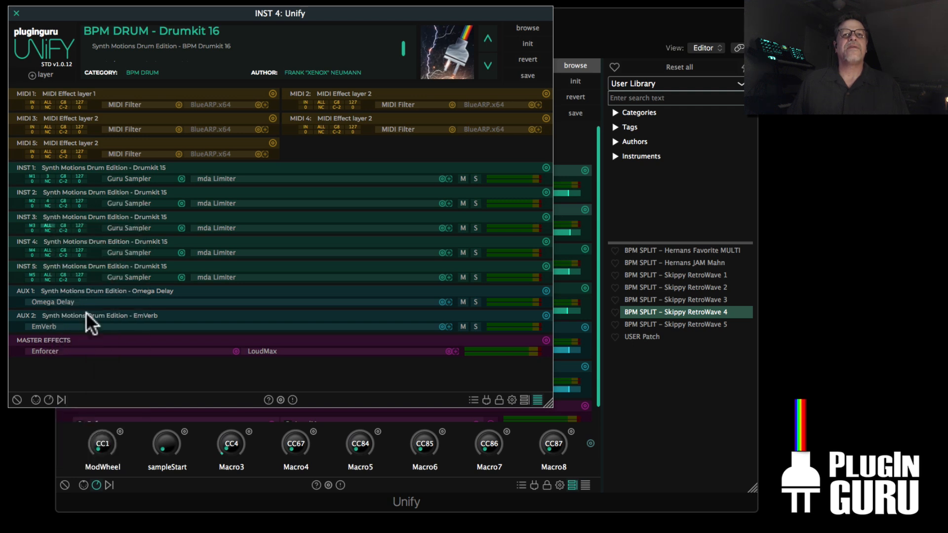
pyautogui.click(52, 246)
pyautogui.click(86, 107)
pyautogui.click(49, 274)
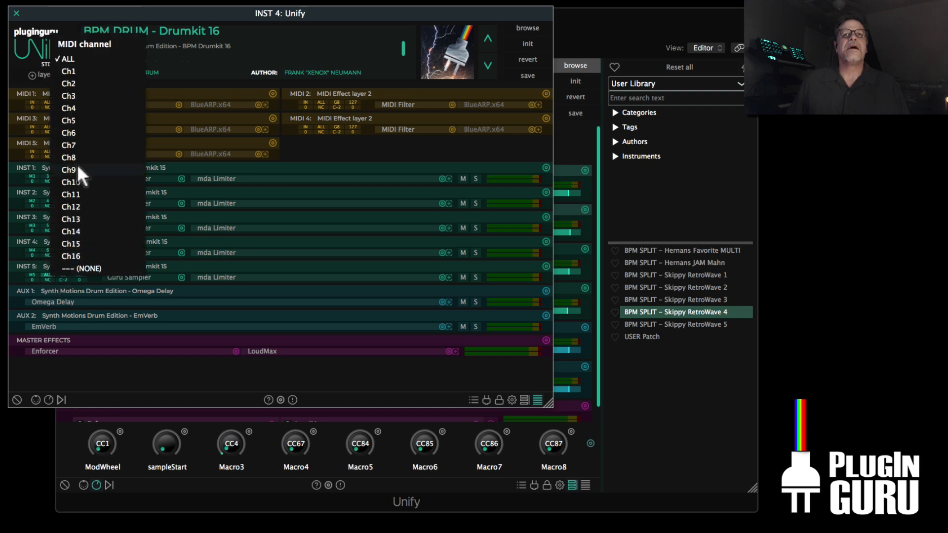
pyautogui.click(79, 146)
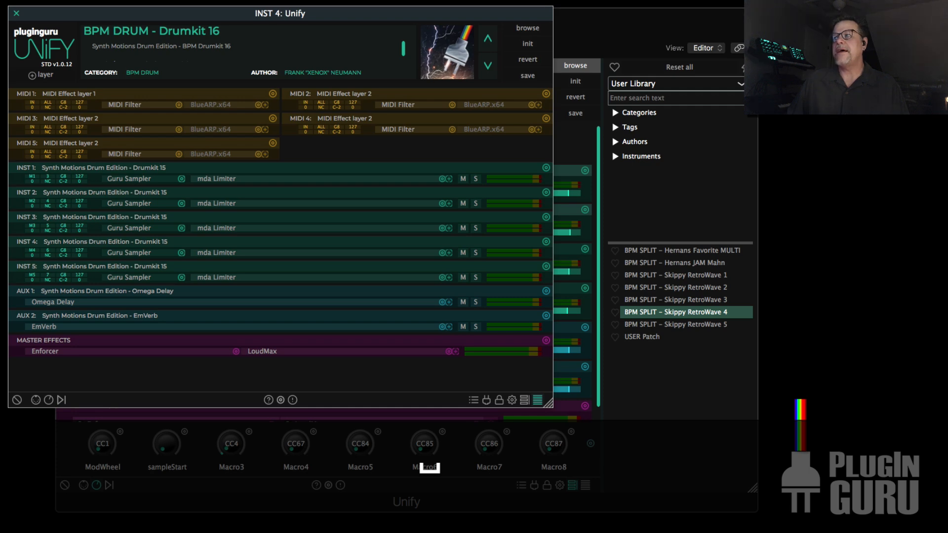
pyautogui.moveTo(257, 7); pyautogui.dragTo(258, 7)
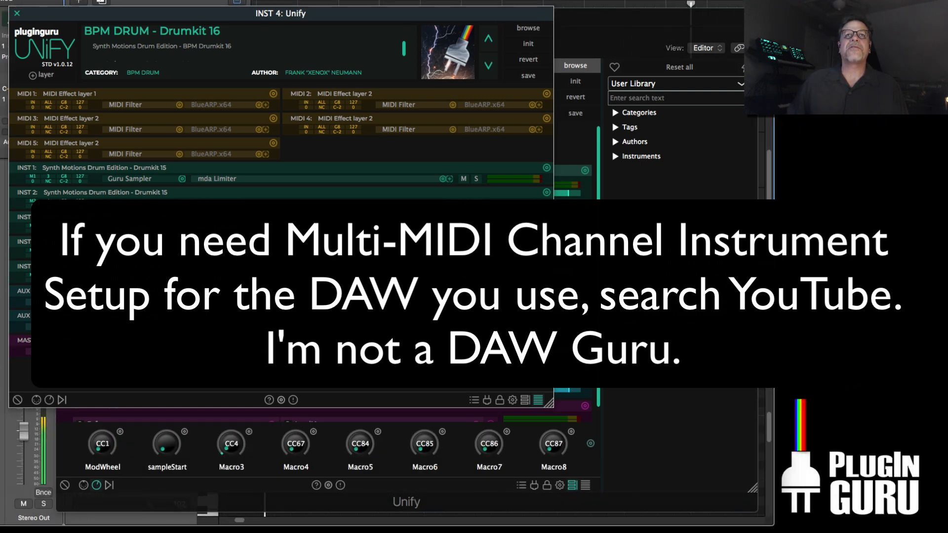
pyautogui.click(17, 14)
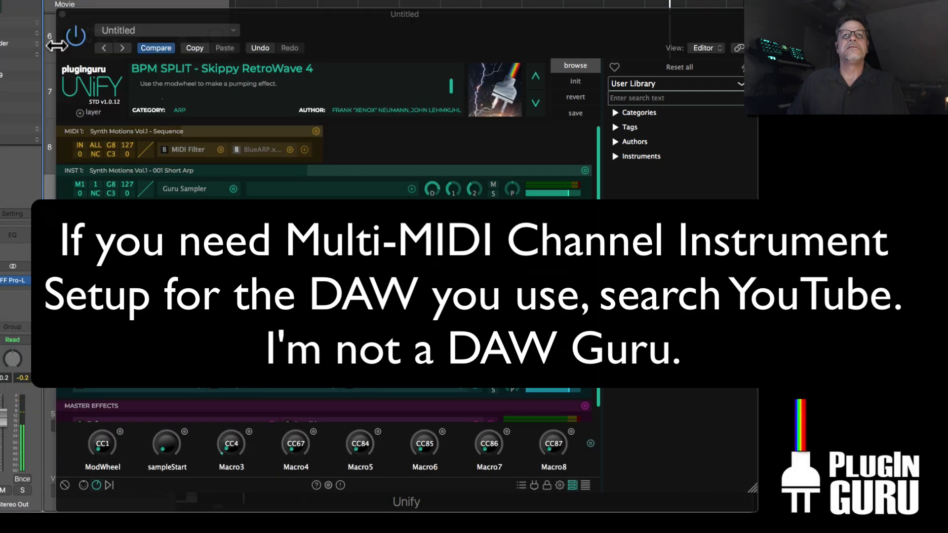
# - Move the Unify window aside and audition tracks 14 up to 9 one by one, from Ch6 to Ch1
pyautogui.moveTo(107, 15); pyautogui.dragTo(947, 16)
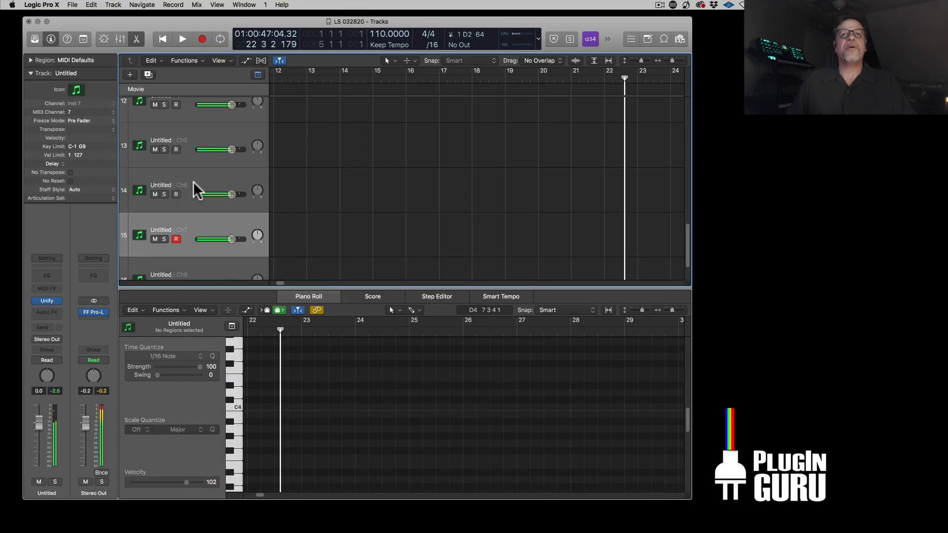
pyautogui.click(196, 189)
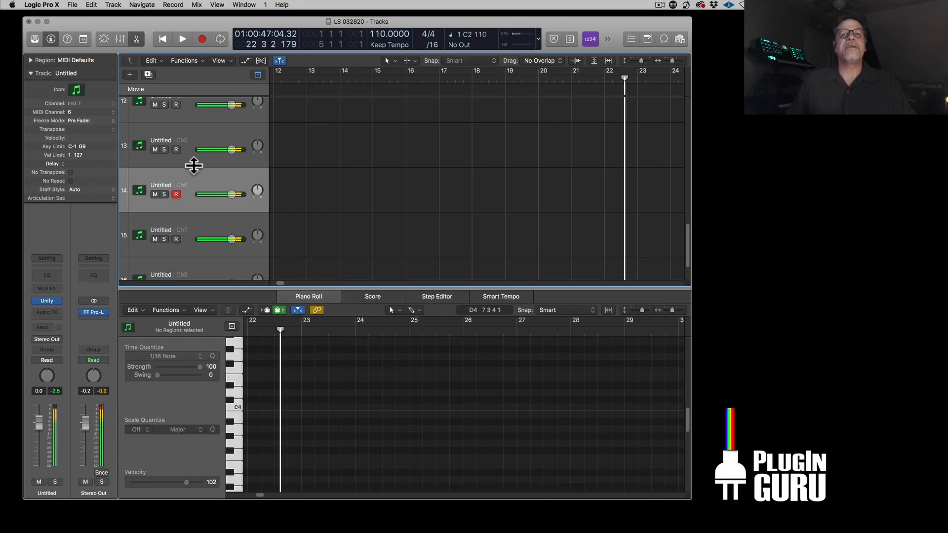
pyautogui.click(197, 143)
pyautogui.scroll(2, 196, 150)
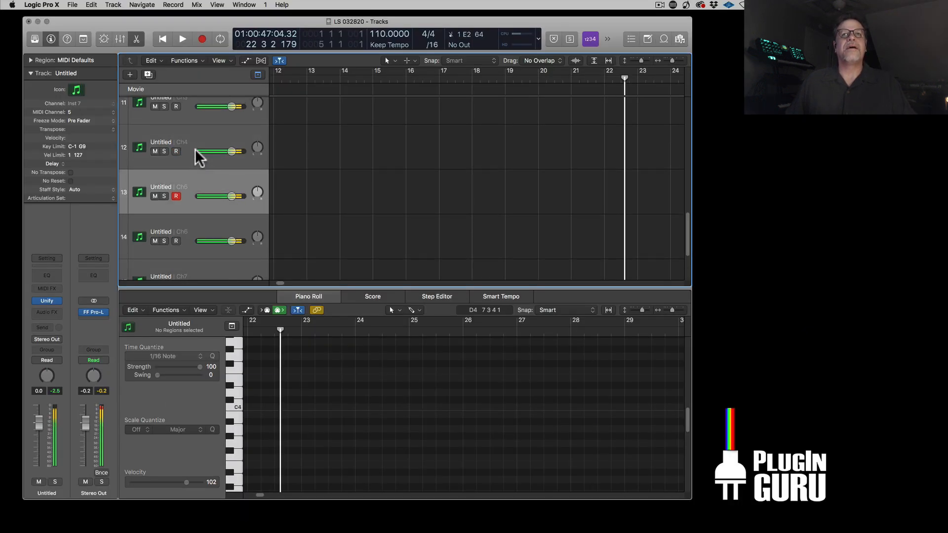
pyautogui.click(196, 143)
pyautogui.scroll(3, 200, 162)
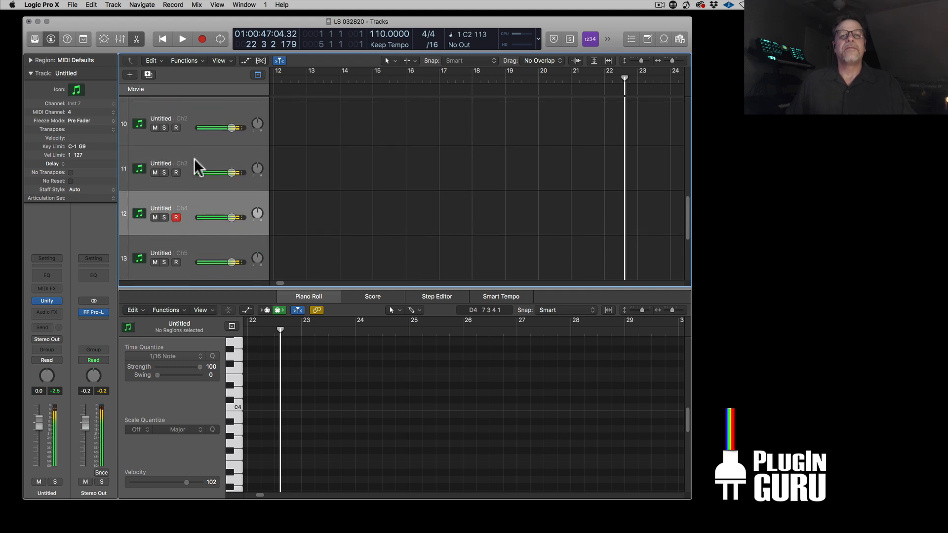
pyautogui.click(197, 168)
pyautogui.scroll(2, 196, 166)
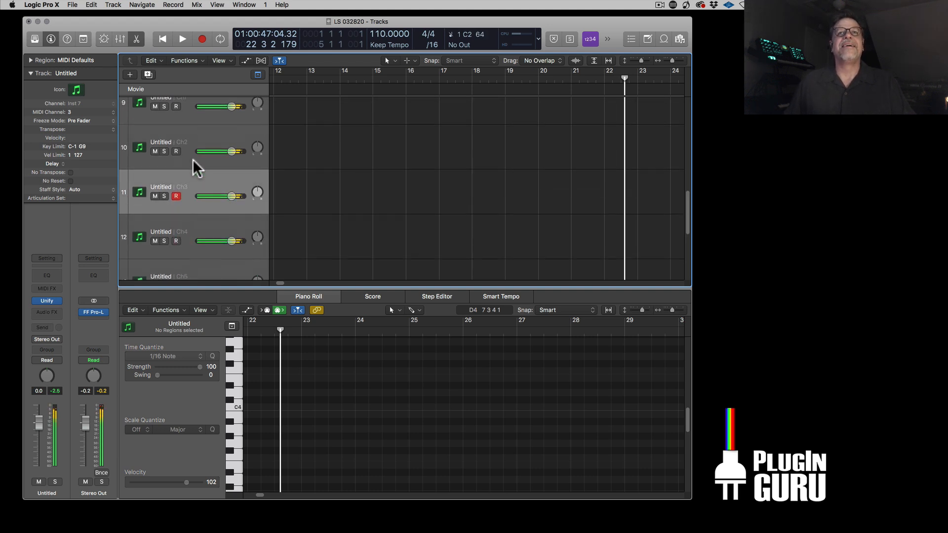
pyautogui.click(195, 166)
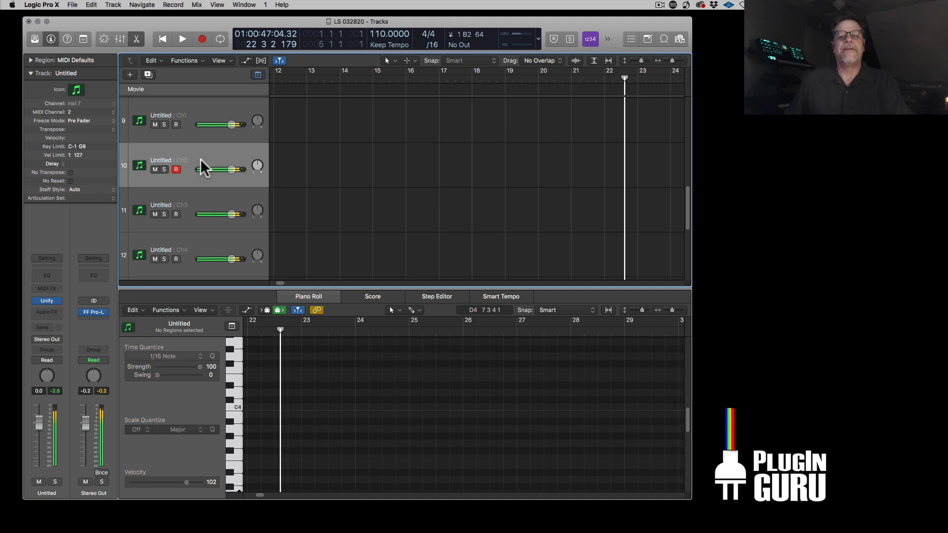
pyautogui.scroll(1, 196, 163)
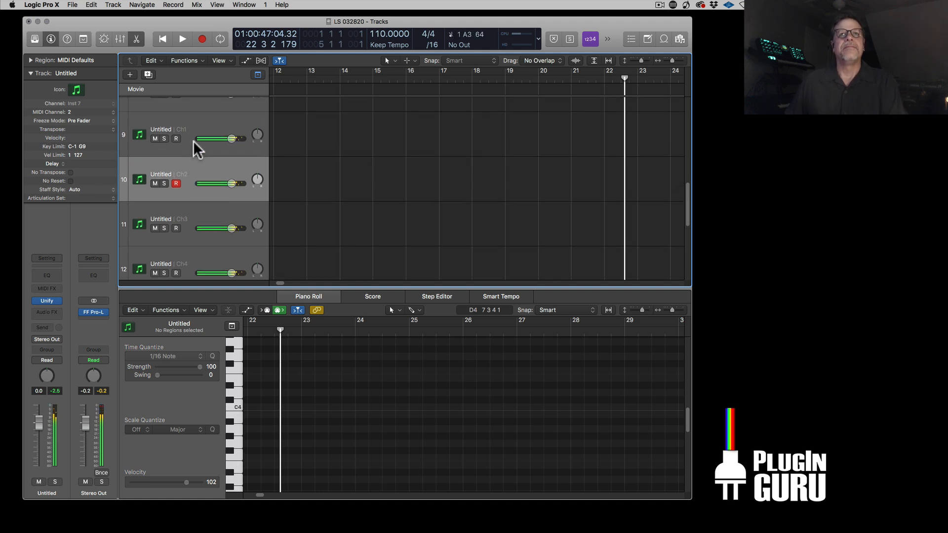
pyautogui.click(195, 133)
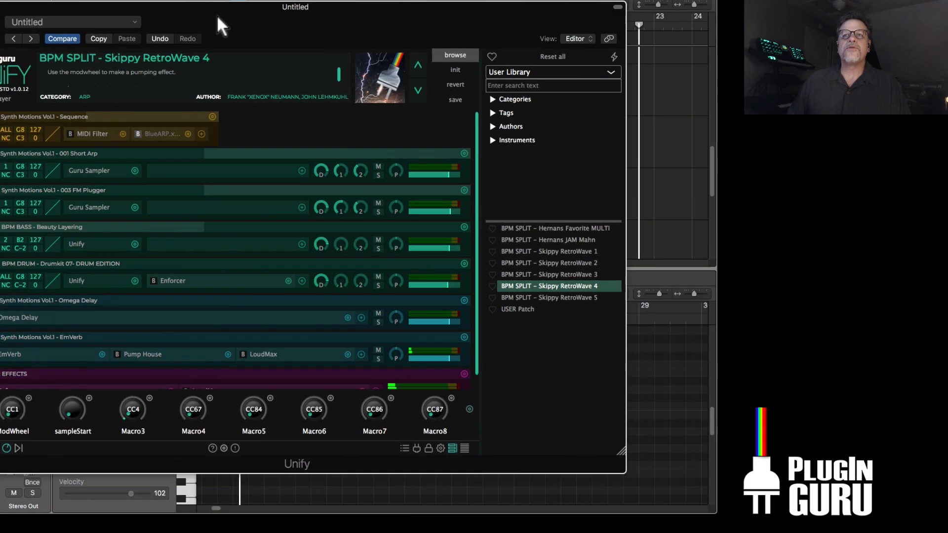
# - Extend the key ranges: low key C-2 for INST 1 Short Arp, D-2 for INST 2 FM Plugger, and high key F#8 for INST 3 bass
pyautogui.moveTo(218, 17); pyautogui.dragTo(253, 19)
pyautogui.moveTo(53, 179); pyautogui.dragTo(67, 295)
pyautogui.moveTo(57, 175); pyautogui.dragTo(55, 298)
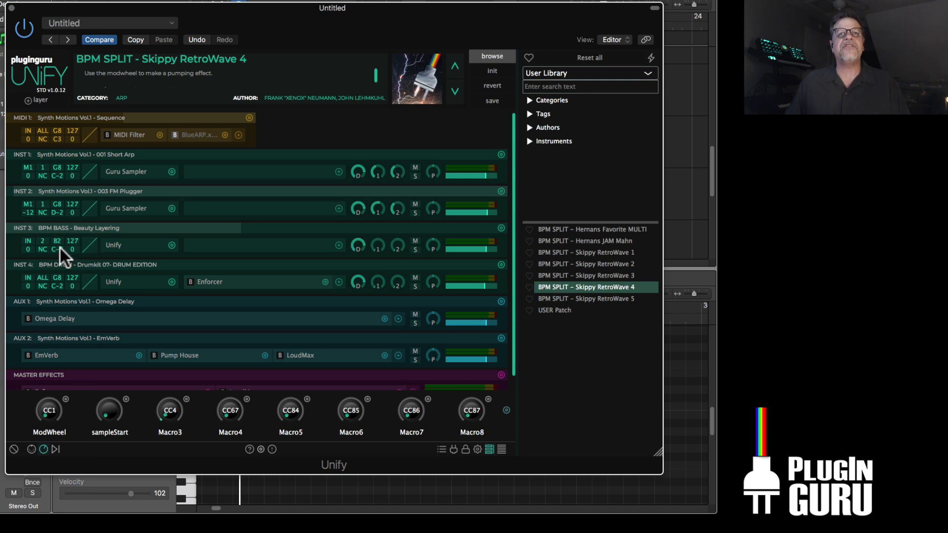
pyautogui.moveTo(57, 240); pyautogui.dragTo(86, 42)
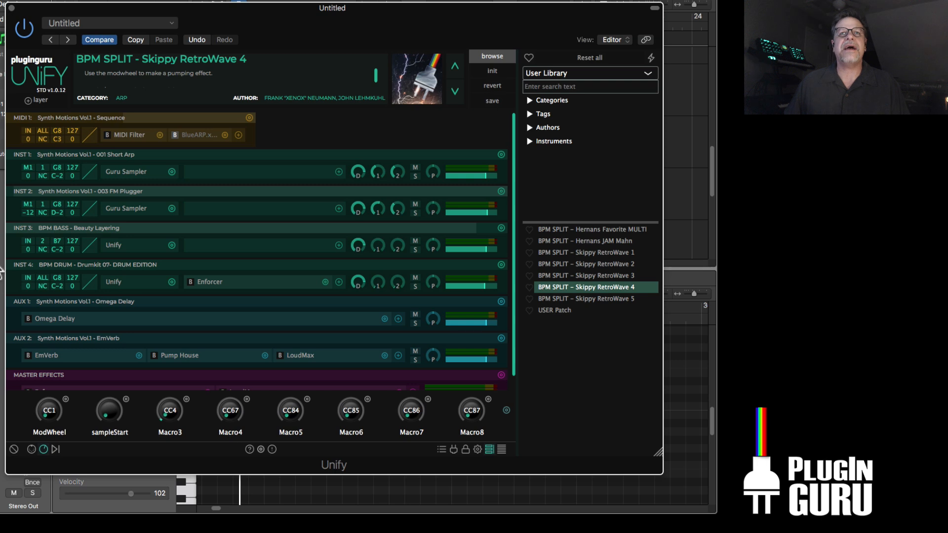
pyautogui.moveTo(54, 238); pyautogui.dragTo(109, 61)
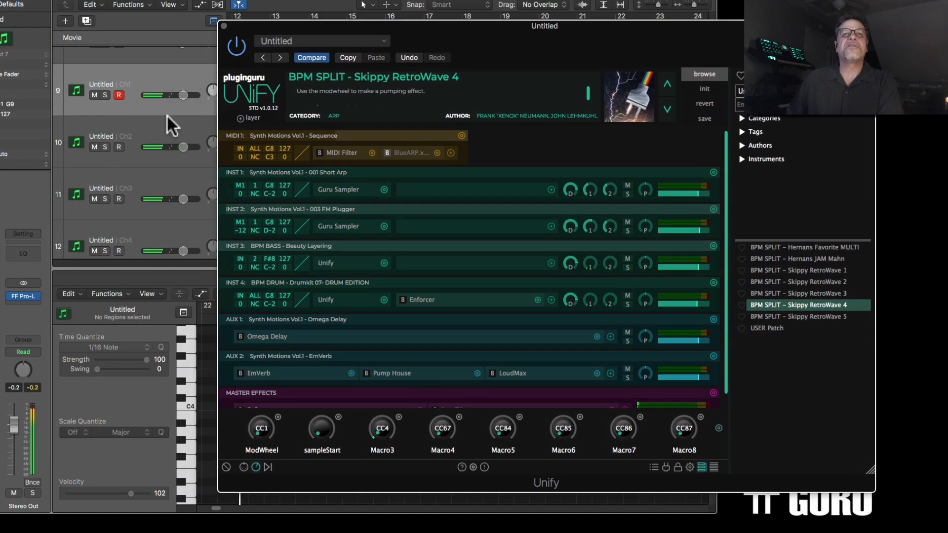
# - Select the Ch2 track to audition the bass, close the Unify window, and select track 9 on Ch1
pyautogui.click(153, 140)
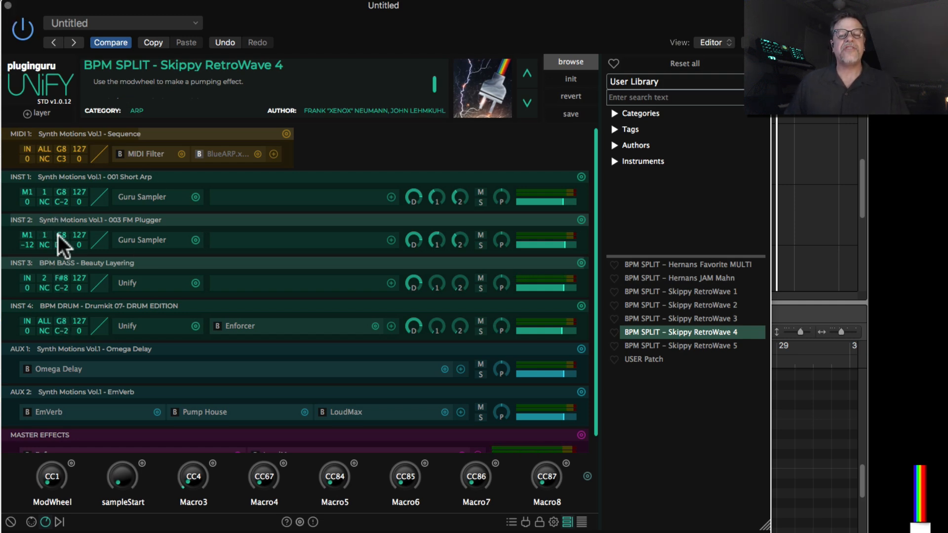
pyautogui.click(8, 5)
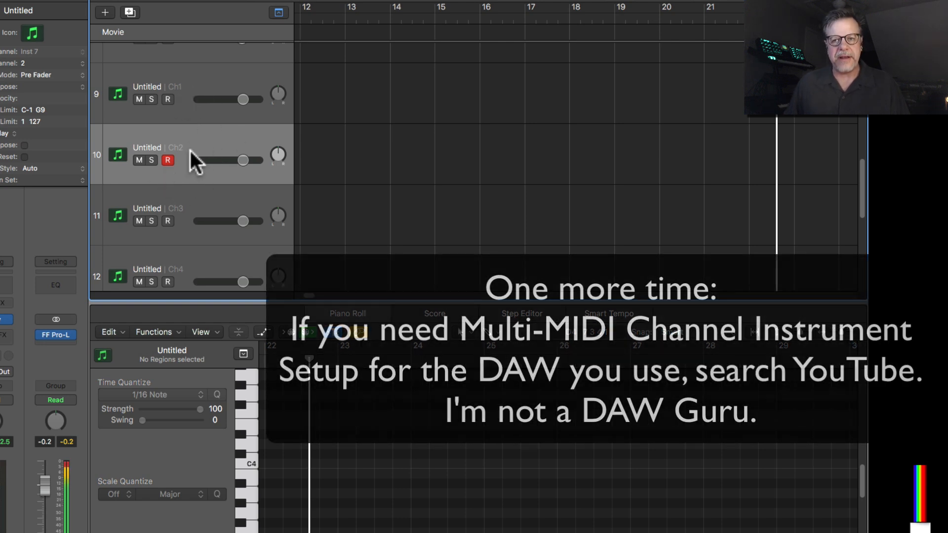
pyautogui.click(187, 84)
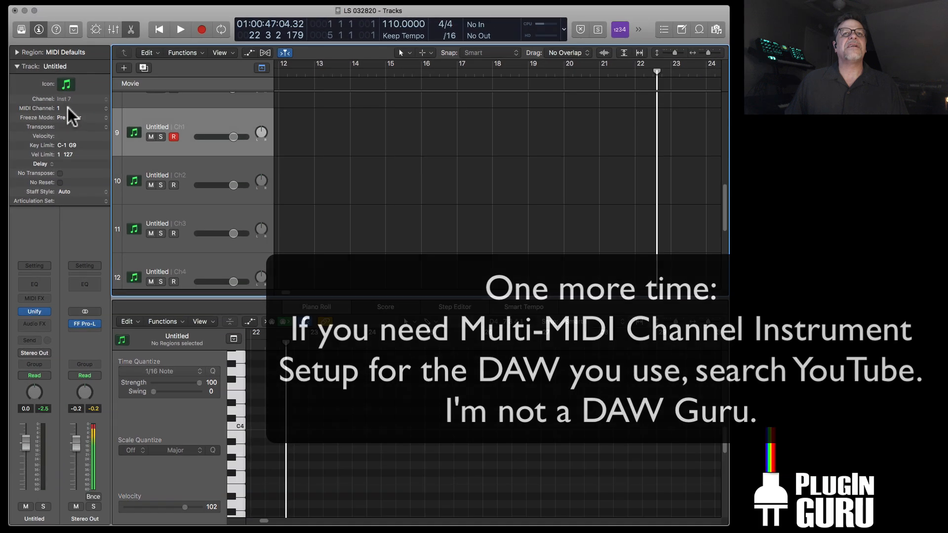
# - Switch track 9's MIDI channel to All, collapse and reopen its track parameters, and return the MIDI channel to 1
pyautogui.click(23, 62)
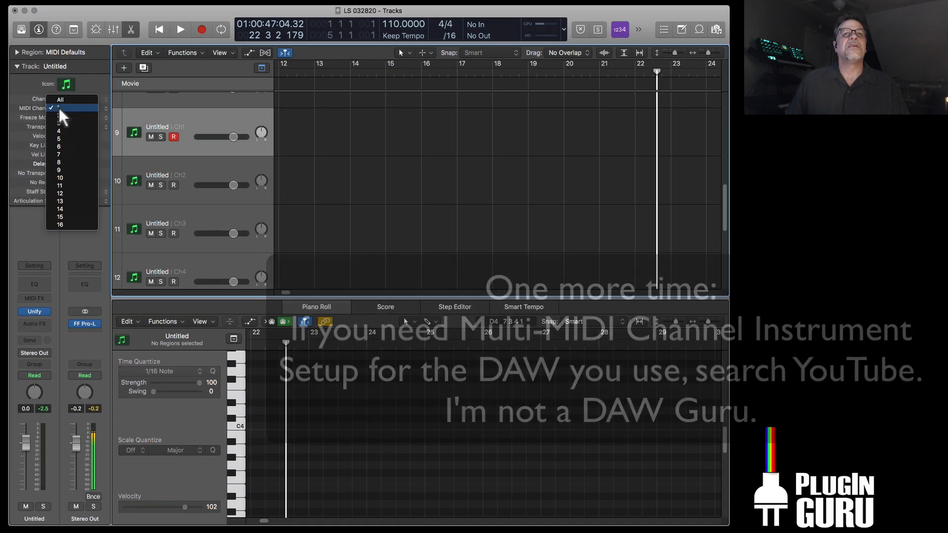
pyautogui.click(64, 99)
pyautogui.click(17, 66)
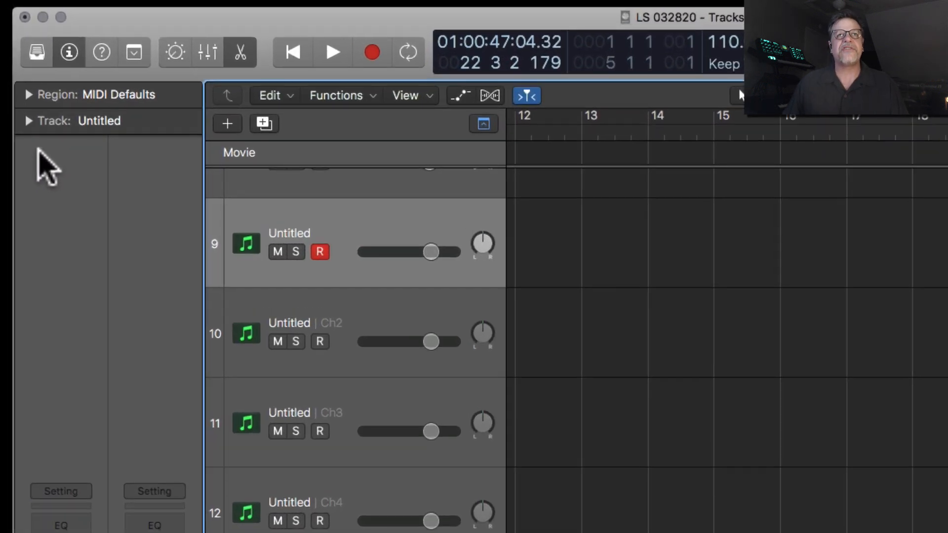
pyautogui.click(28, 120)
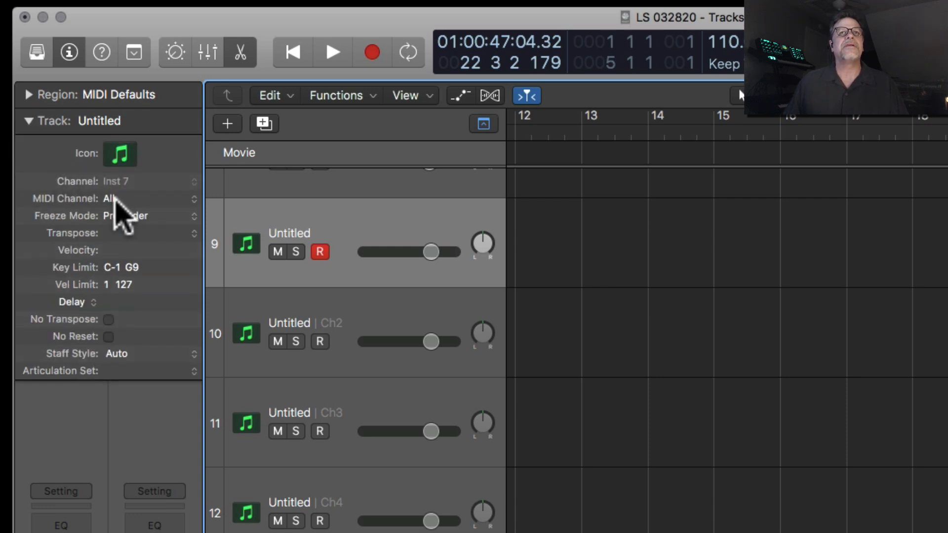
pyautogui.click(117, 198)
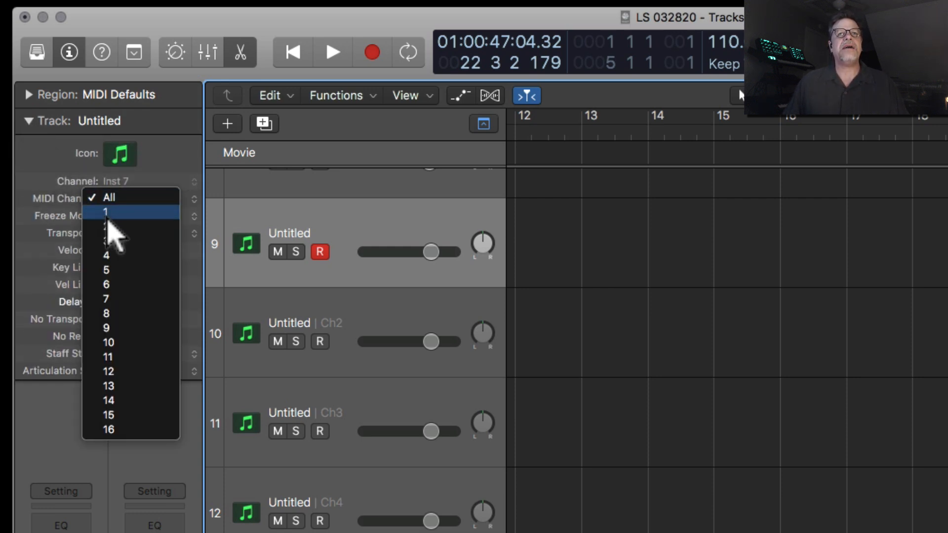
pyautogui.click(113, 212)
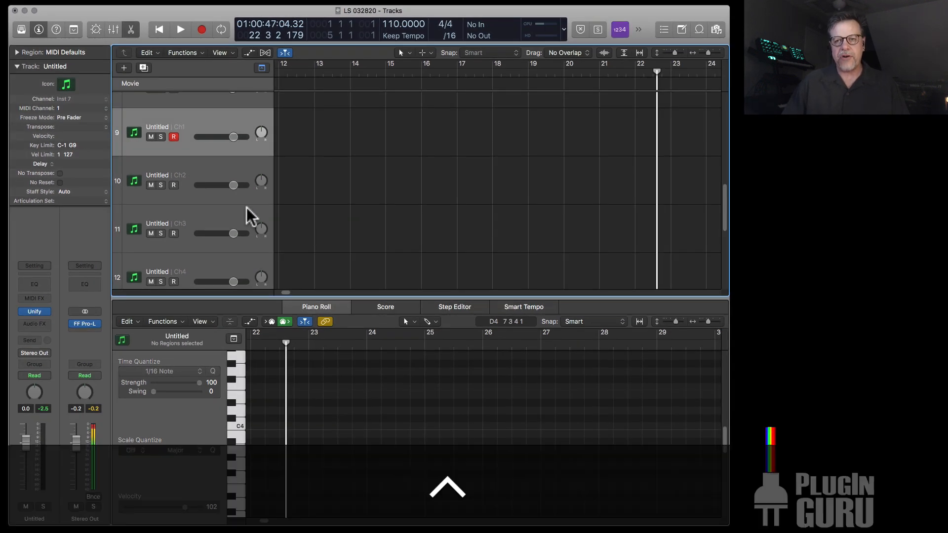
# - Delete the tracks on Ch2 through Ch8 below track 9
pyautogui.click(201, 176)
pyautogui.press('BackSpace')
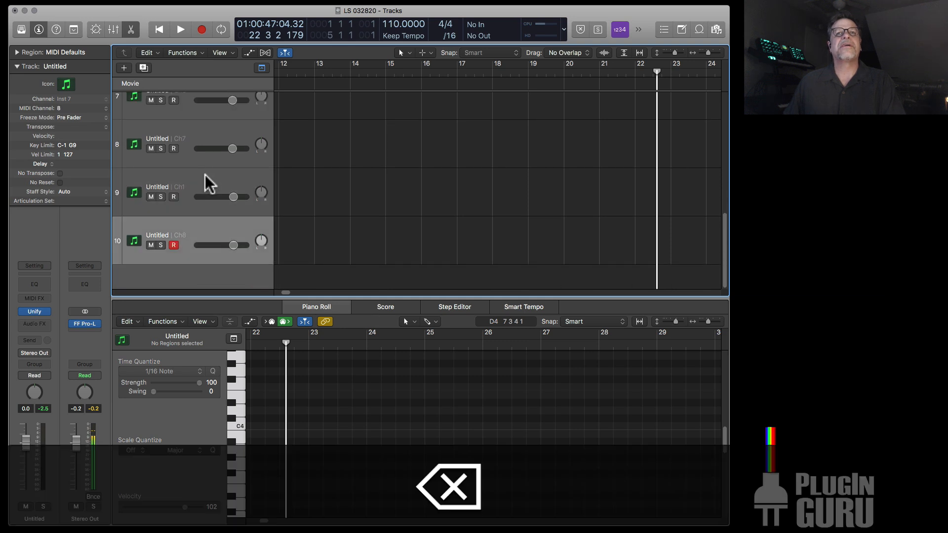
pyautogui.press('BackSpace')
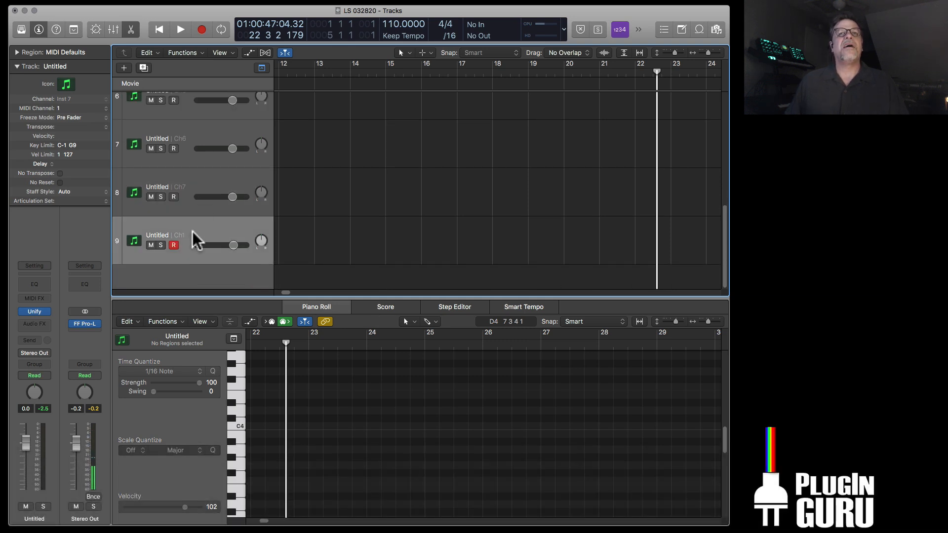
# - Create new tracks for the same instrument on the next MIDI channels, Ch2 through Ch8, and audition the Ch6 track
pyautogui.hotkey('ctrl', 'Return')
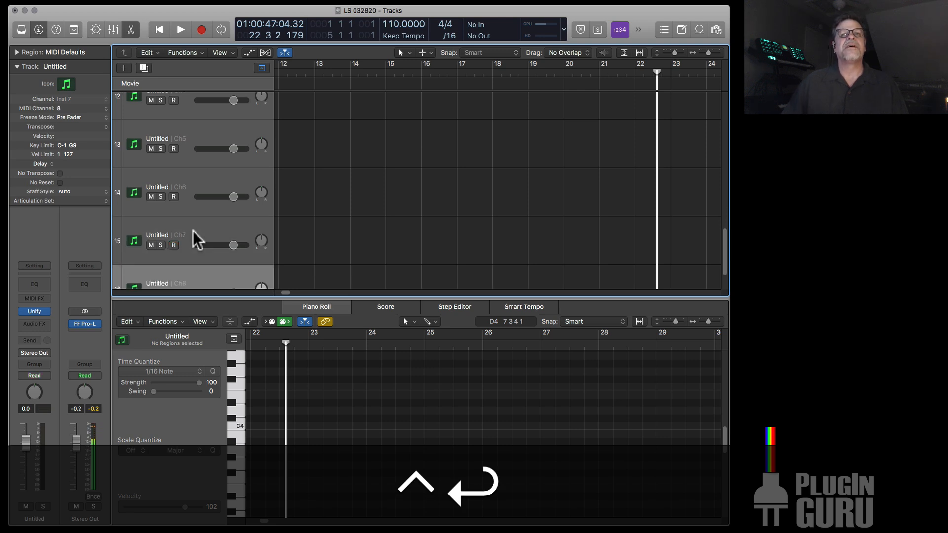
pyautogui.click(211, 189)
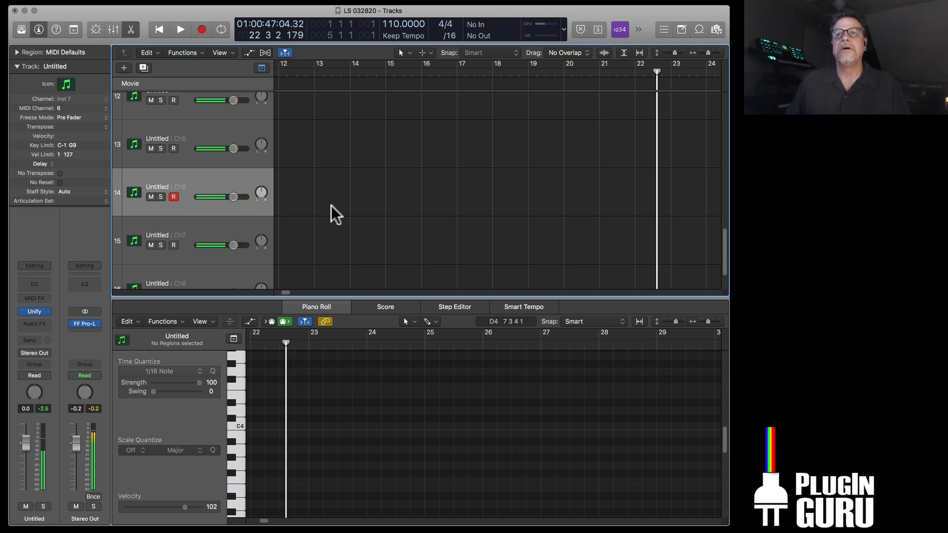
pyautogui.scroll(8, 330, 215)
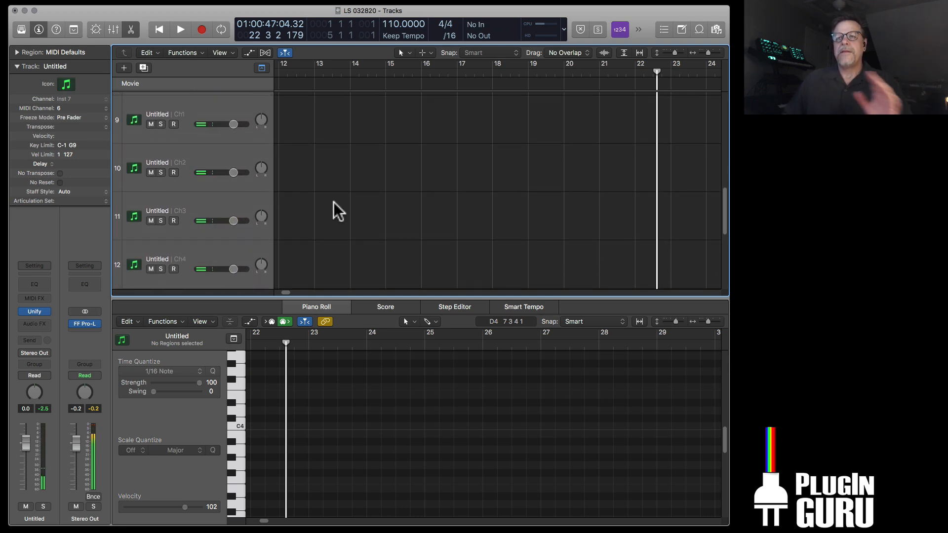
pyautogui.scroll(2, 183, 193)
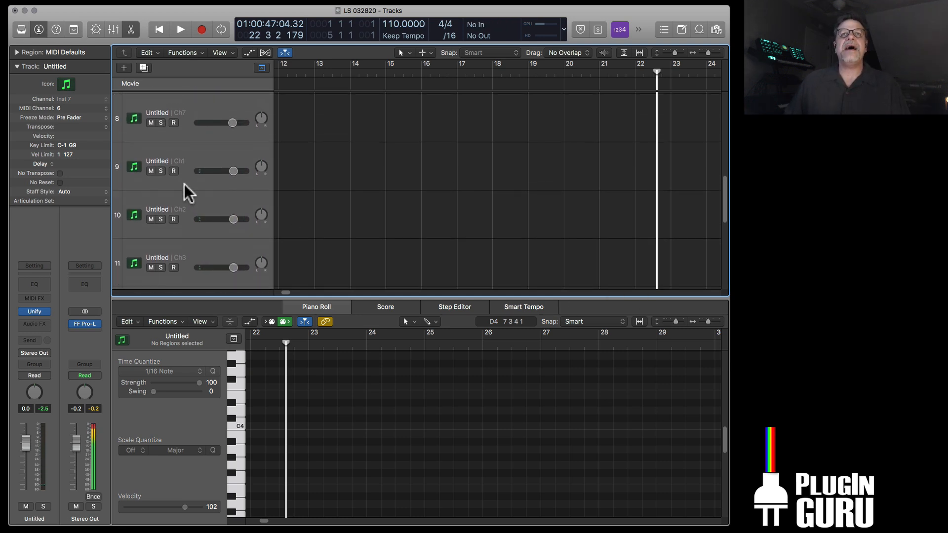
# - Select track 9 on Ch1, reopen its Unify instrument, and limit the patch browser to the User Library
pyautogui.click(190, 158)
pyautogui.click(36, 312)
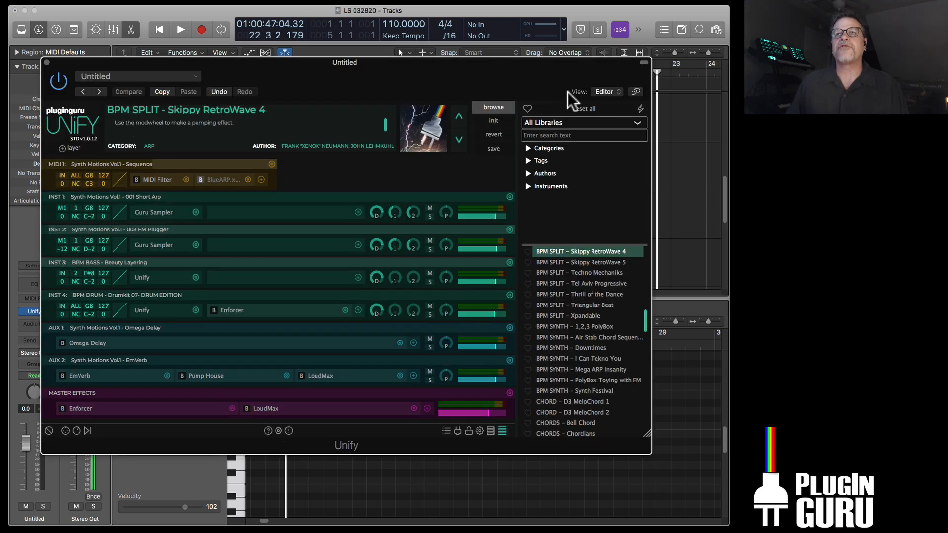
pyautogui.click(561, 123)
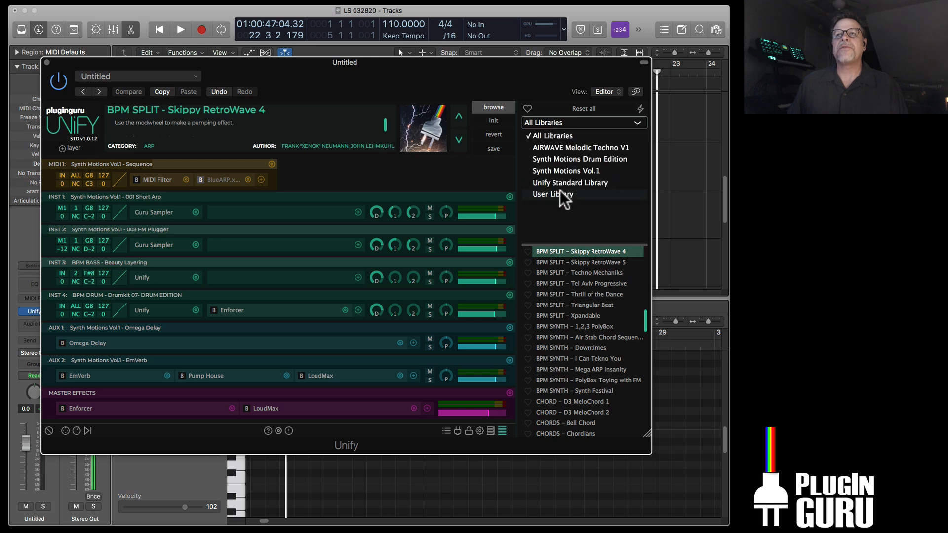
pyautogui.click(563, 194)
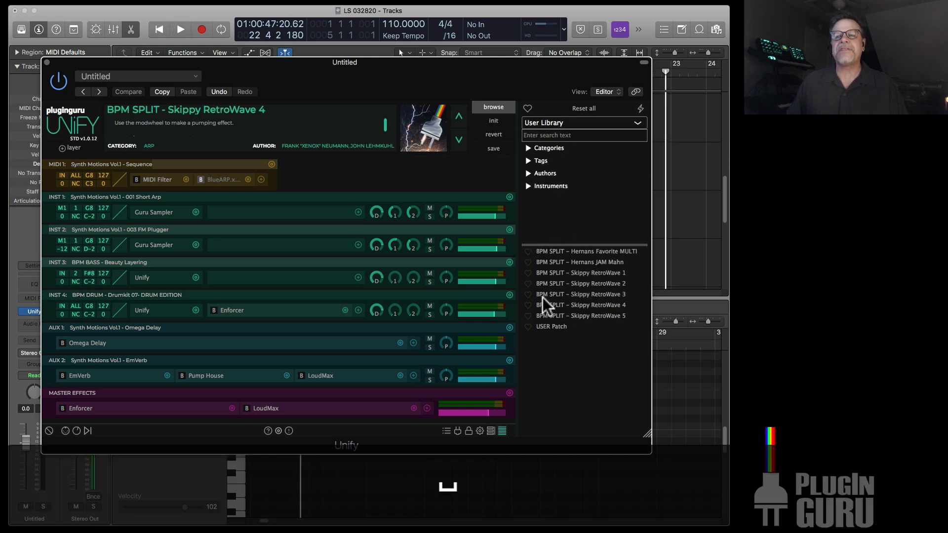
# - Check the list of installed libraries and load the BPM SPLIT - Skippy RetroWave 5 patch
pyautogui.click(554, 123)
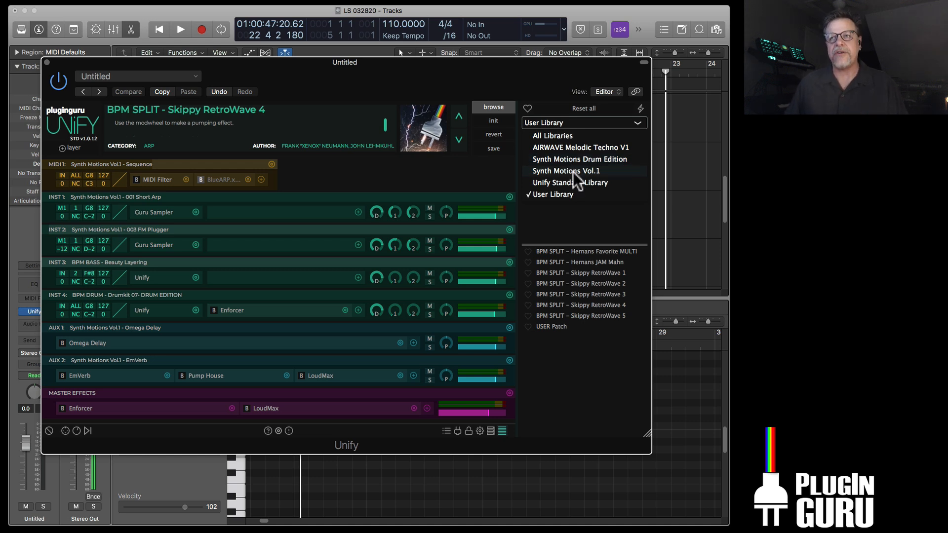
pyautogui.click(605, 302)
pyautogui.click(599, 316)
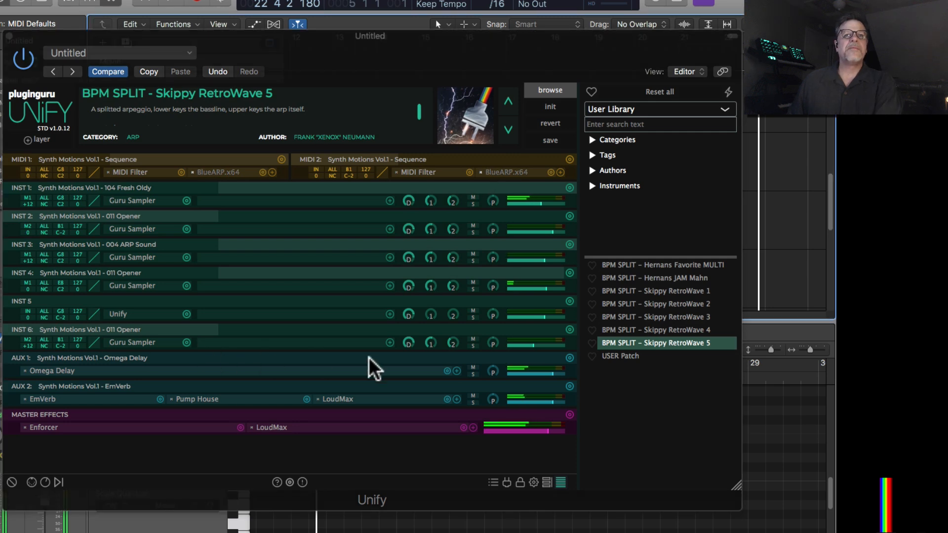
# - Mute the INST 6 Opener and INST 5 Unify layers, and enlarge the layer rows
pyautogui.click(473, 339)
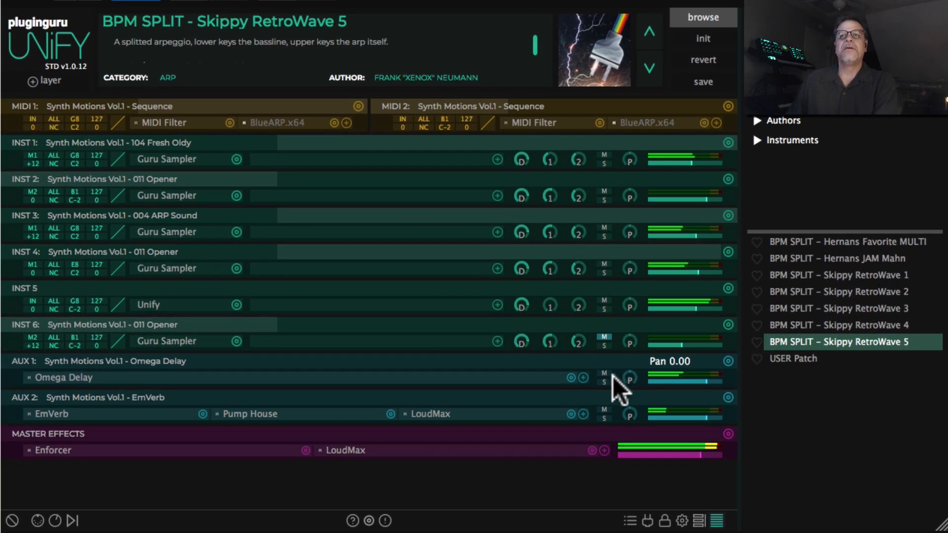
pyautogui.click(604, 300)
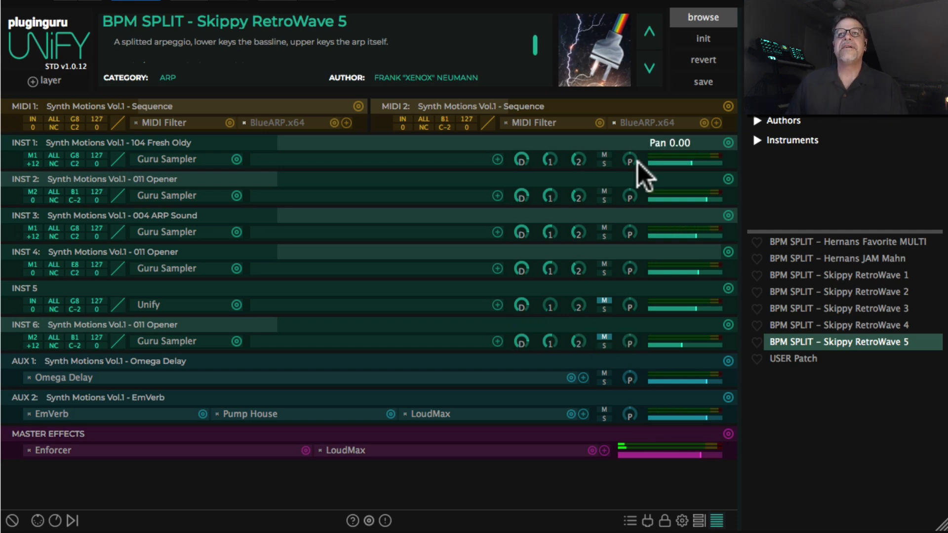
pyautogui.click(698, 521)
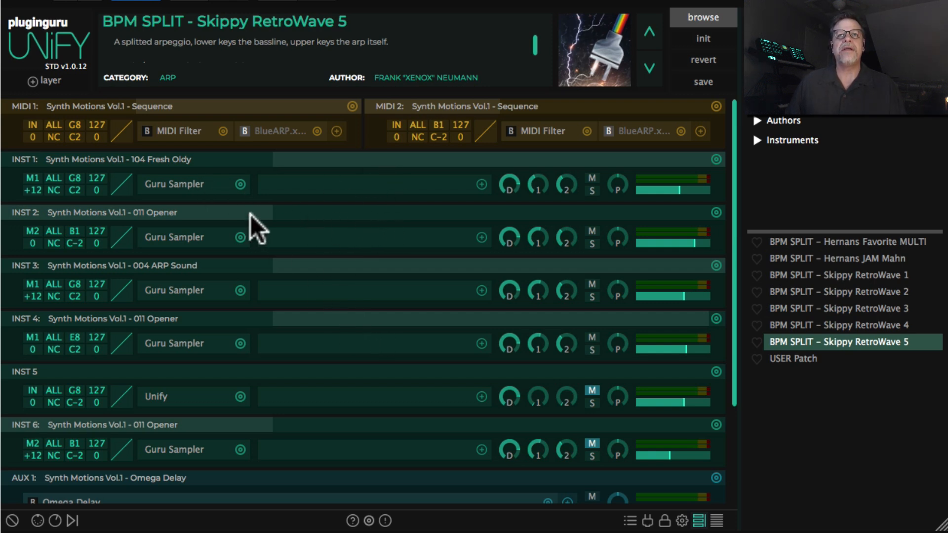
# - Extend the INST 2 layer's high key to G8 and lower the low keys of INST 1, INST 3 and INST 4 to C-2
pyautogui.moveTo(75, 232); pyautogui.dragTo(136, 23)
pyautogui.moveTo(141, 57); pyautogui.dragTo(141, 23)
pyautogui.moveTo(75, 191); pyautogui.dragTo(76, 312)
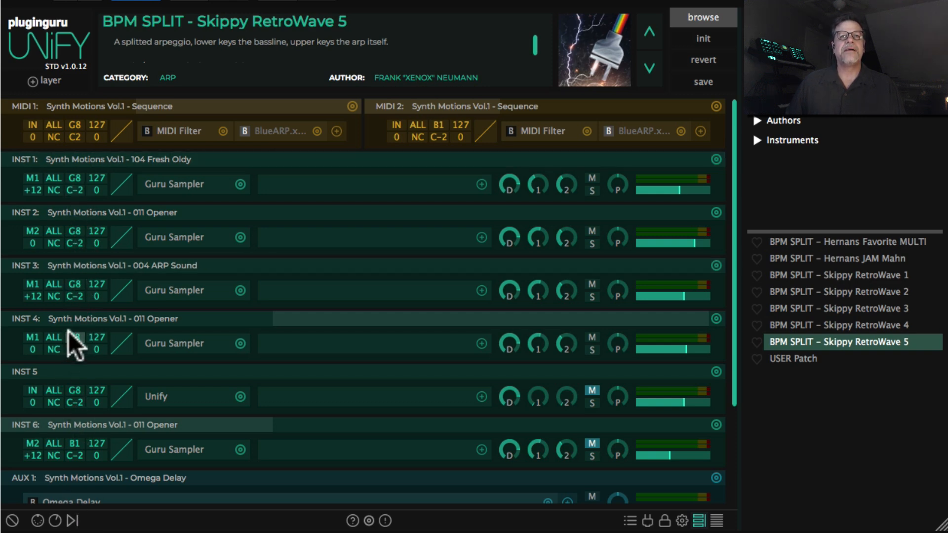
pyautogui.moveTo(67, 349); pyautogui.dragTo(94, 494)
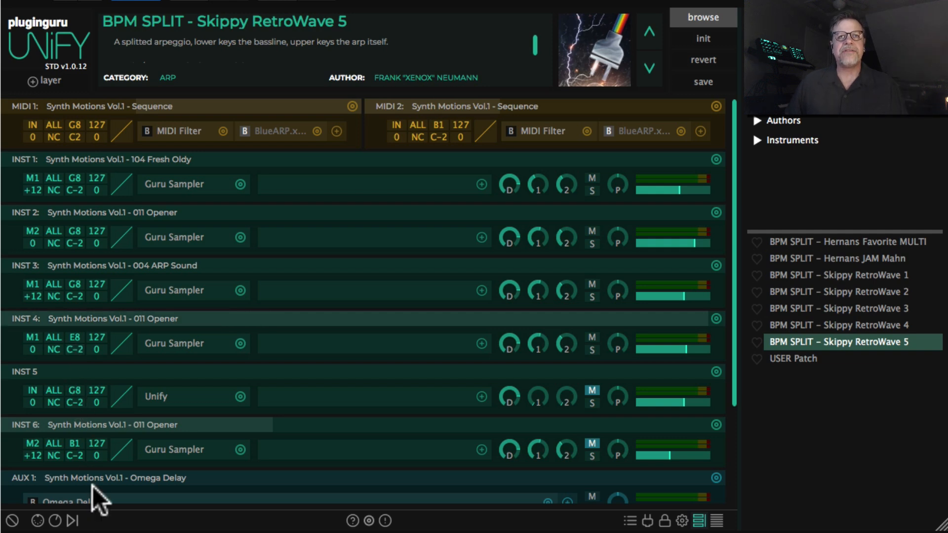